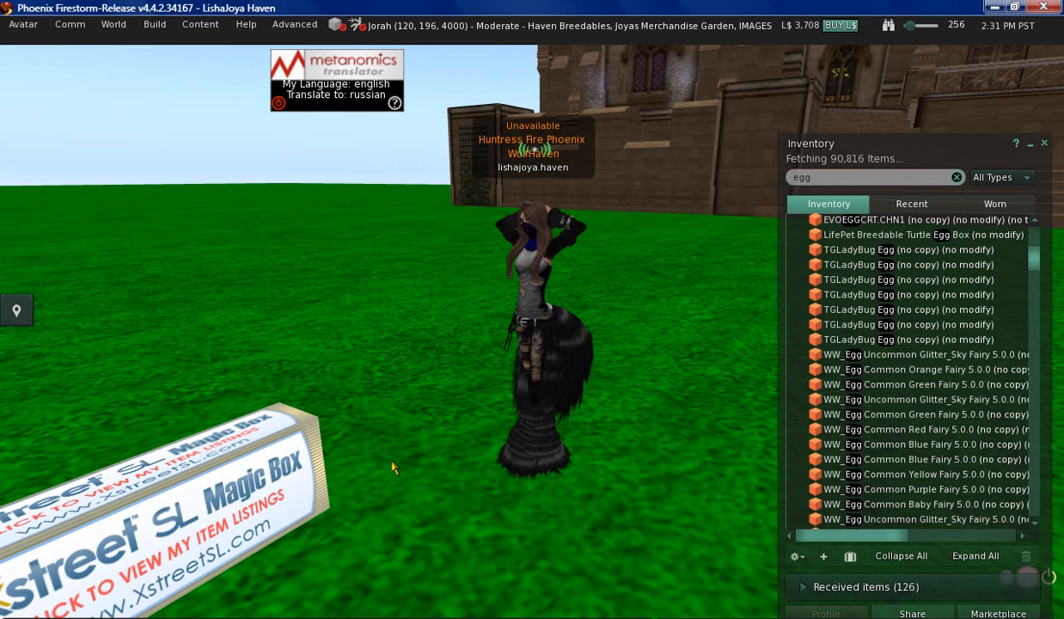
Duplicate the Xstreet SL Magic Box upward twice to make a vertical stack of three, at Z about 4000.86 and 4001.68
{"action": "scroll", "coordinate": [391, 467], "scroll_direction": "down", "scroll_amount": 3}
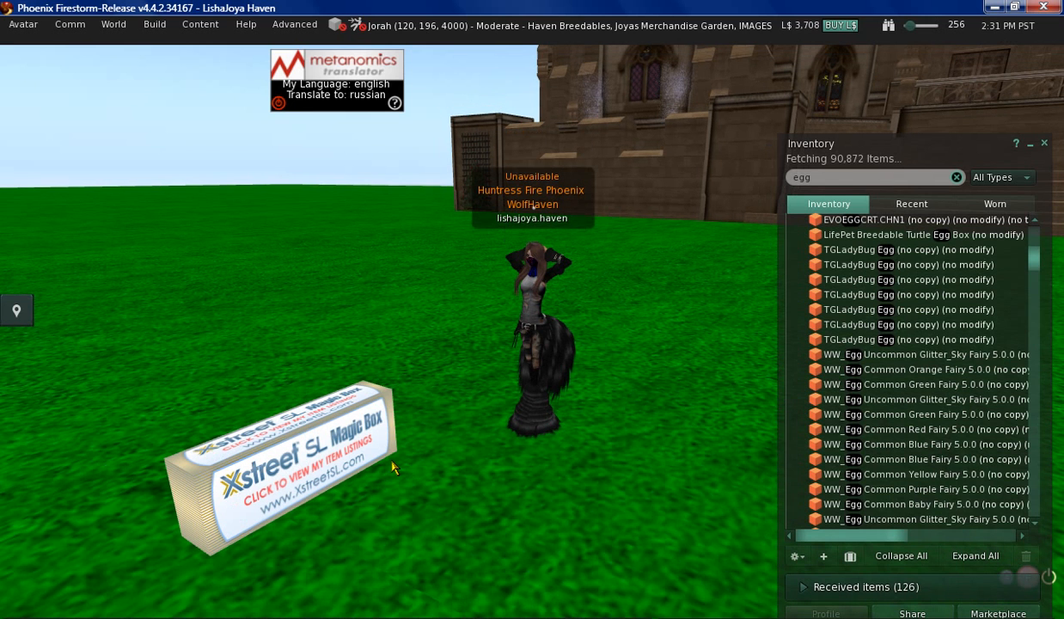
{"action": "right_click", "coordinate": [348, 447]}
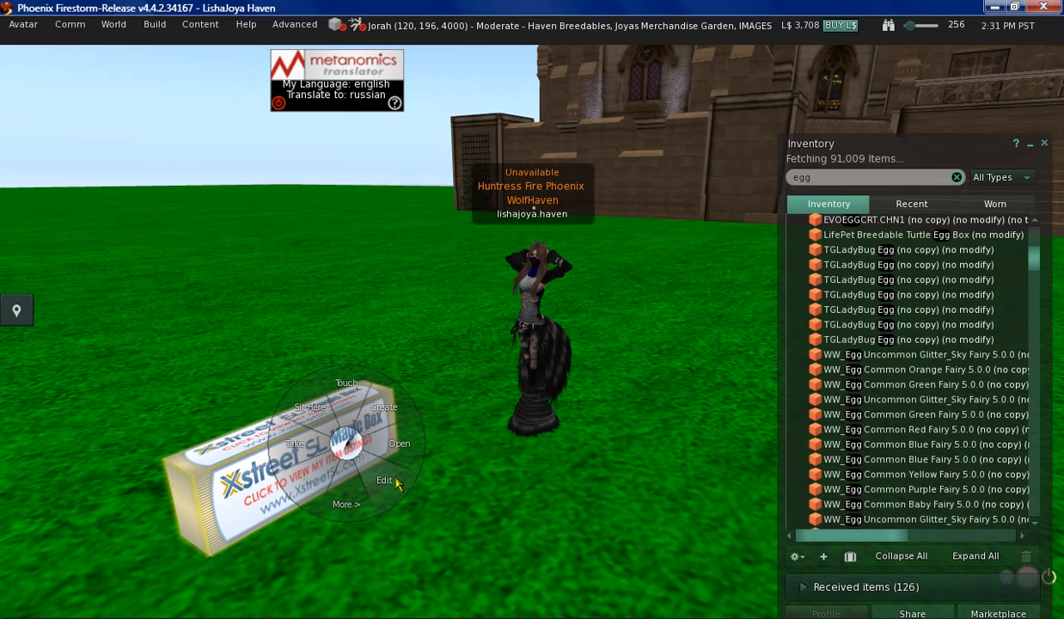
{"action": "left_click", "coordinate": [385, 483]}
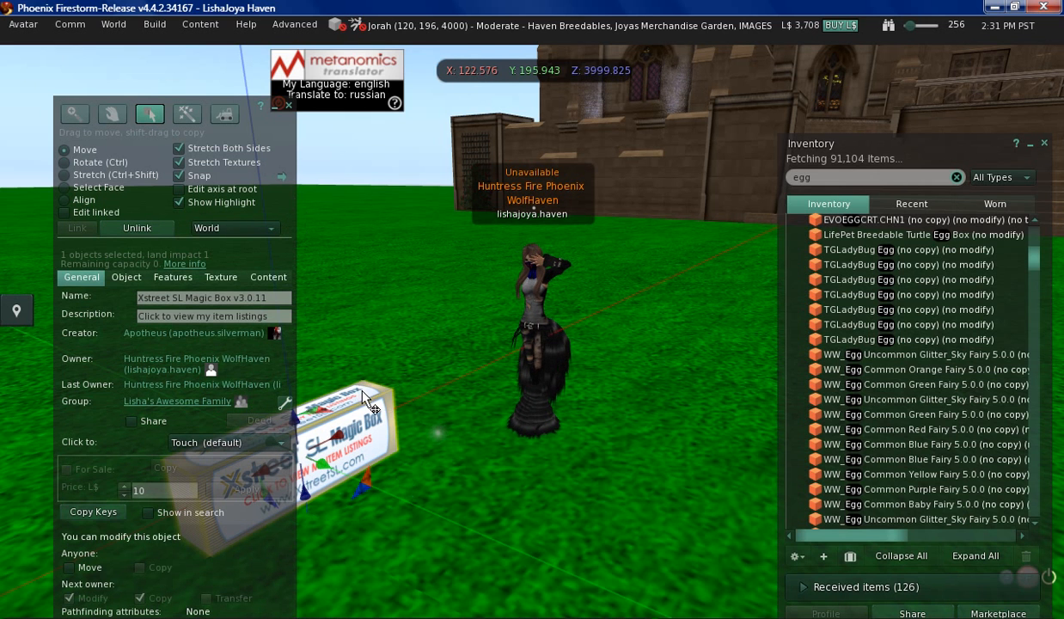
{"action": "scroll", "coordinate": [358, 431], "scroll_direction": "down", "scroll_amount": 3}
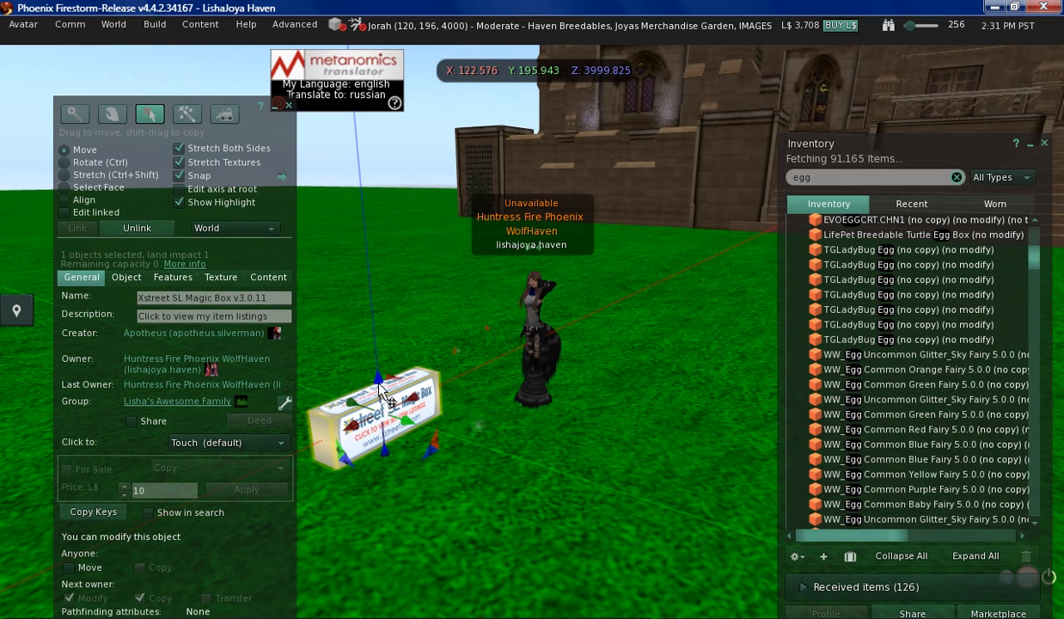
{"action": "left_click_drag", "start_coordinate": [374, 334], "coordinate": [375, 309]}
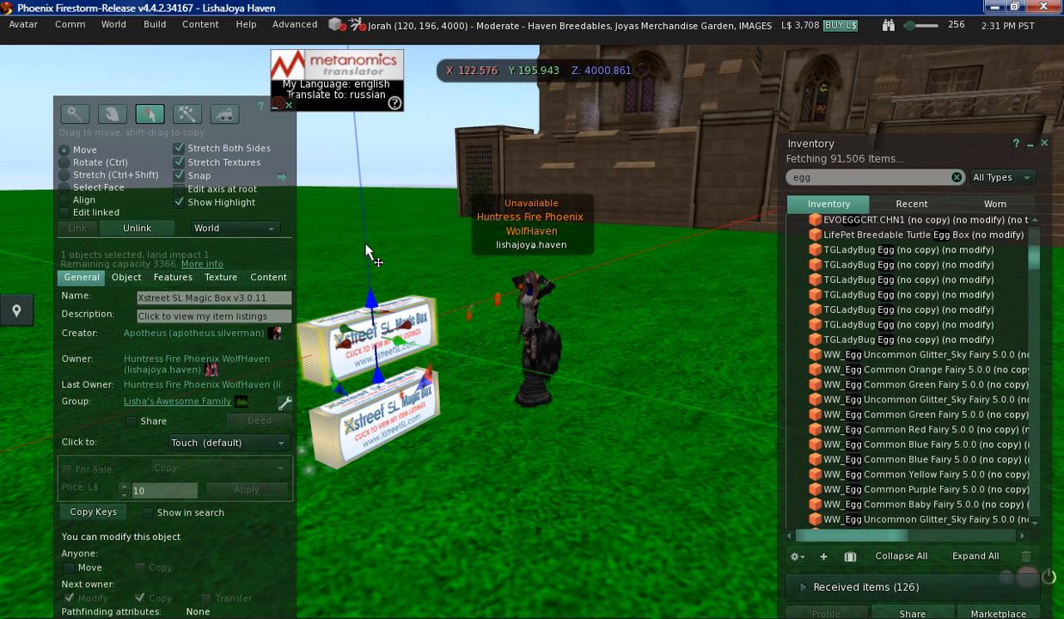
{"action": "left_click_drag", "start_coordinate": [366, 249], "coordinate": [364, 235]}
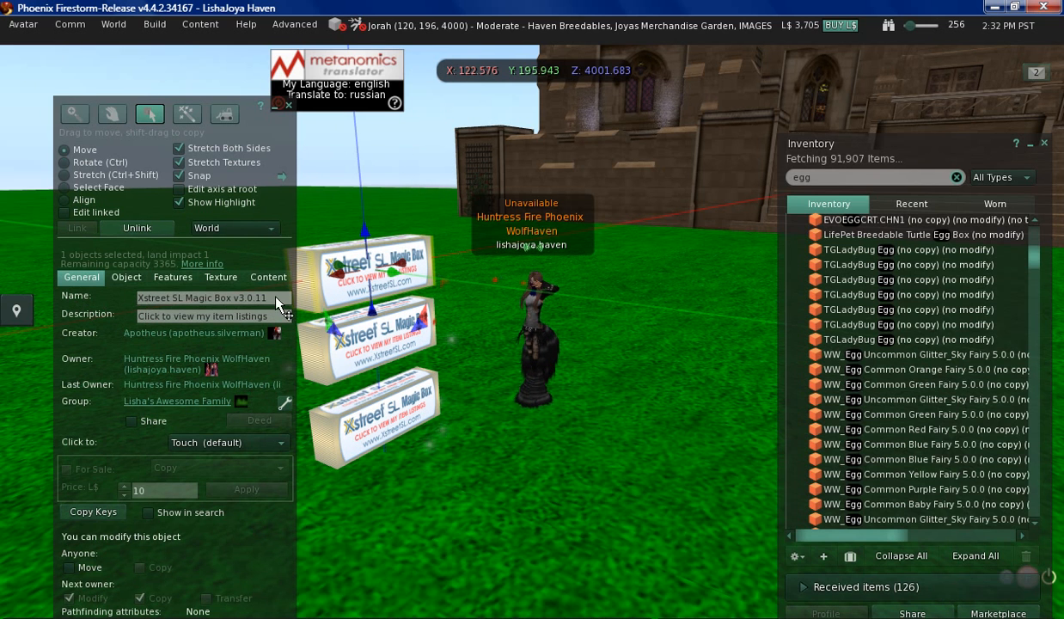
Rename the uppermost magic box as MP bOX#43
{"action": "left_click_drag", "start_coordinate": [277, 302], "coordinate": [125, 297]}
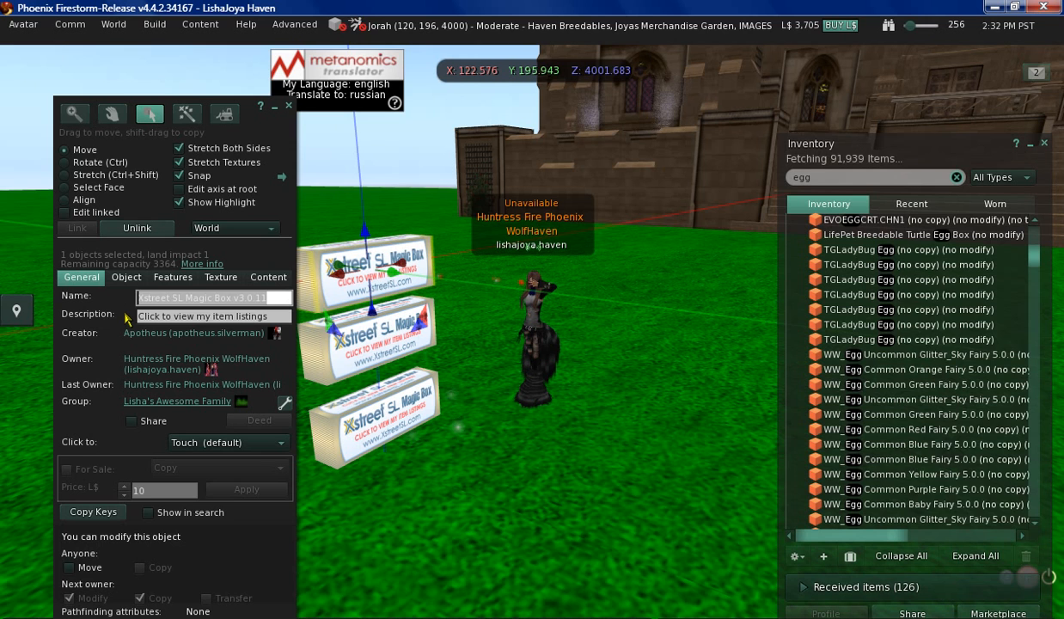
{"action": "type", "text": "MF"}
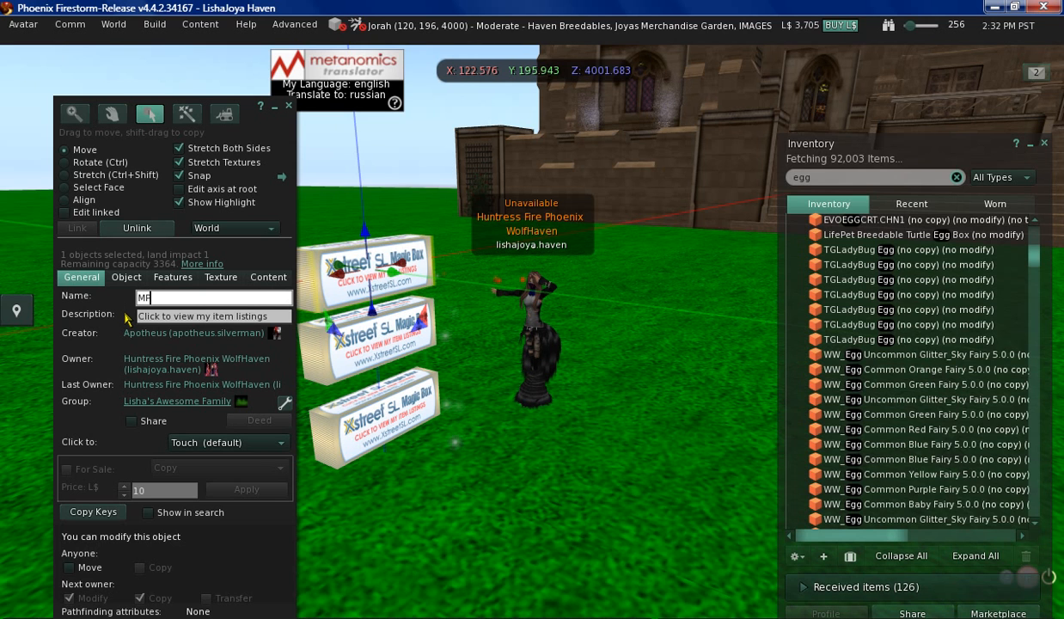
{"action": "key", "text": "BackSpace"}
{"action": "type", "text": "P bOX"}
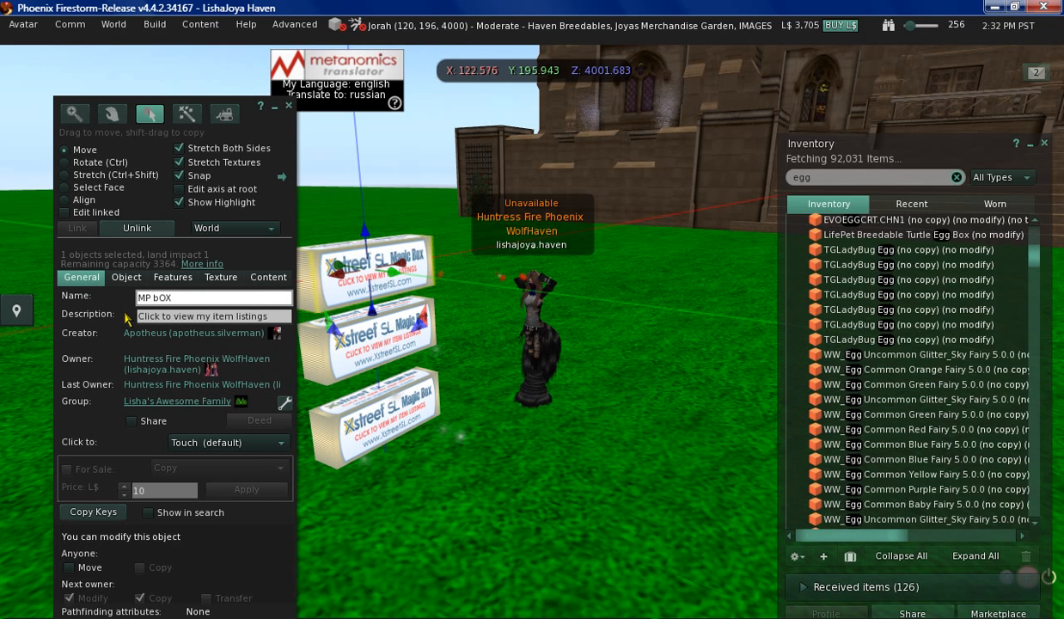
{"action": "type", "text": "#"}
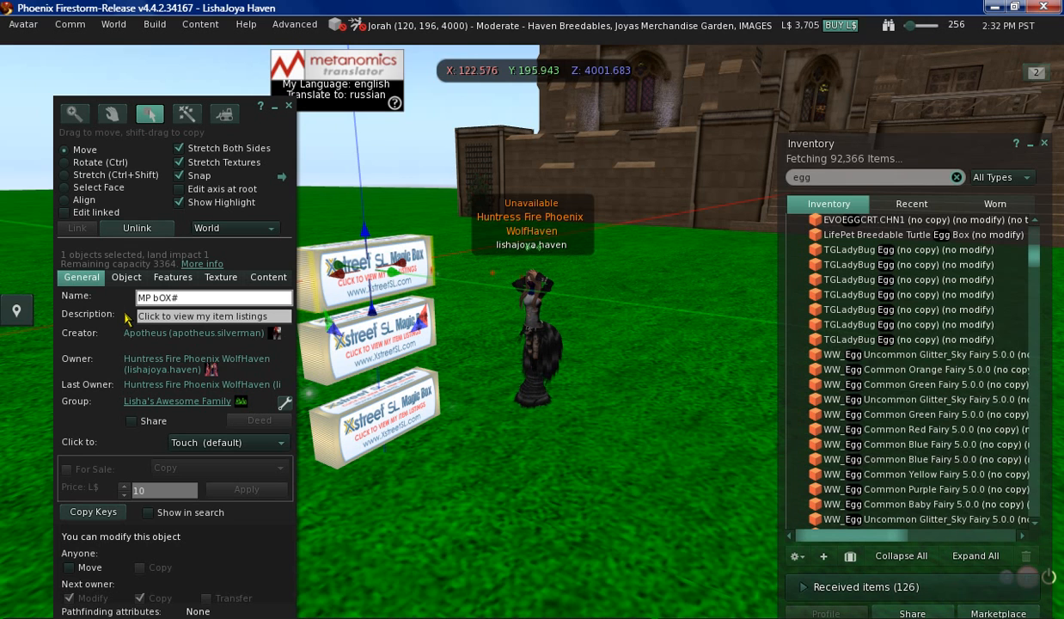
{"action": "type", "text": "43"}
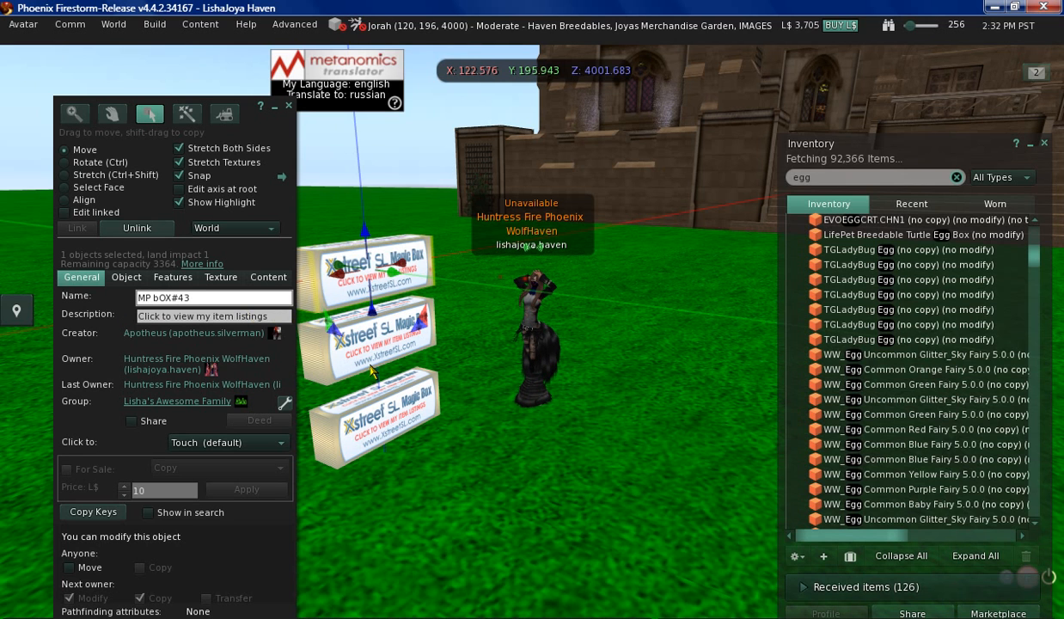
Rename the middle magic box as MP BOX#44
{"action": "left_click", "coordinate": [352, 345]}
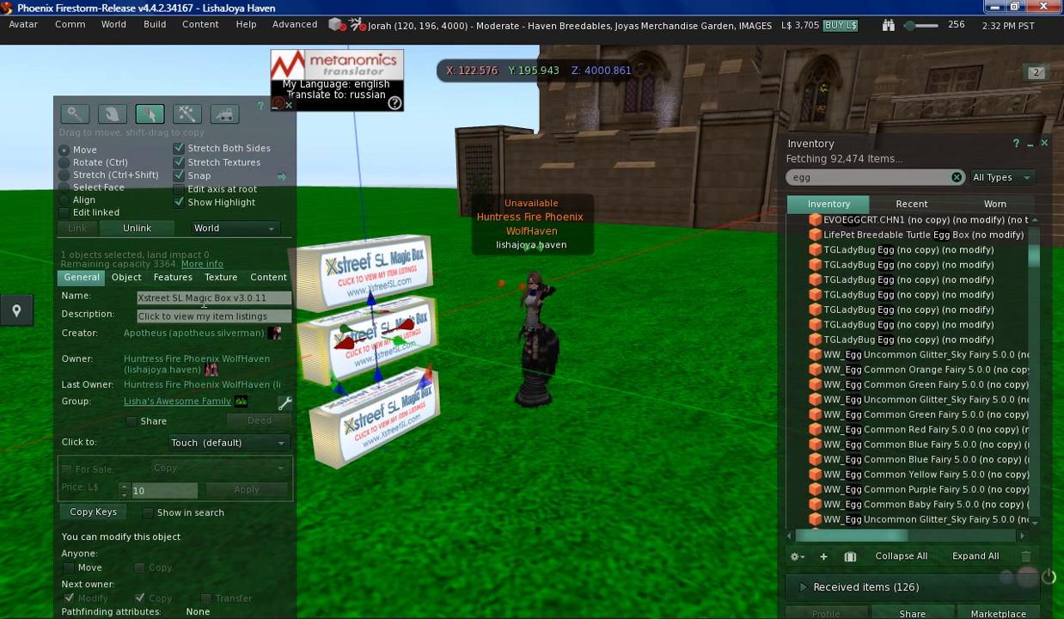
{"action": "left_click", "coordinate": [112, 299]}
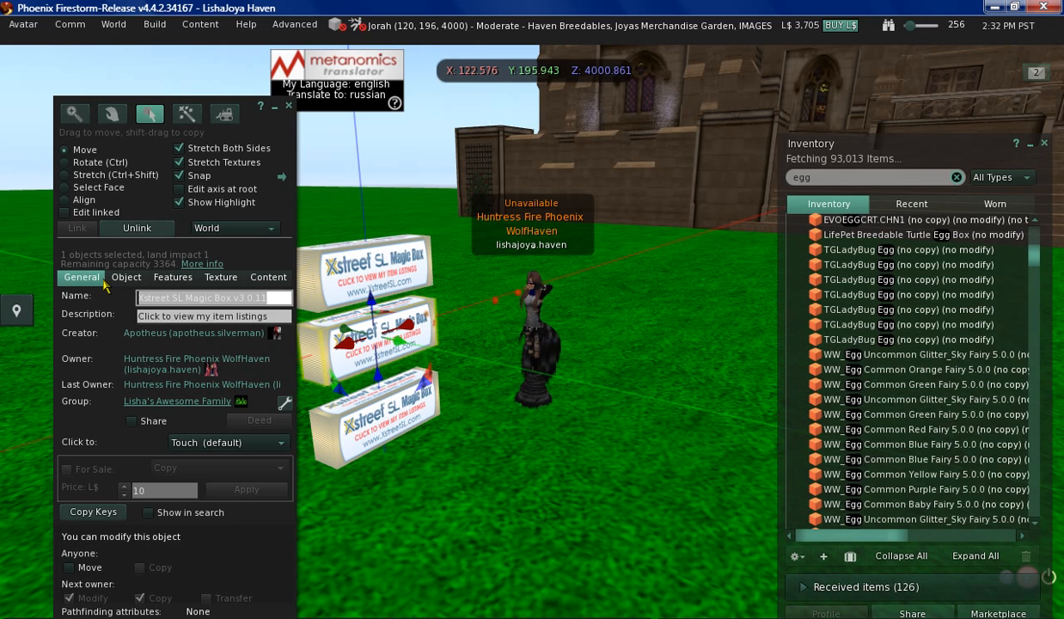
{"action": "type", "text": "MP BO"}
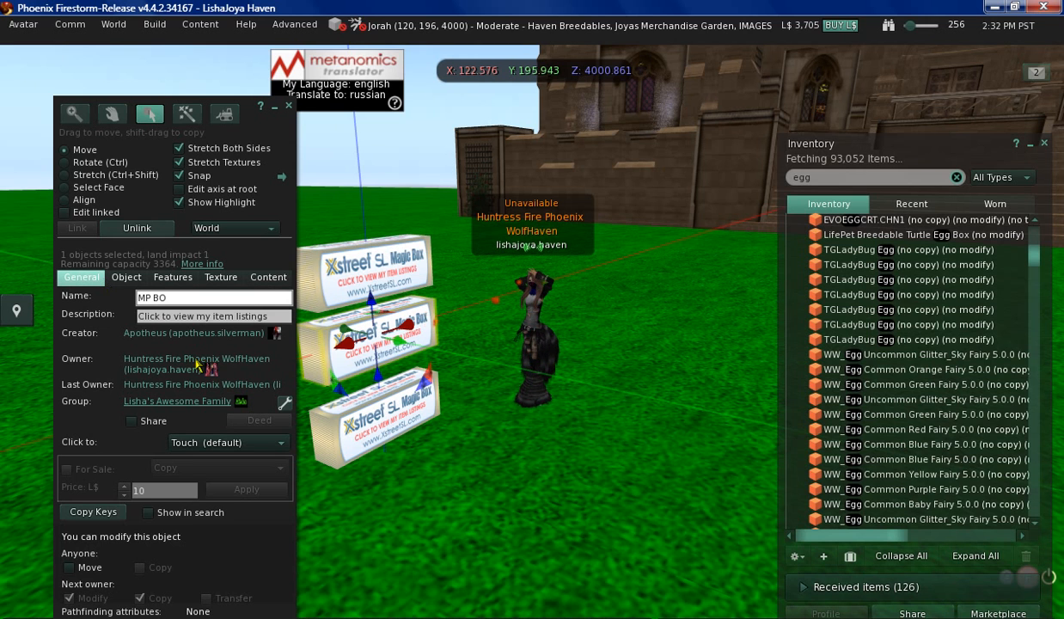
{"action": "type", "text": "X#4"}
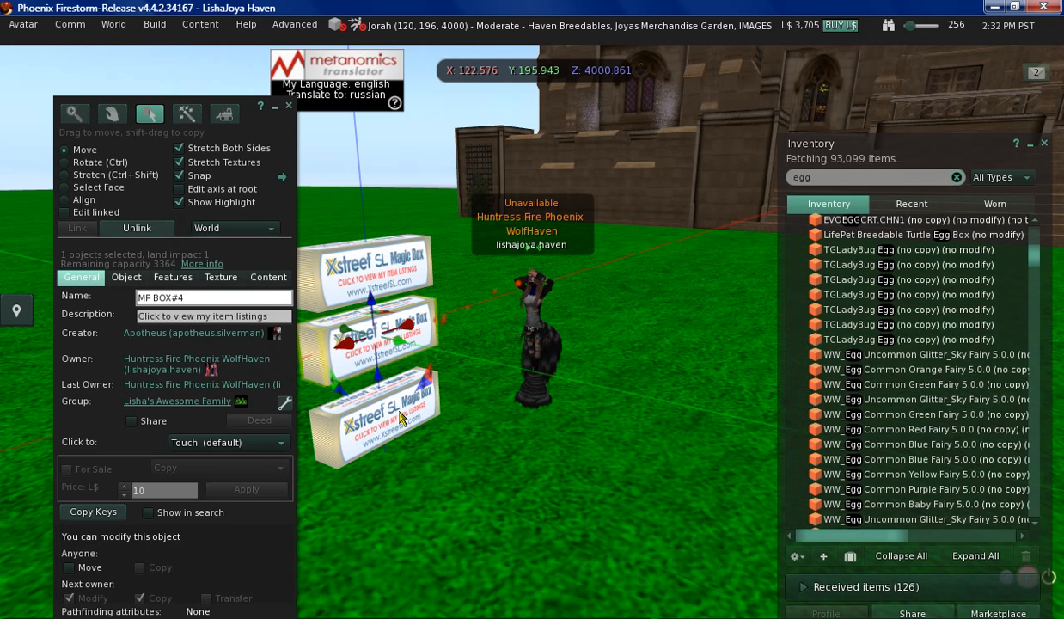
{"action": "type", "text": "4"}
Rename the lowest magic box as MP BOX#45 and finish editing the objects
{"action": "left_click", "coordinate": [386, 397]}
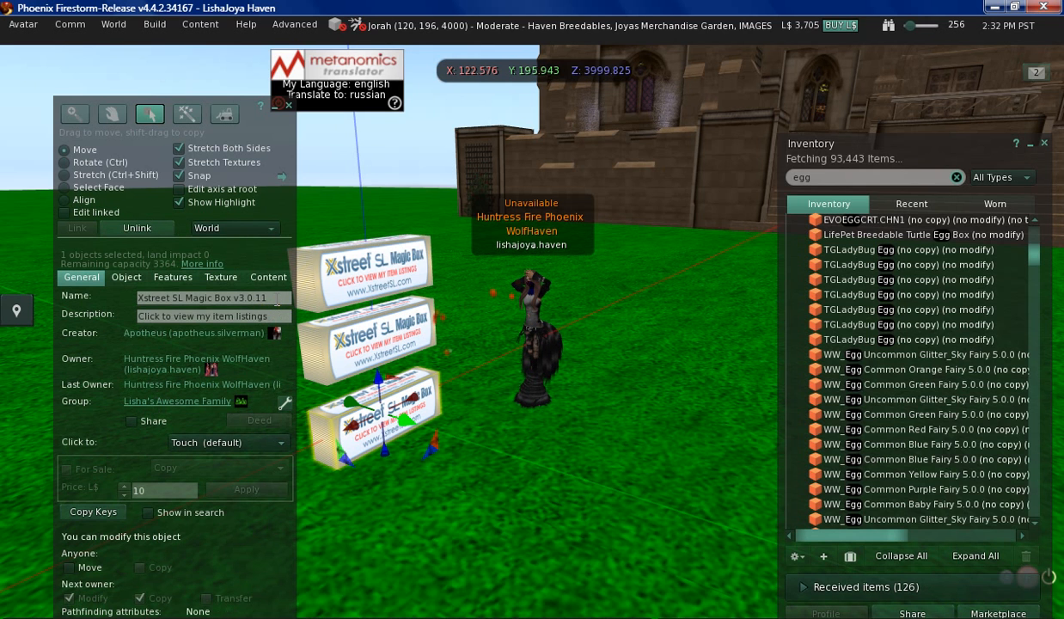
{"action": "left_click", "coordinate": [279, 298]}
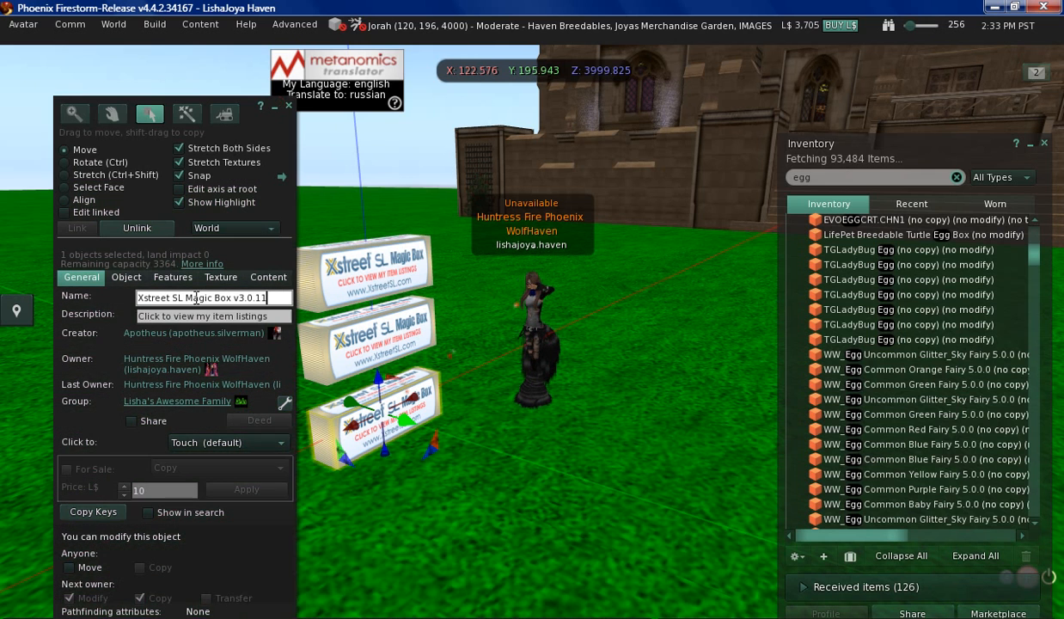
{"action": "key", "text": "shift+Left"}
{"action": "key", "text": "shift+Left"}
{"action": "key", "text": "shift+Left"}
{"action": "key", "text": "shift+Left"}
{"action": "key", "text": "shift+Left"}
{"action": "key", "text": "shift+Left"}
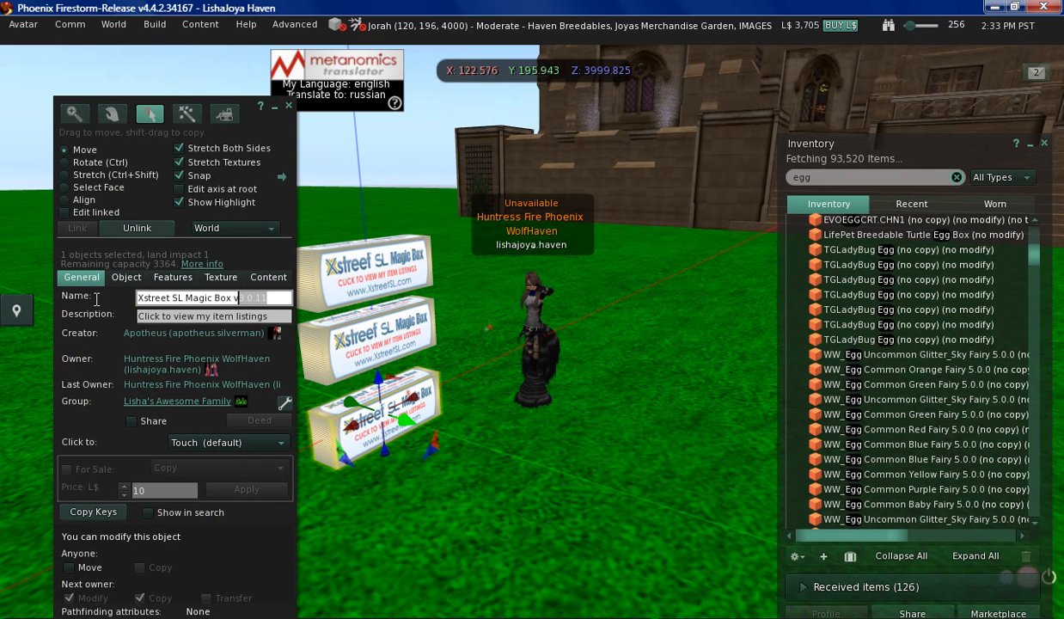
{"action": "key", "text": "shift+Home"}
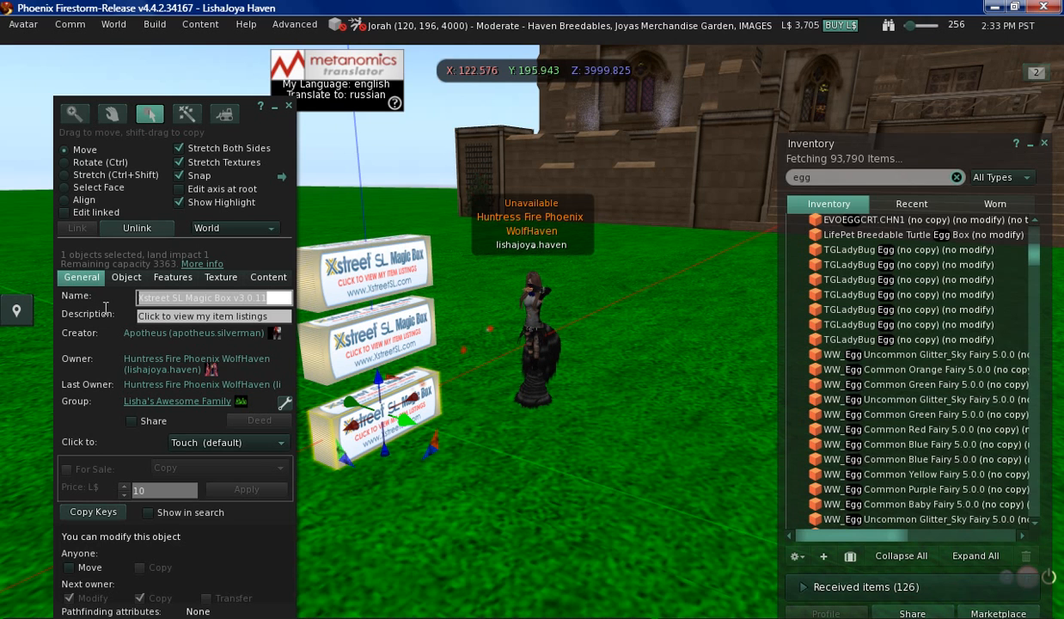
{"action": "type", "text": "MP"}
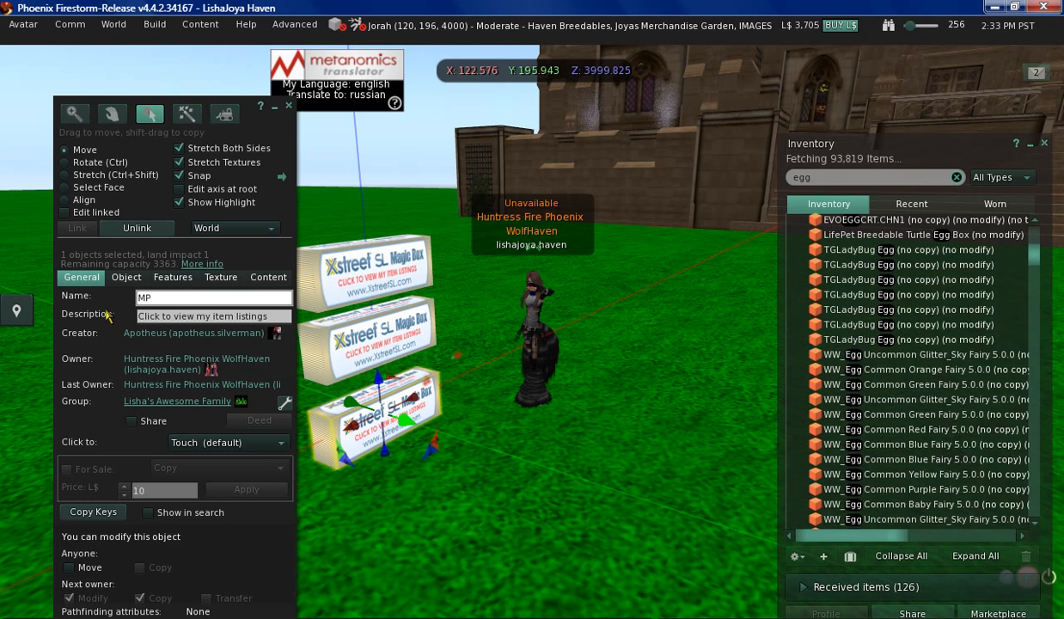
{"action": "type", "text": " BOX#45"}
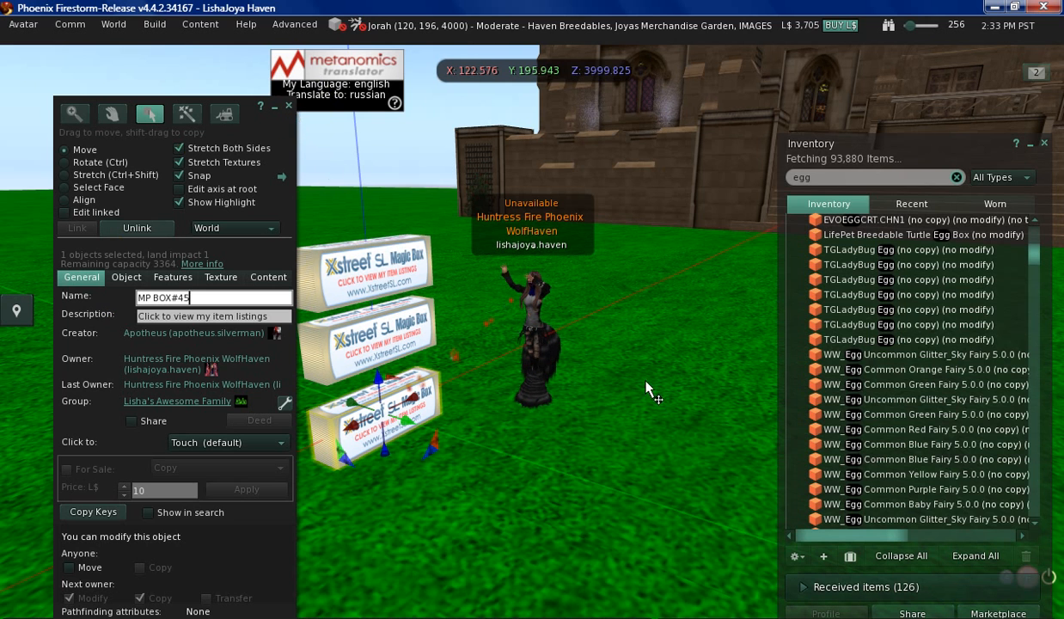
{"action": "left_click", "coordinate": [289, 105]}
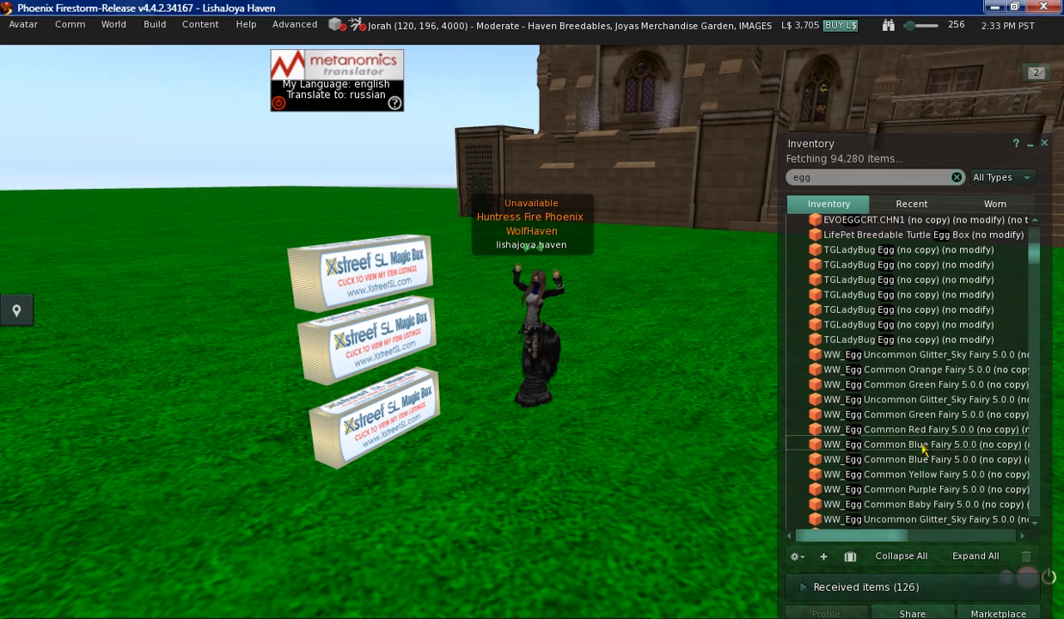
Open the contents of the uppermost magic box and add a WW_Egg Common Orange Fairy 5.0.0 from the inventory
{"action": "scroll", "coordinate": [924, 447], "scroll_direction": "down", "scroll_amount": 2}
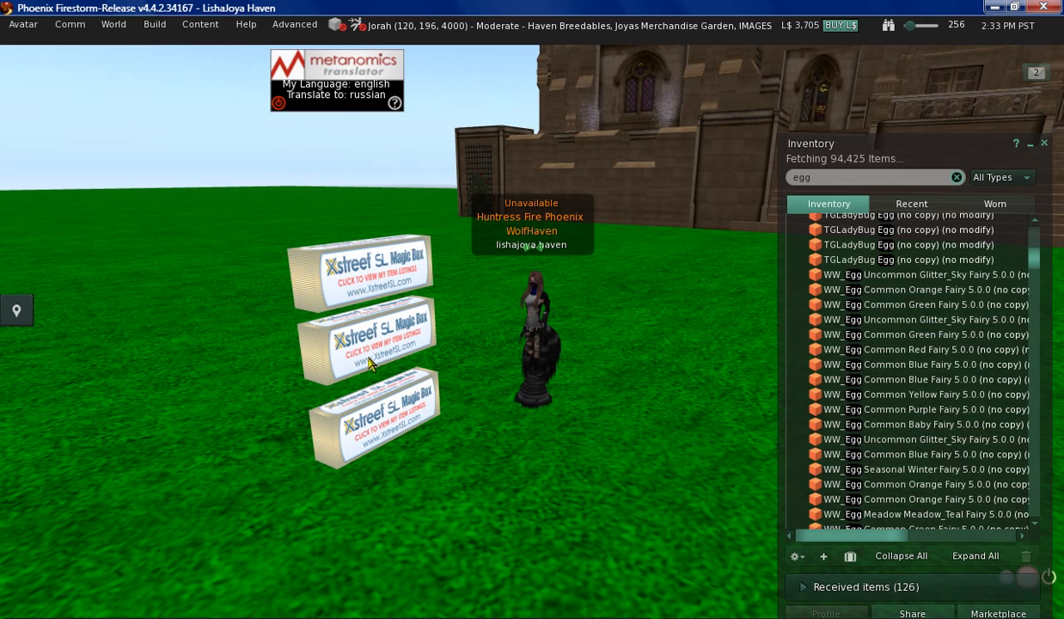
{"action": "right_click", "coordinate": [358, 275]}
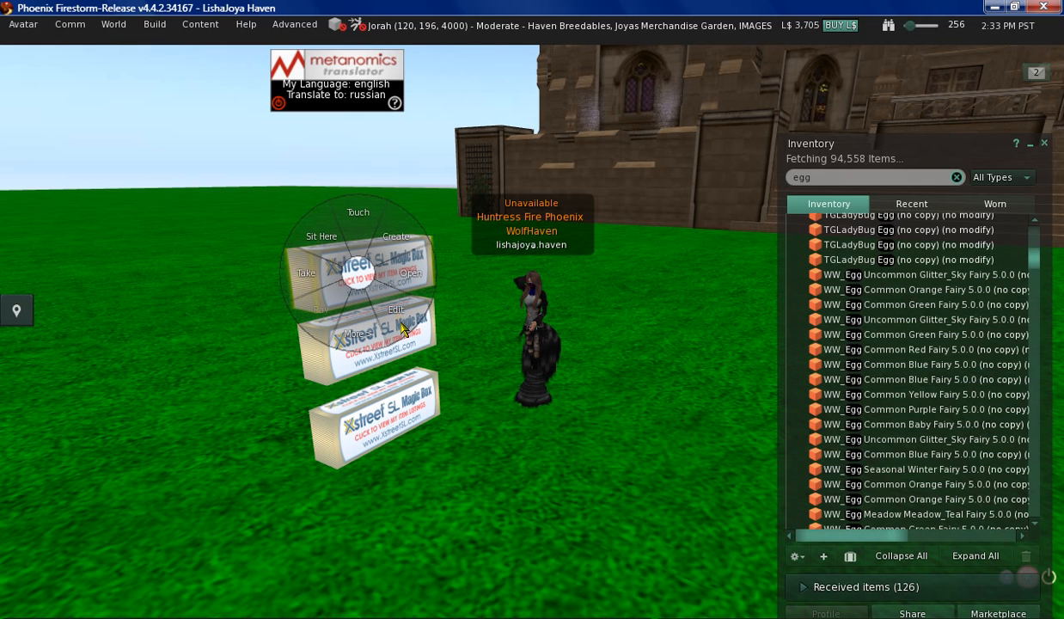
{"action": "left_click", "coordinate": [403, 328]}
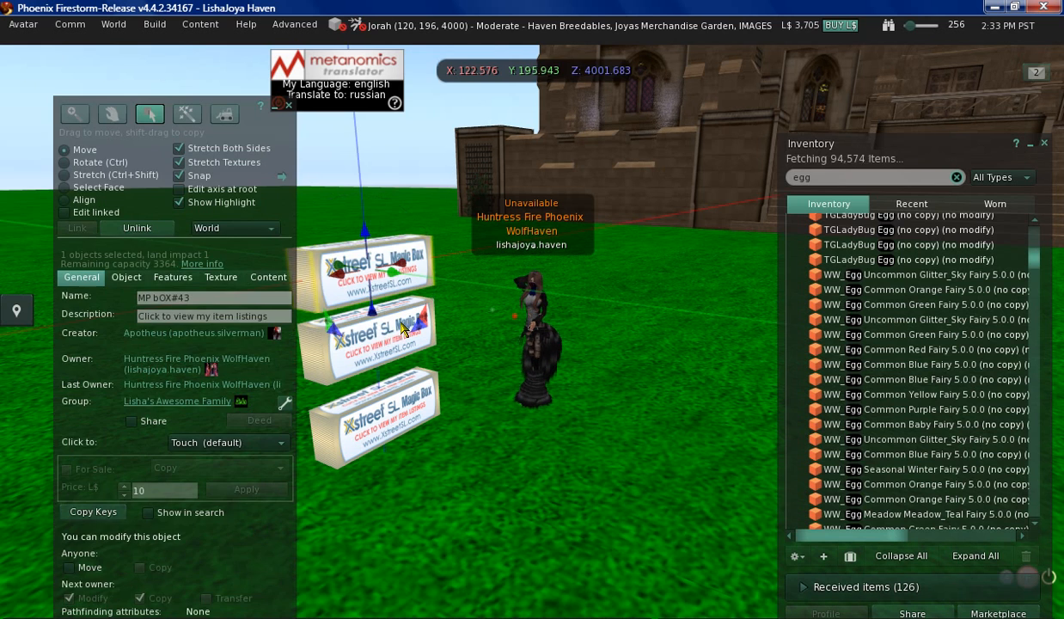
{"action": "left_click", "coordinate": [269, 276]}
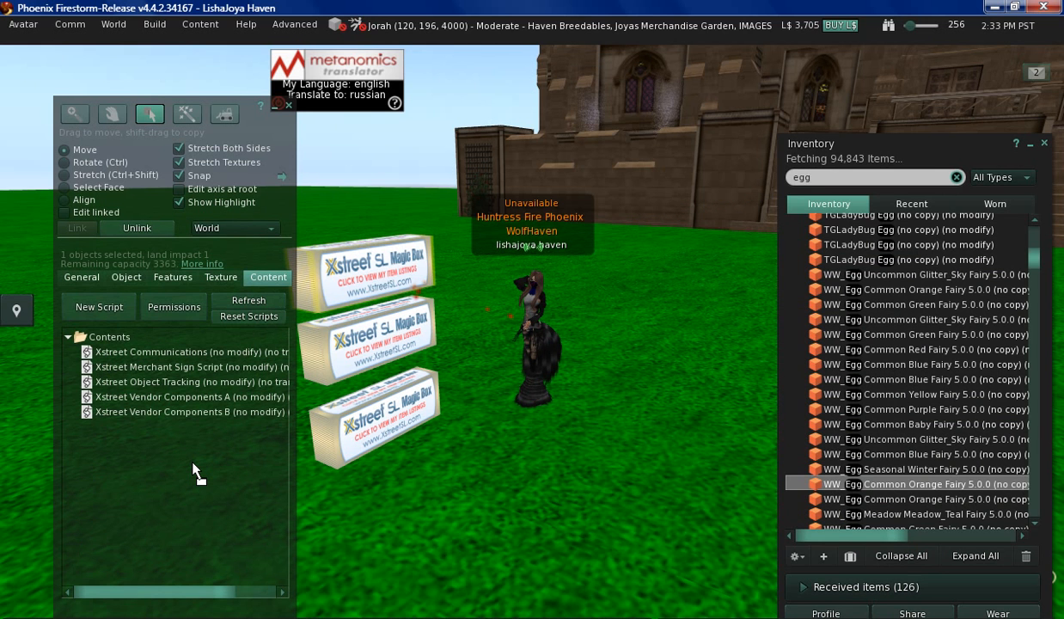
{"action": "left_click", "coordinate": [195, 471]}
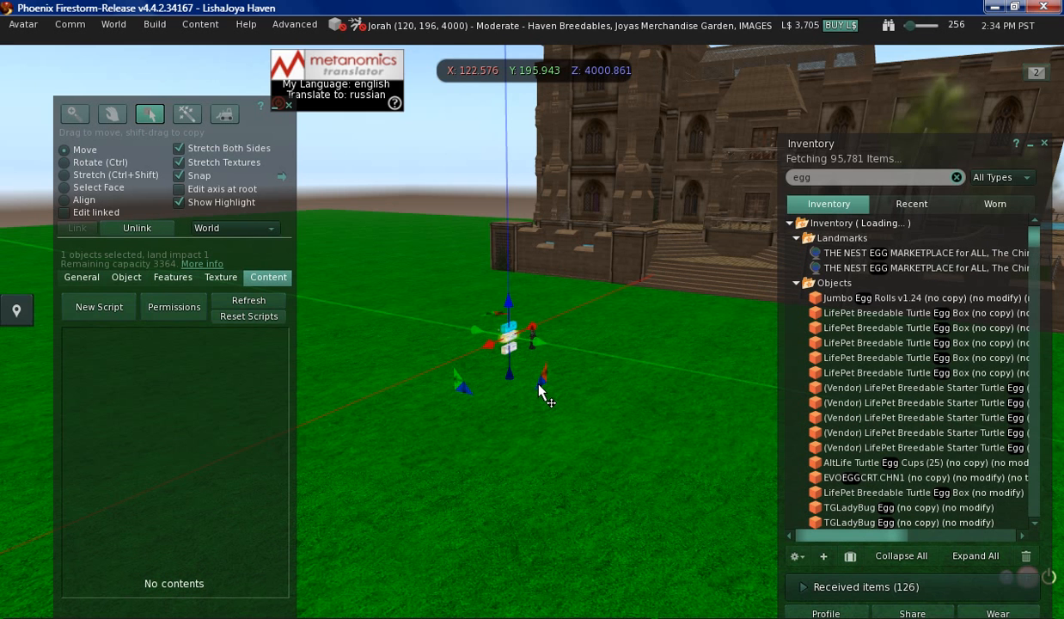
Check the contents of the middle magic box and browse the inventory's egg results
{"action": "scroll", "coordinate": [538, 384], "scroll_direction": "up", "scroll_amount": 5}
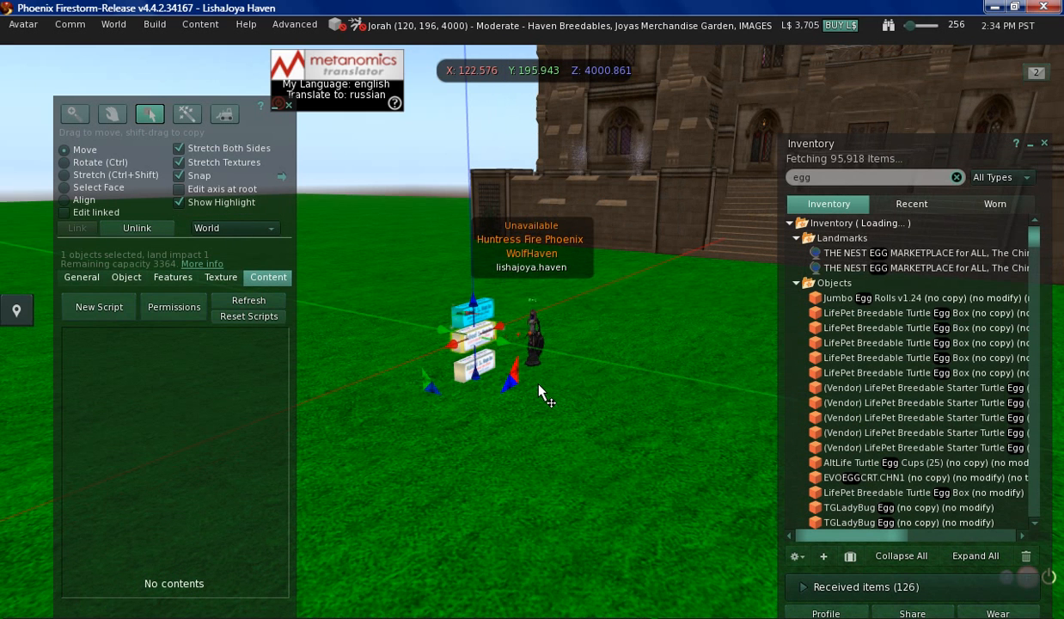
{"action": "scroll", "coordinate": [541, 394], "scroll_direction": "up", "scroll_amount": 2}
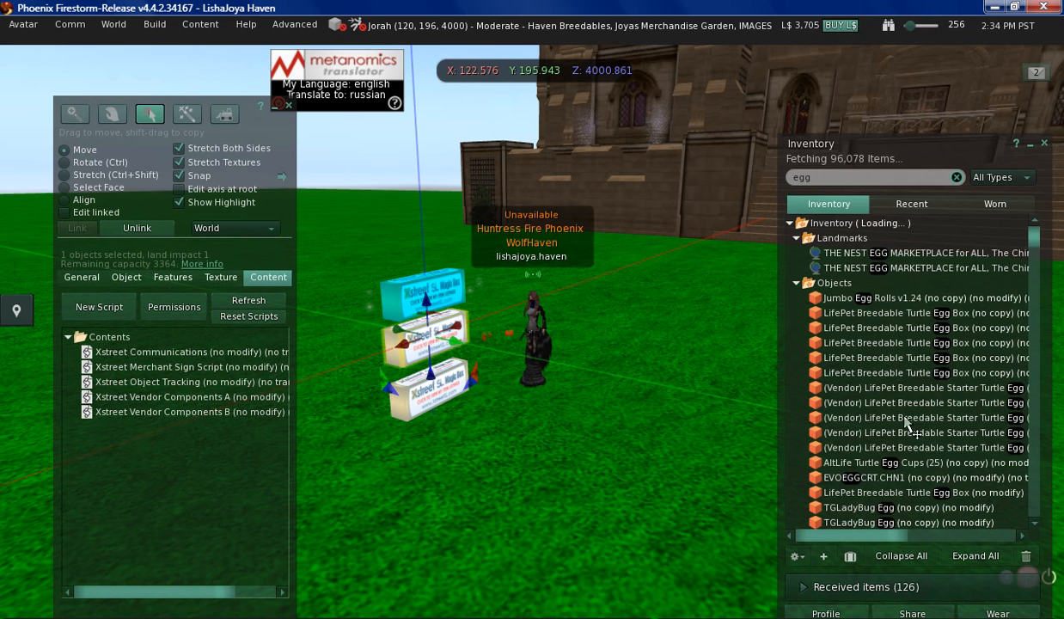
{"action": "scroll", "coordinate": [1034, 237], "scroll_direction": "up", "scroll_amount": 4}
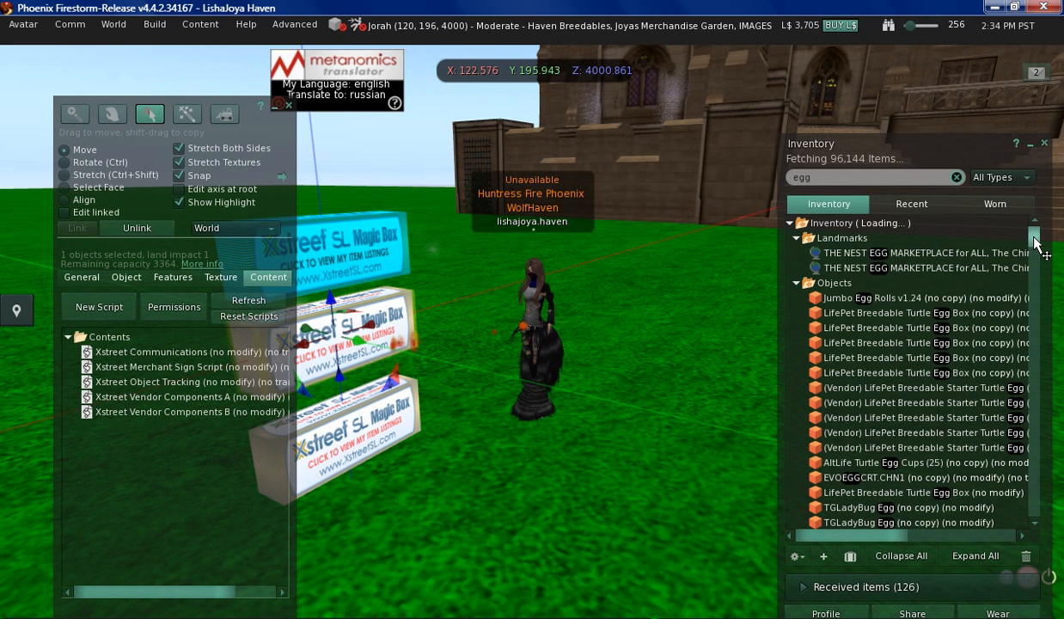
{"action": "left_click", "coordinate": [1035, 296]}
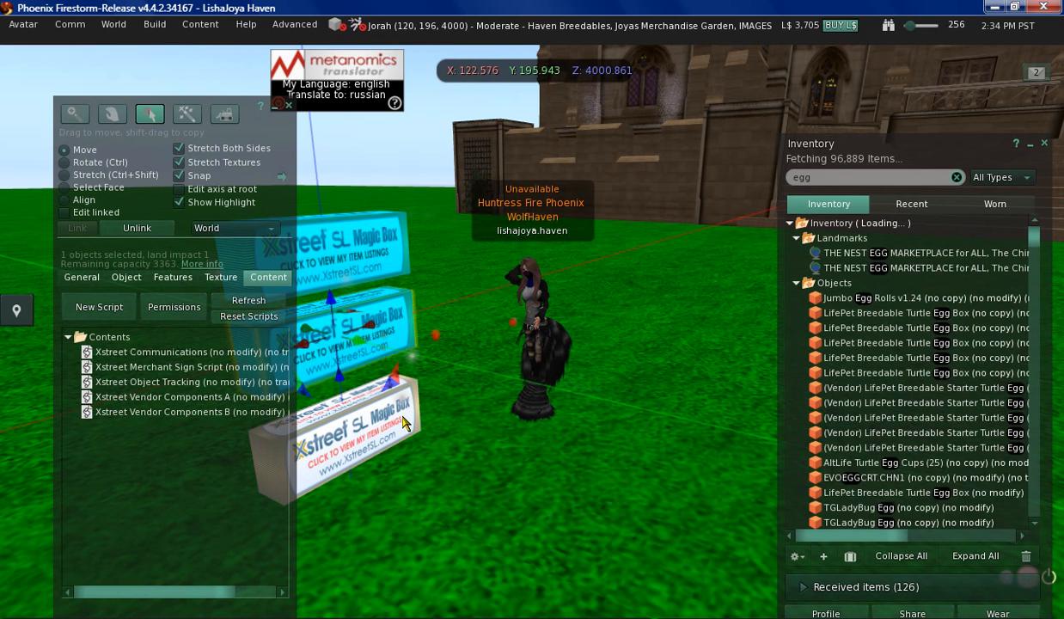
Open the contents of the lowest magic box and add a WW_Egg Common Green Fairy 5.0.0 from the inventory
{"action": "left_click", "coordinate": [404, 422]}
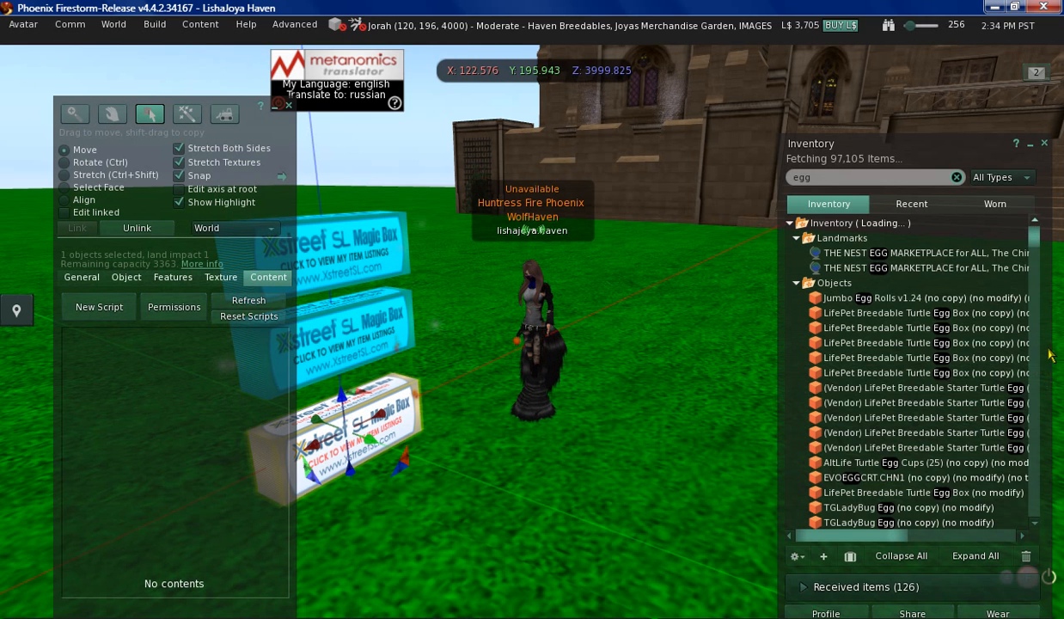
{"action": "left_click", "coordinate": [1034, 227]}
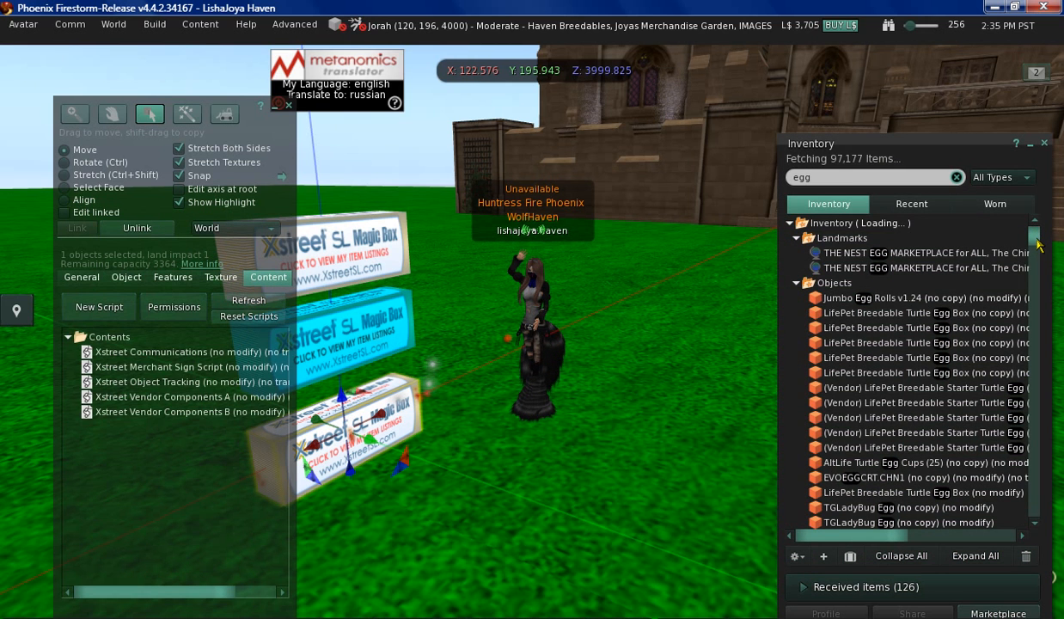
{"action": "left_click_drag", "start_coordinate": [1035, 233], "coordinate": [1037, 311]}
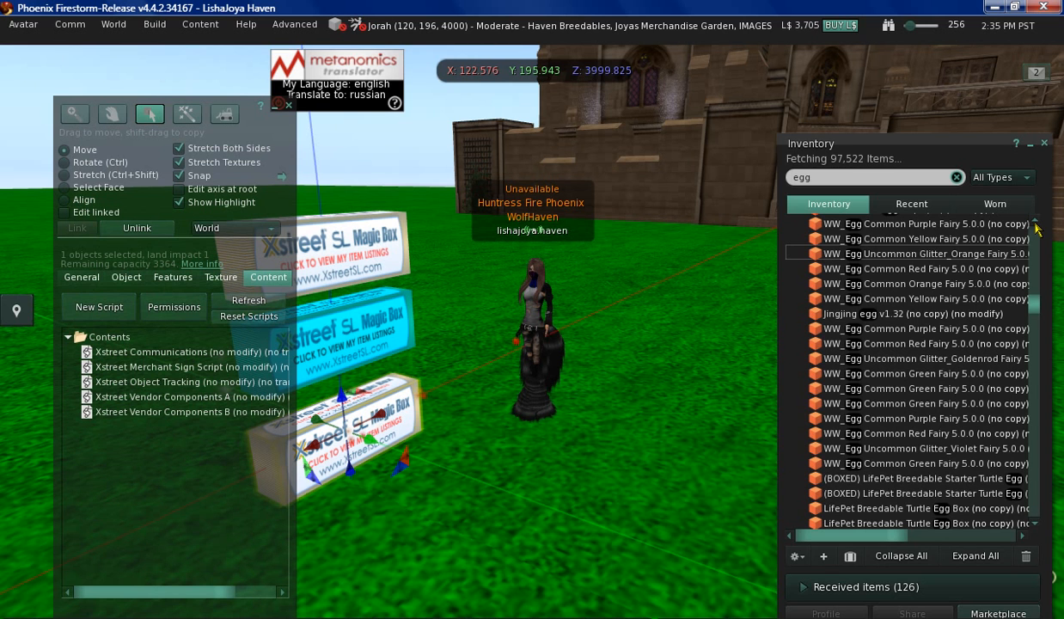
{"action": "left_click", "coordinate": [1035, 223]}
{"action": "left_click", "coordinate": [1036, 224]}
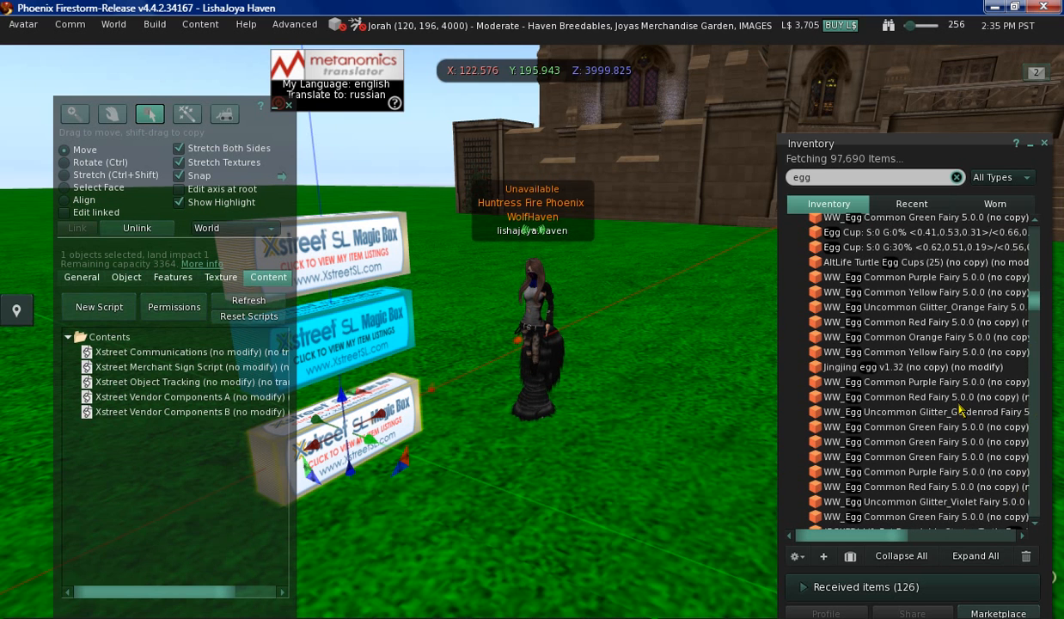
{"action": "scroll", "coordinate": [961, 411], "scroll_direction": "down", "scroll_amount": 10}
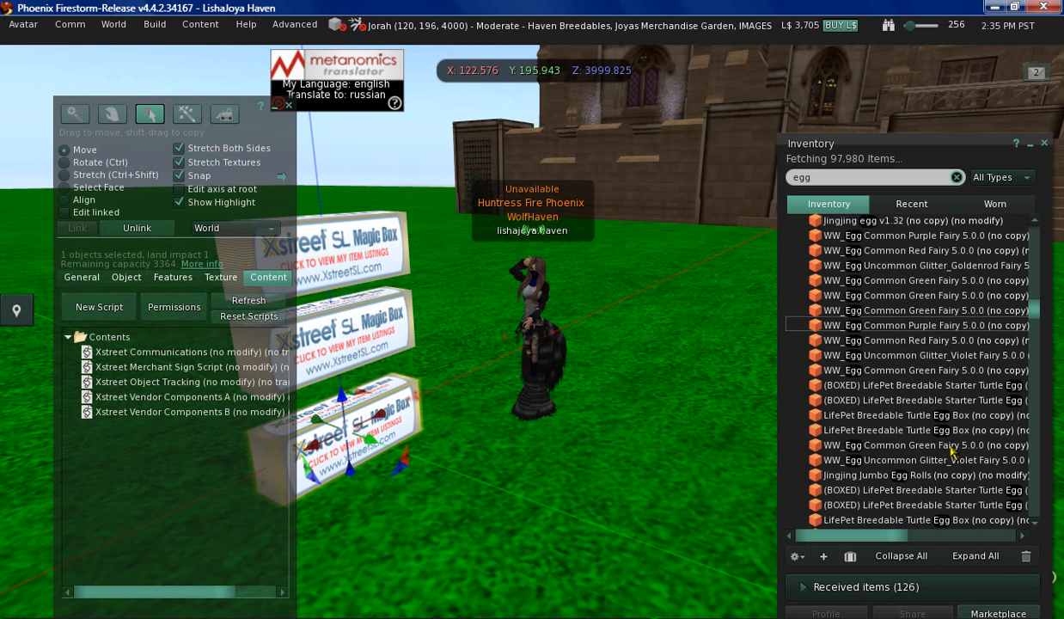
{"action": "scroll", "coordinate": [952, 452], "scroll_direction": "down", "scroll_amount": 3}
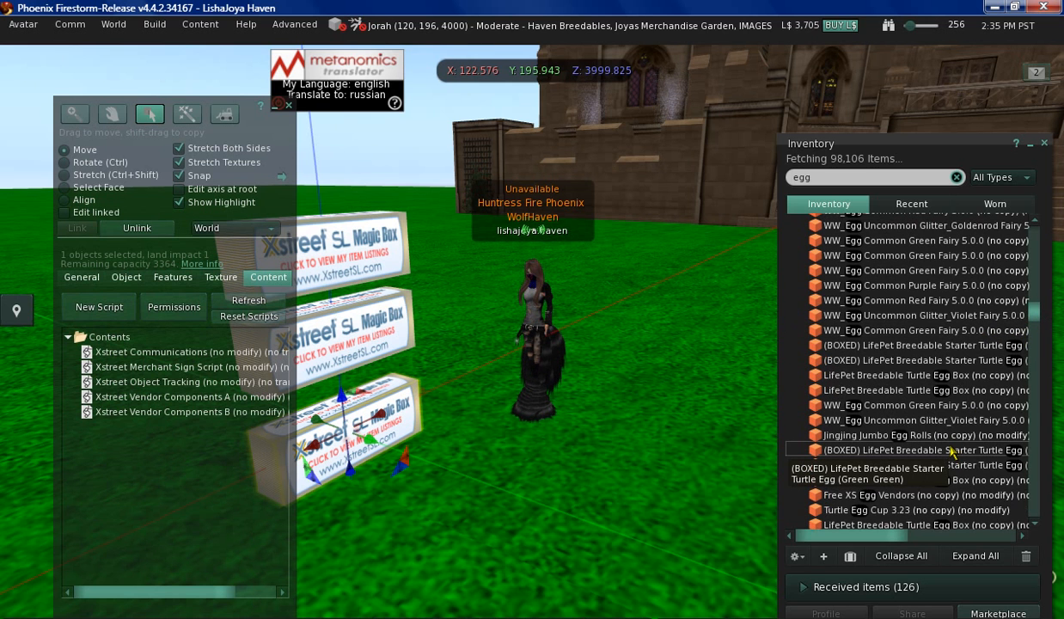
{"action": "scroll", "coordinate": [952, 452], "scroll_direction": "down", "scroll_amount": 3}
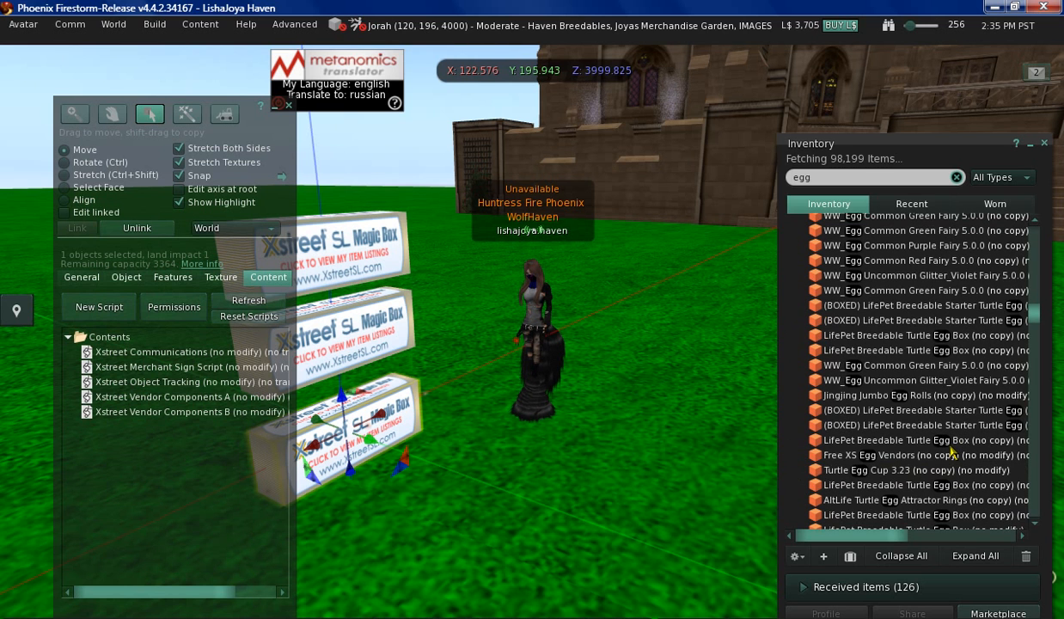
{"action": "scroll", "coordinate": [954, 378], "scroll_direction": "down", "scroll_amount": 4}
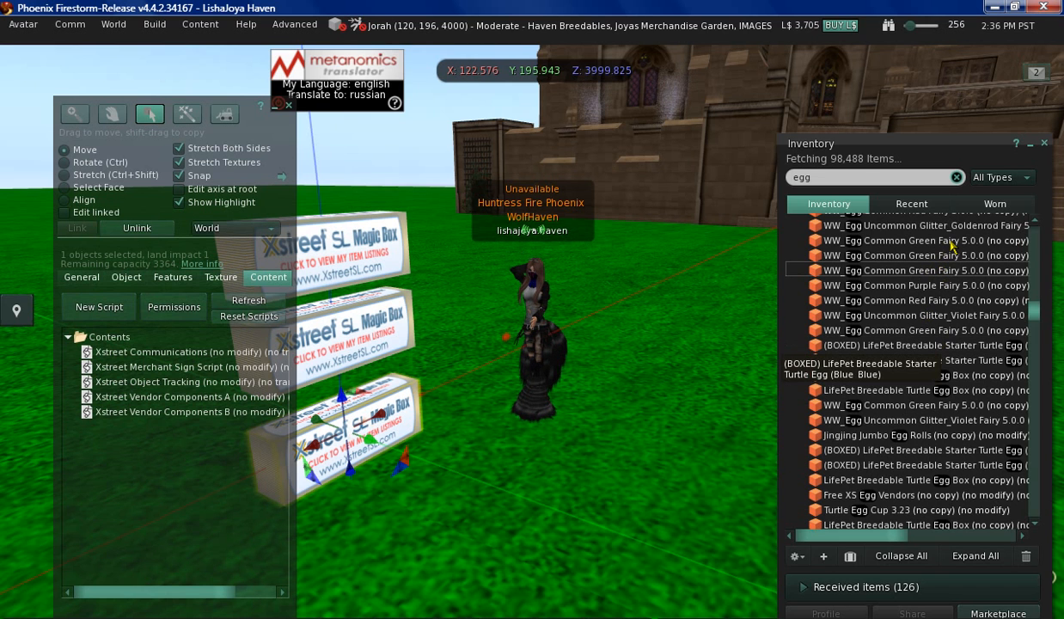
{"action": "left_click", "coordinate": [951, 244]}
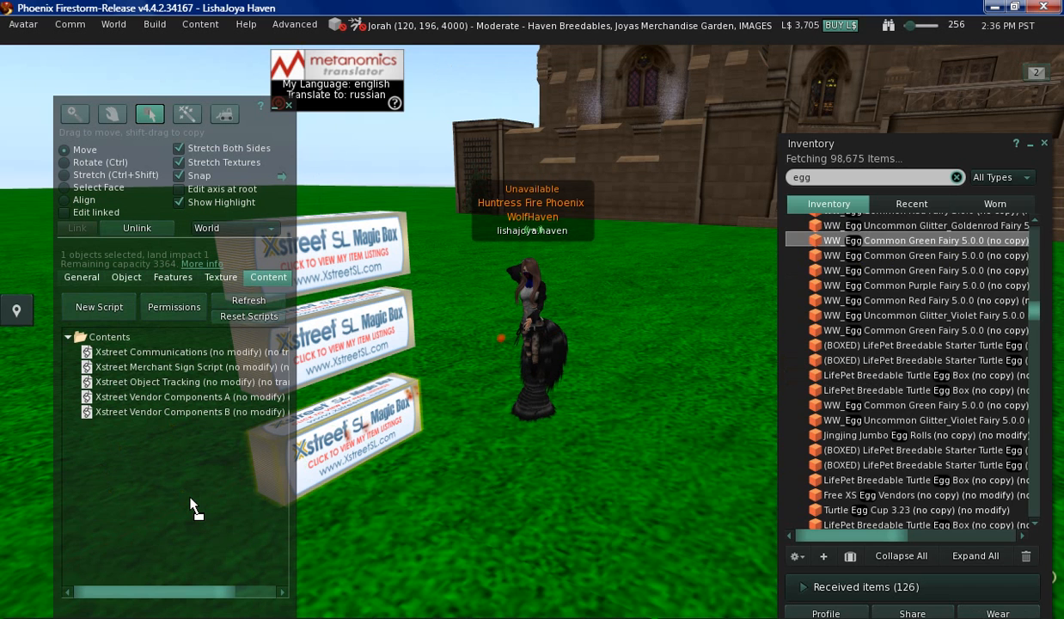
{"action": "left_click_drag", "start_coordinate": [191, 498], "coordinate": [191, 499]}
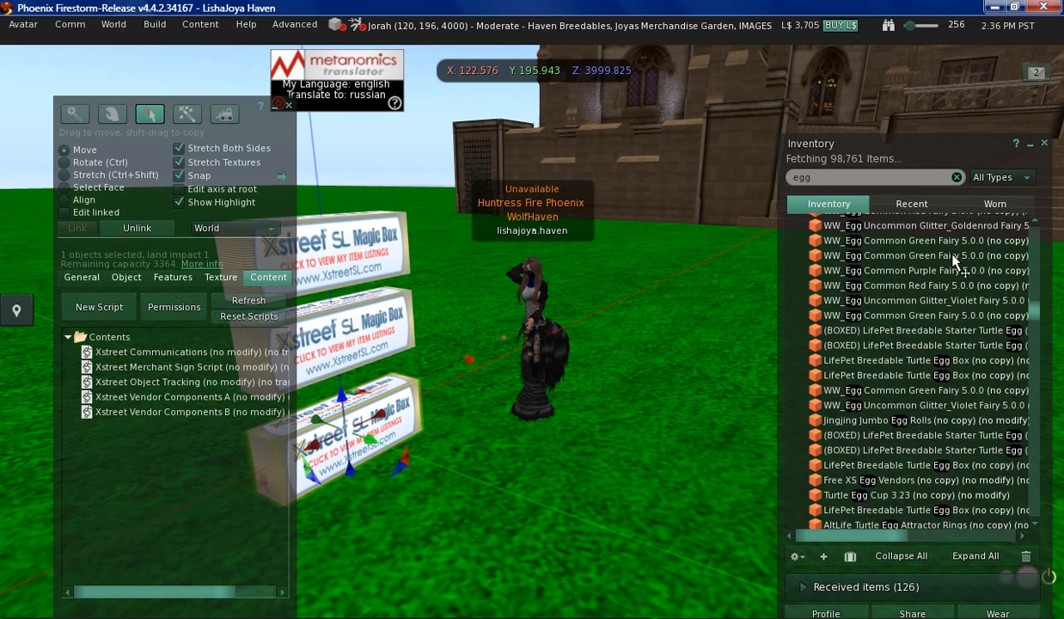
Add one WW_Egg Common Green Fairy 5.0.0 from the inventory to each of the middle and uppermost magic boxes
{"action": "left_click_drag", "start_coordinate": [953, 257], "coordinate": [191, 484]}
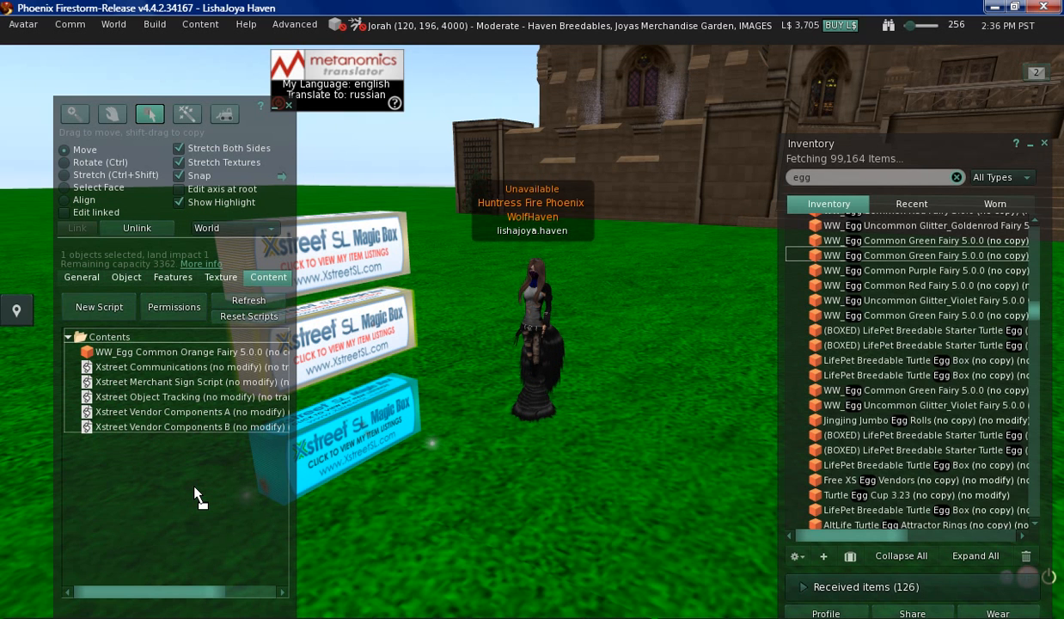
{"action": "left_click_drag", "start_coordinate": [194, 487], "coordinate": [193, 486]}
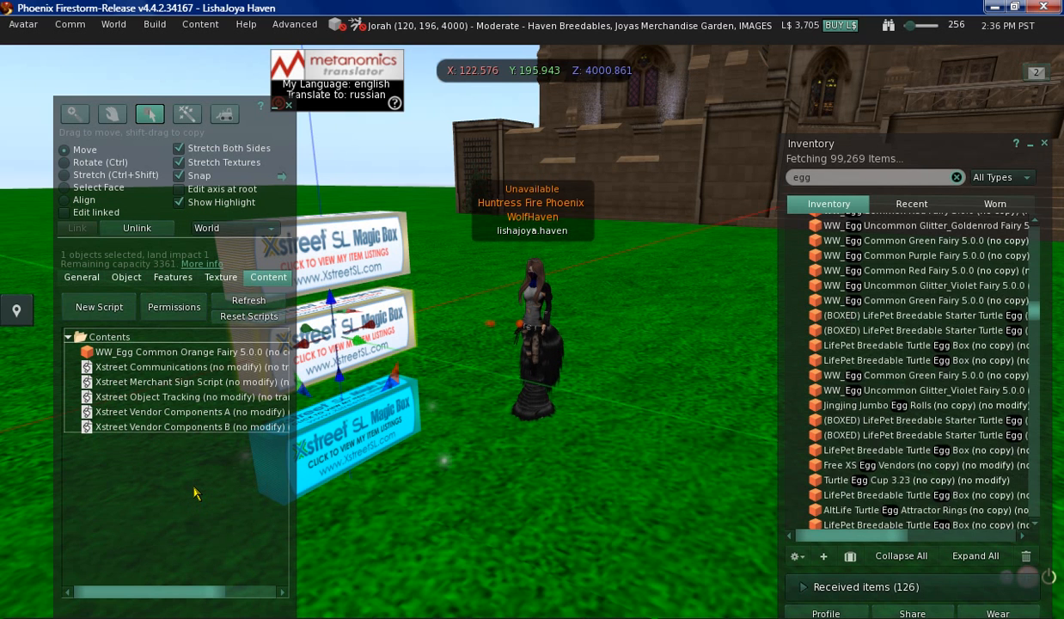
{"action": "left_click", "coordinate": [352, 266]}
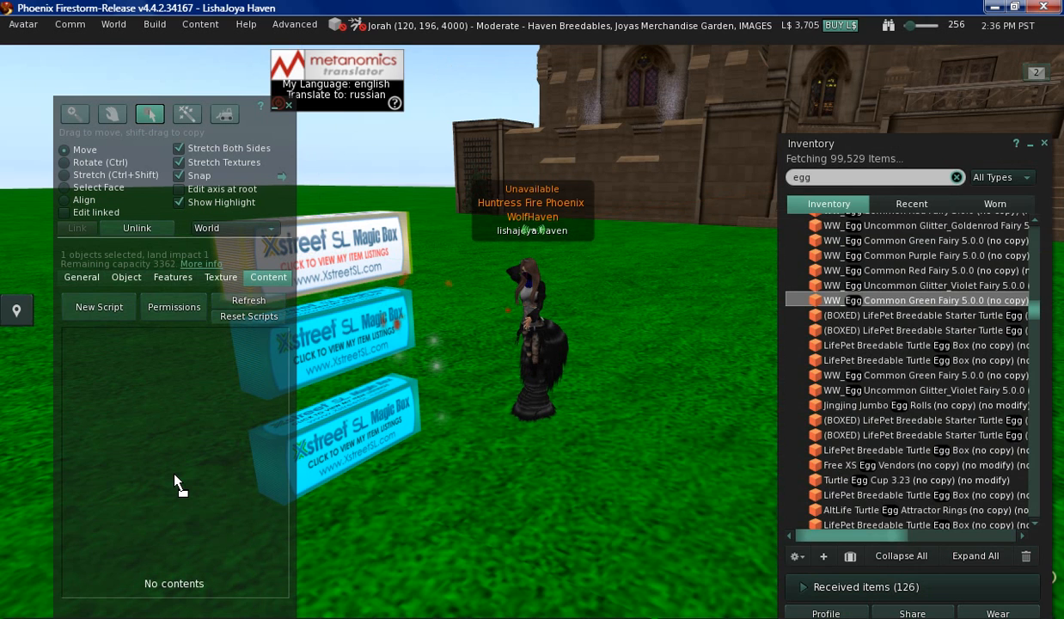
{"action": "left_click_drag", "start_coordinate": [174, 475], "coordinate": [174, 476]}
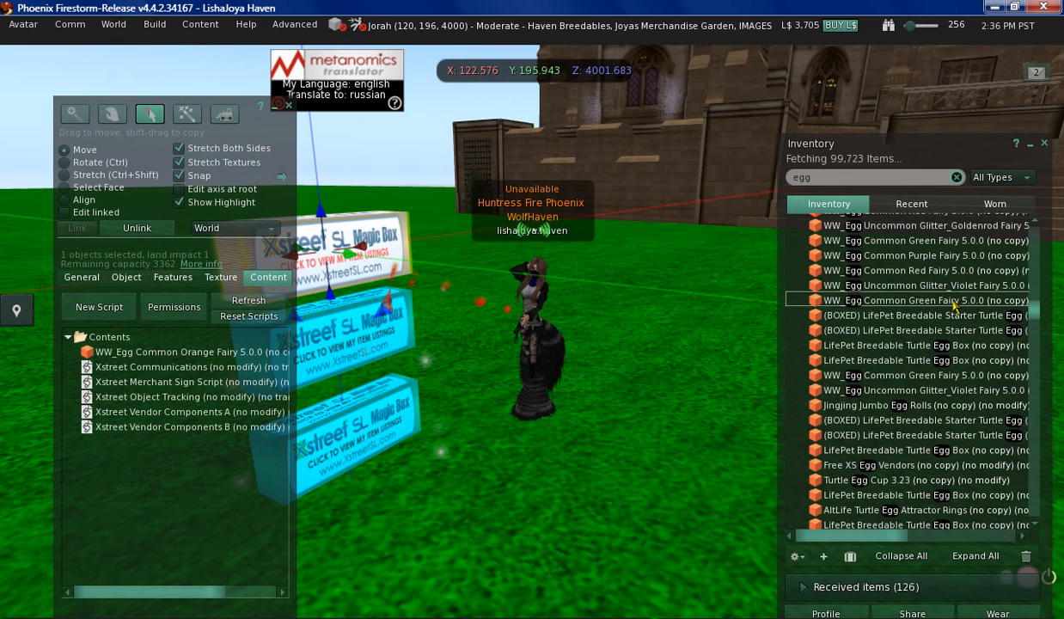
{"action": "left_click_drag", "start_coordinate": [164, 506], "coordinate": [187, 530]}
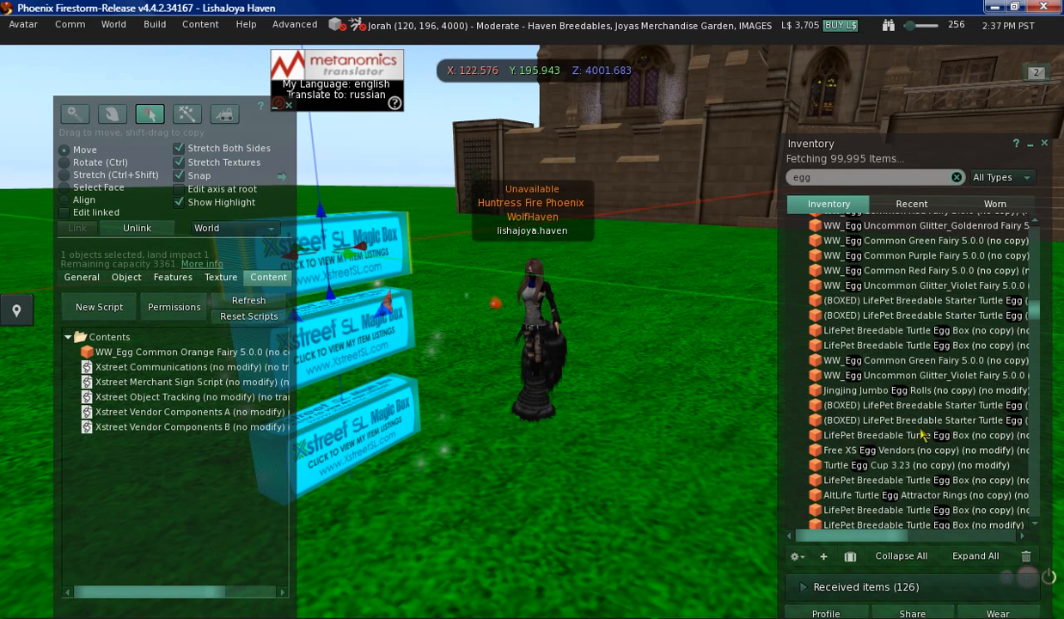
Look through the remaining egg items in the inventory, including Starter Pack Of Fairy Eggs 2, and close the inventory
{"action": "scroll", "coordinate": [988, 369], "scroll_direction": "down", "scroll_amount": 2}
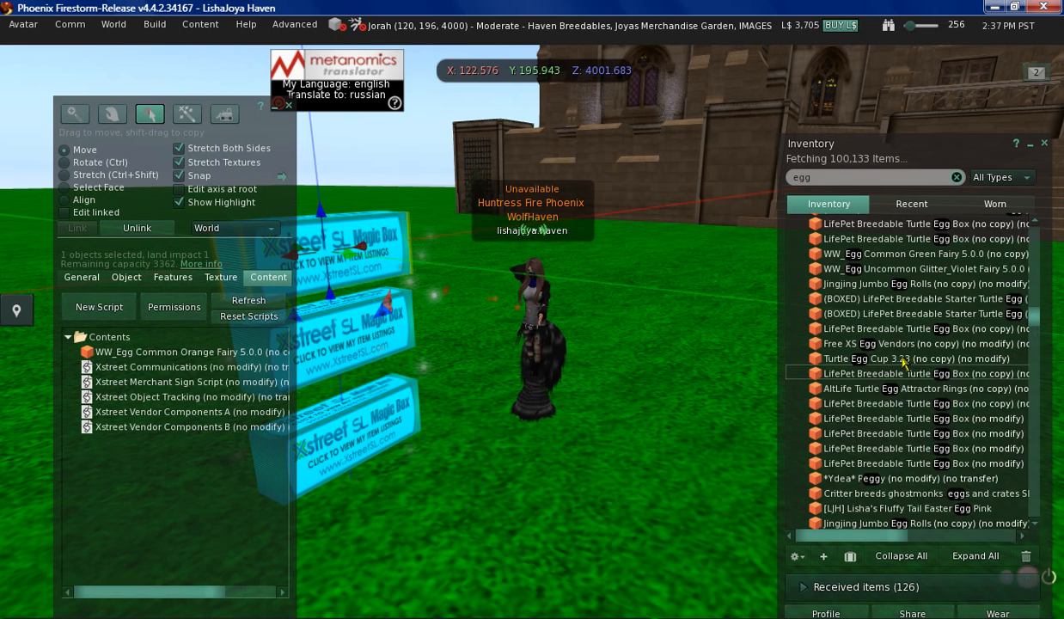
{"action": "scroll", "coordinate": [894, 359], "scroll_direction": "down", "scroll_amount": 3}
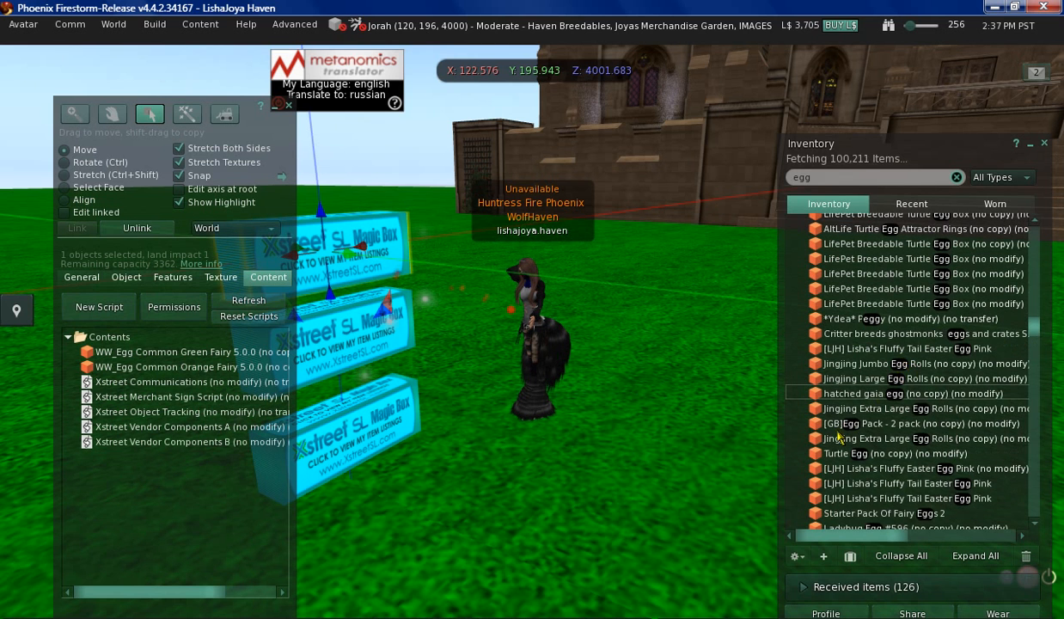
{"action": "scroll", "coordinate": [830, 416], "scroll_direction": "down", "scroll_amount": 1}
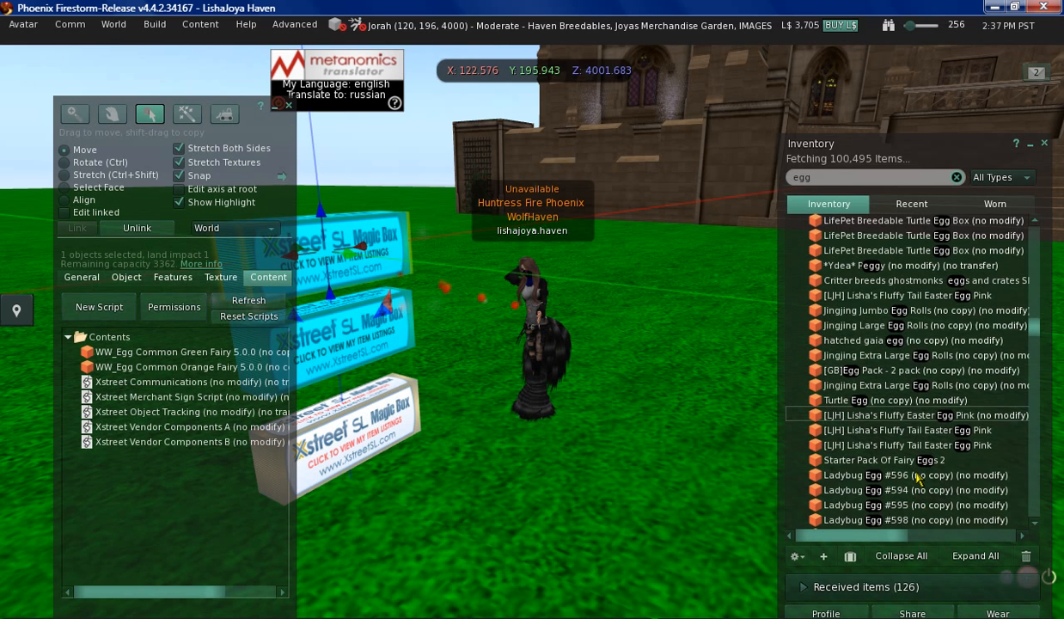
{"action": "scroll", "coordinate": [917, 478], "scroll_direction": "down", "scroll_amount": 2}
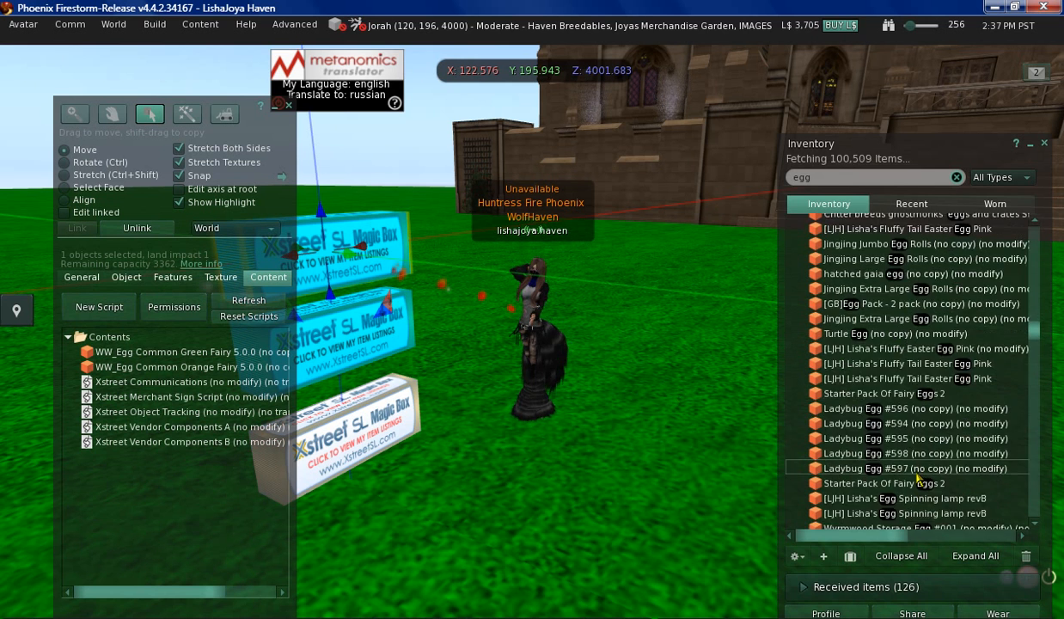
{"action": "scroll", "coordinate": [918, 479], "scroll_direction": "down", "scroll_amount": 3}
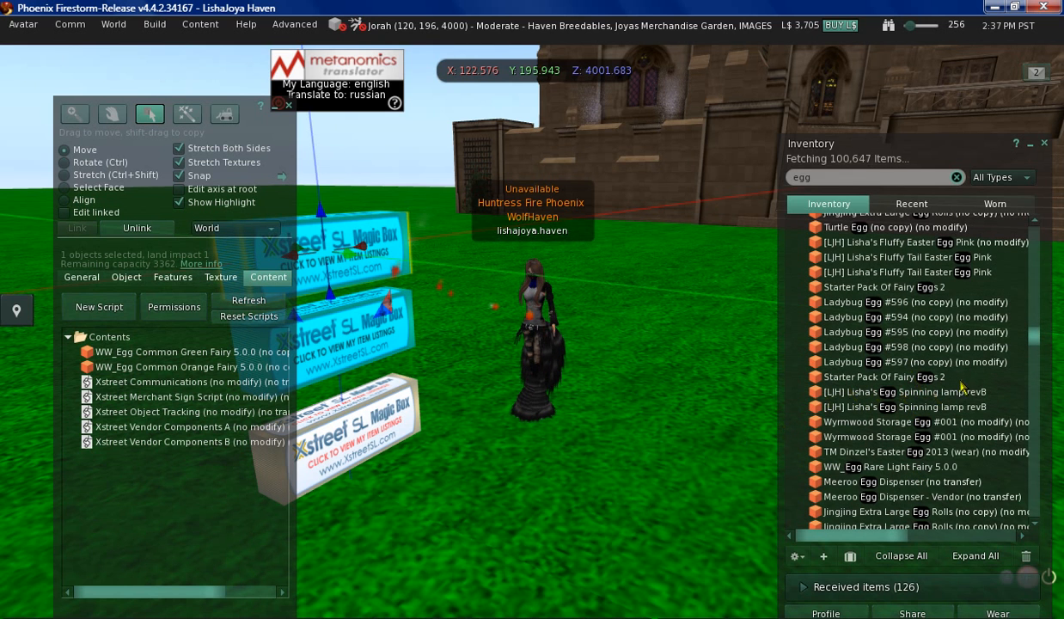
{"action": "left_click", "coordinate": [928, 380]}
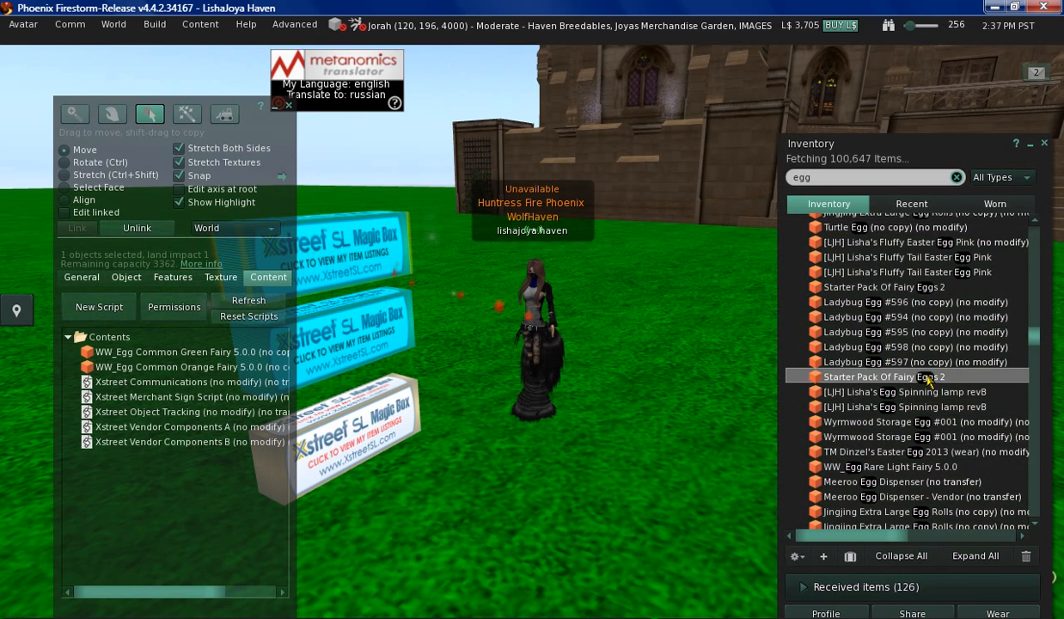
{"action": "left_click_drag", "start_coordinate": [927, 380], "coordinate": [891, 462]}
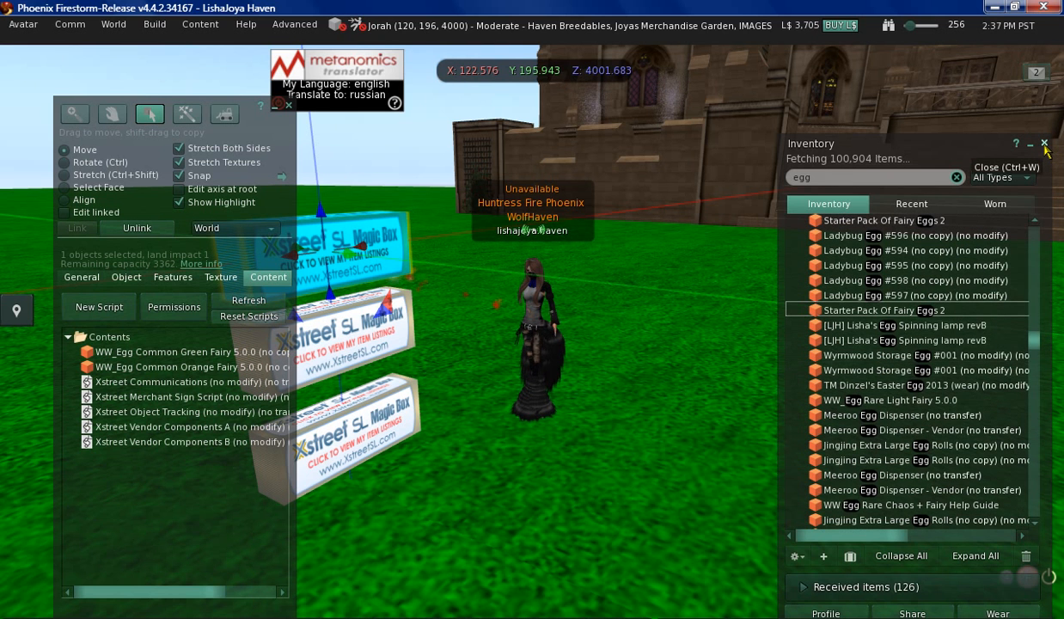
{"action": "left_click", "coordinate": [1044, 144]}
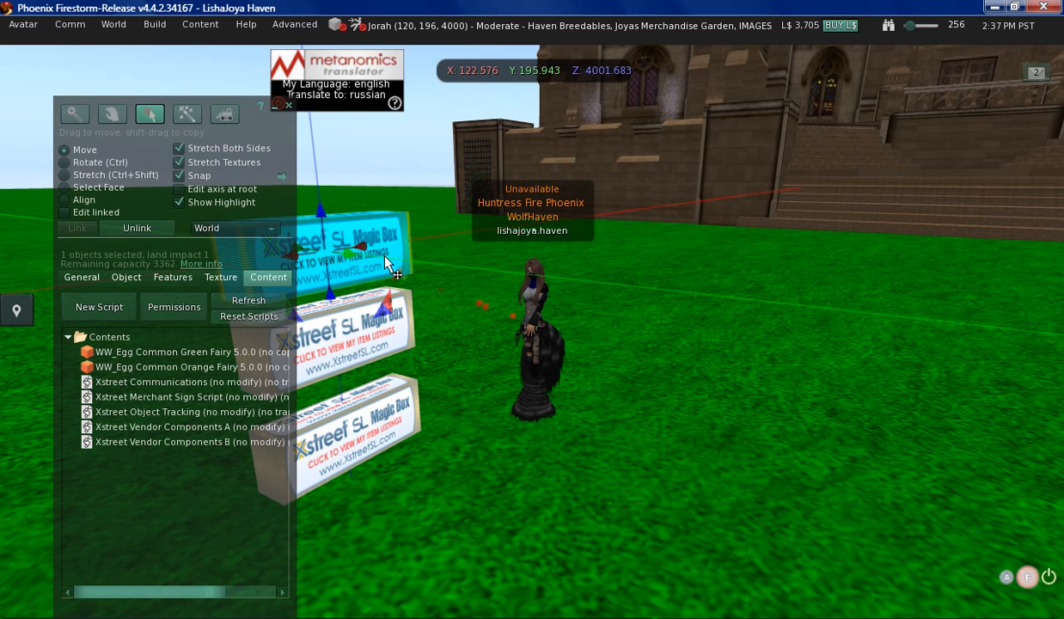
Check the contents of the middle and lowest magic boxes and finish editing the objects
{"action": "left_click", "coordinate": [359, 346]}
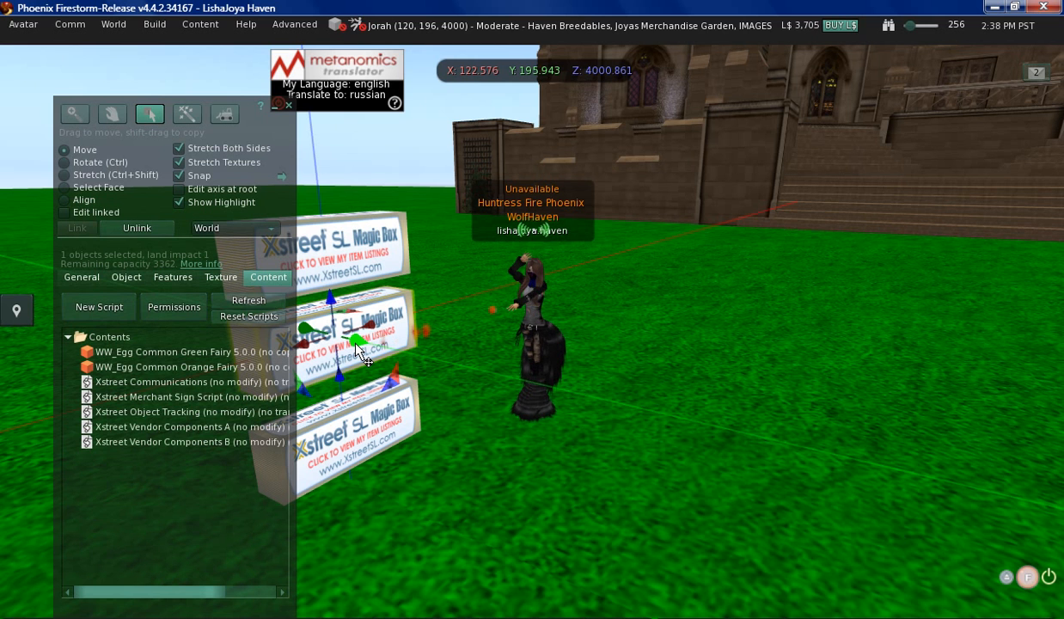
{"action": "left_click", "coordinate": [387, 434]}
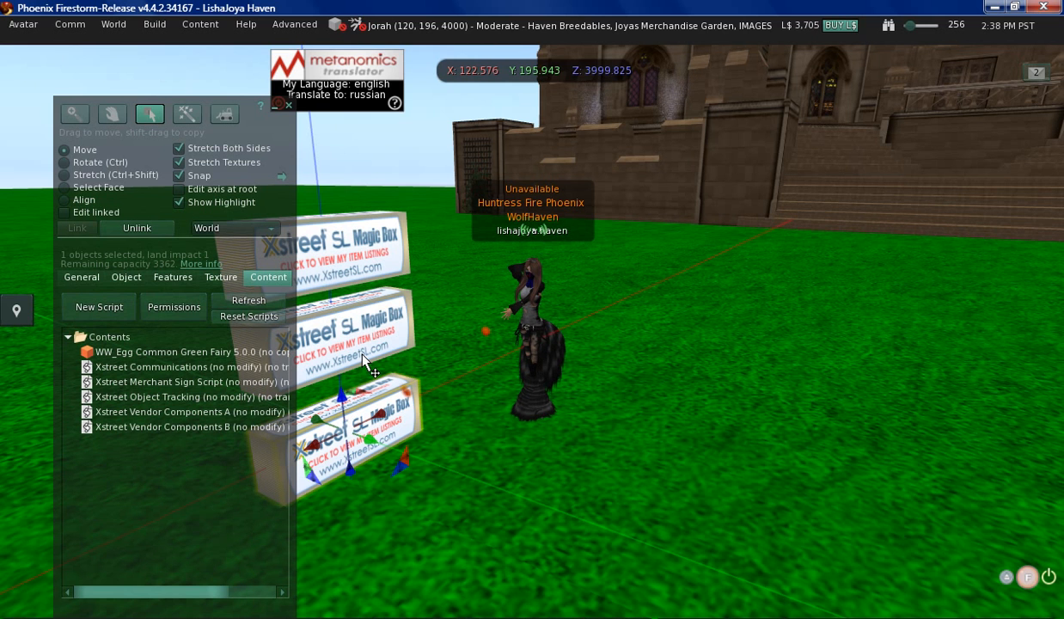
{"action": "left_click", "coordinate": [289, 106]}
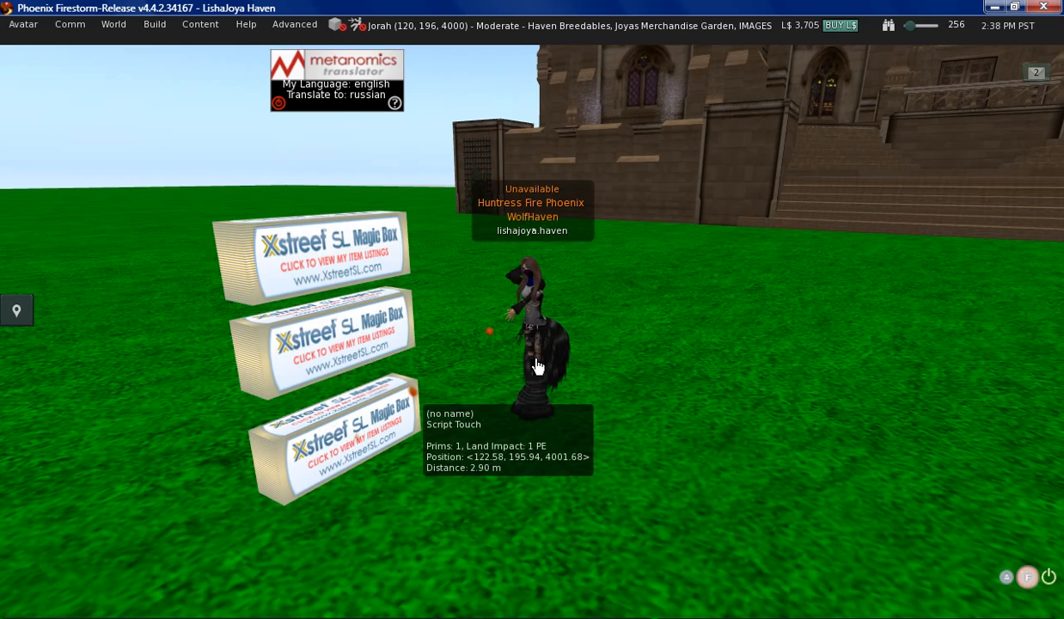
{"action": "scroll", "coordinate": [538, 367], "scroll_direction": "down", "scroll_amount": 4}
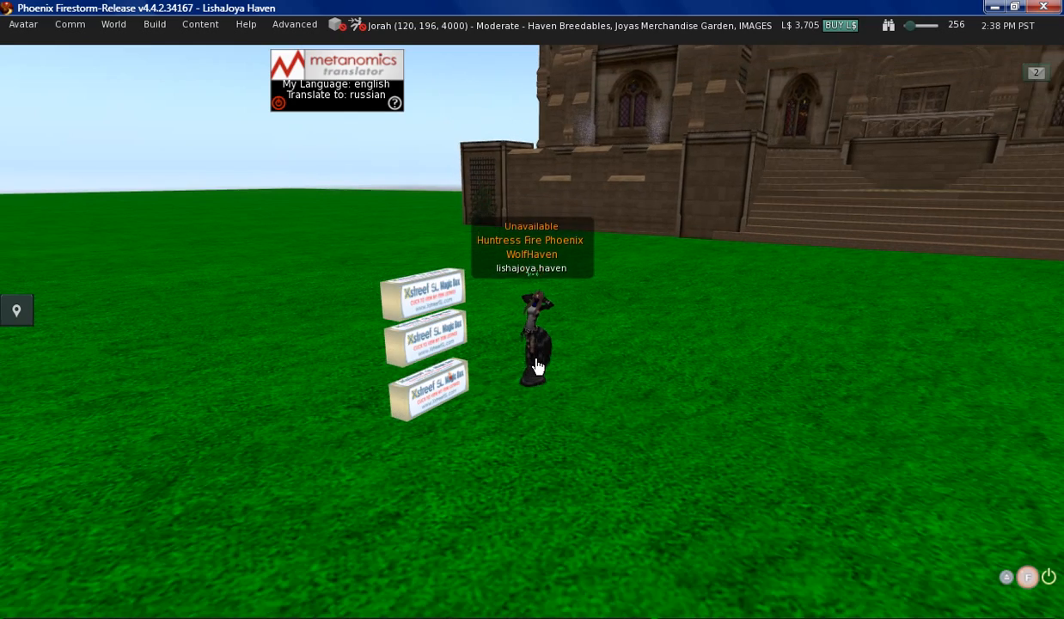
{"action": "scroll", "coordinate": [536, 367], "scroll_direction": "down", "scroll_amount": 2}
{"action": "scroll", "coordinate": [536, 367], "scroll_direction": "down", "scroll_amount": 1}
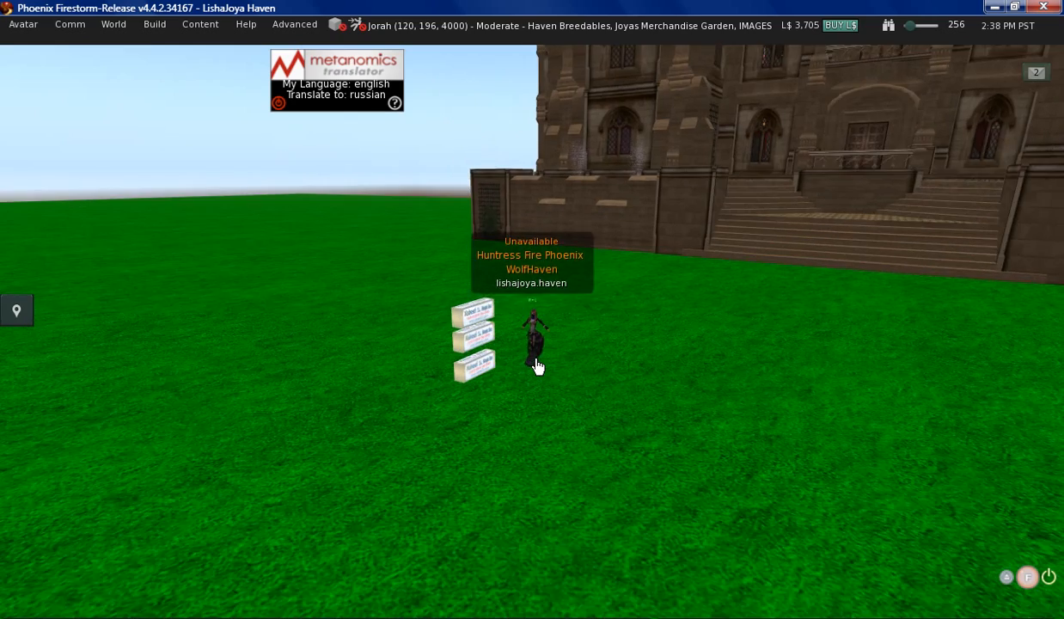
{"action": "scroll", "coordinate": [536, 367], "scroll_direction": "up", "scroll_amount": 5}
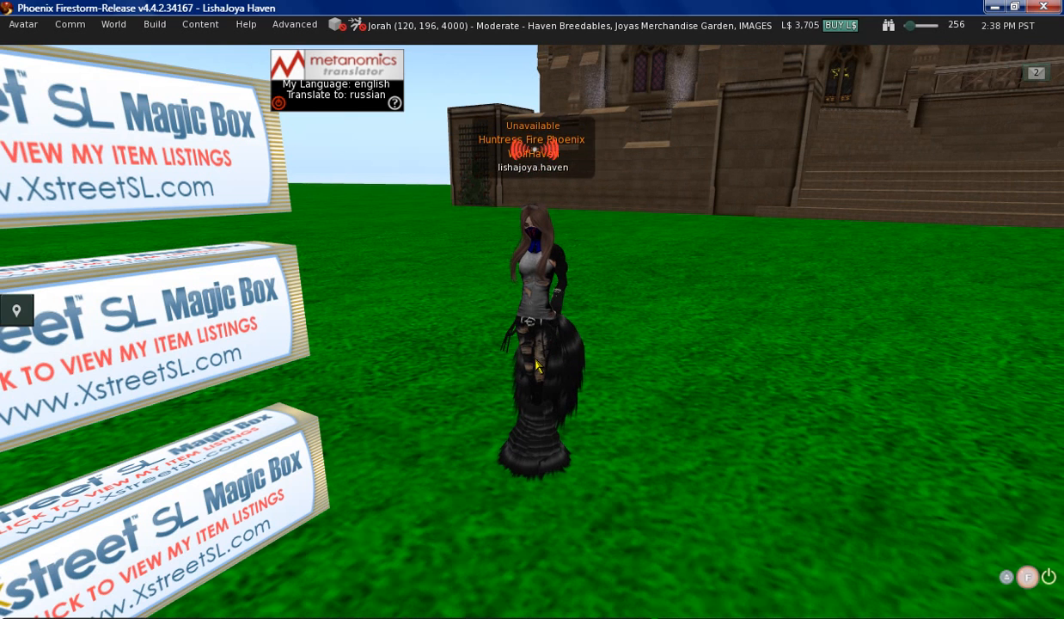
{"action": "scroll", "coordinate": [536, 367], "scroll_direction": "down", "scroll_amount": 4}
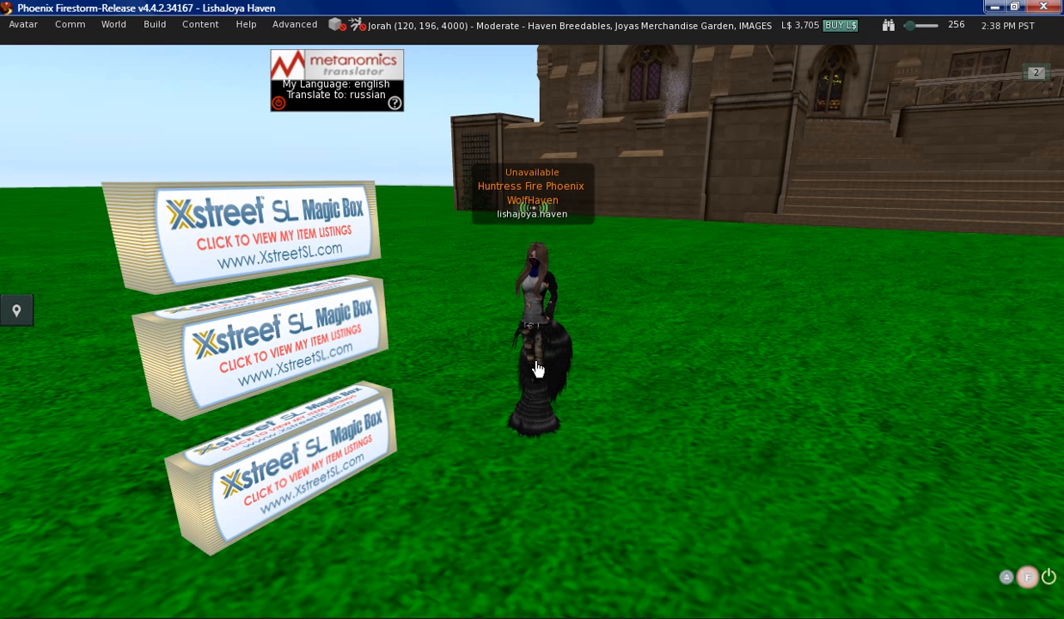
{"action": "scroll", "coordinate": [536, 369], "scroll_direction": "down", "scroll_amount": 2}
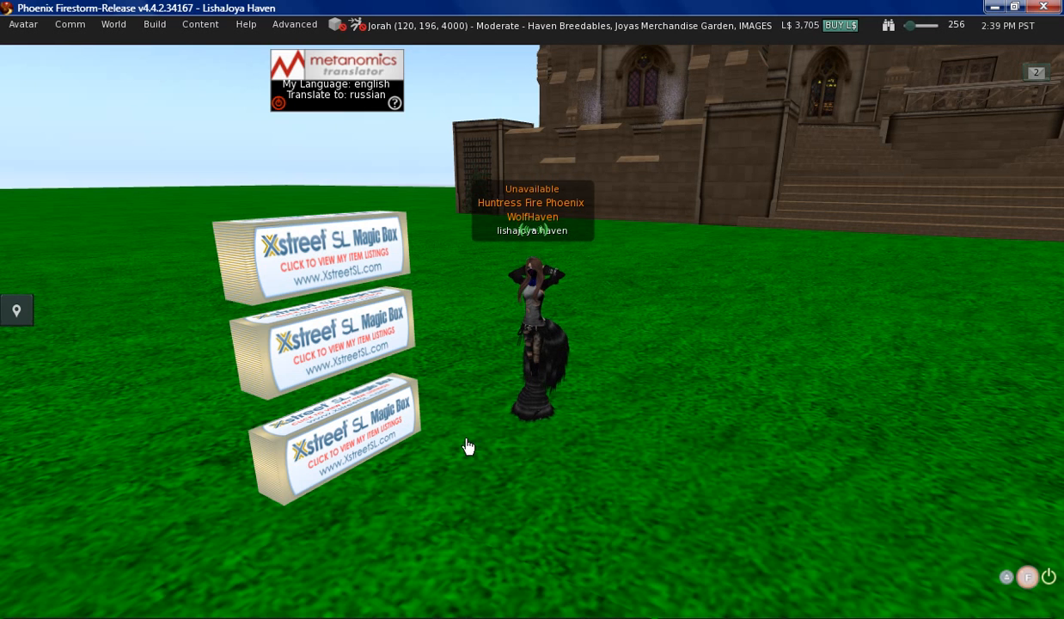
Switch to the Second Life Marketplace listings page in the browser and sync the Marketplace with the magic boxes
{"action": "left_click", "coordinate": [450, 615]}
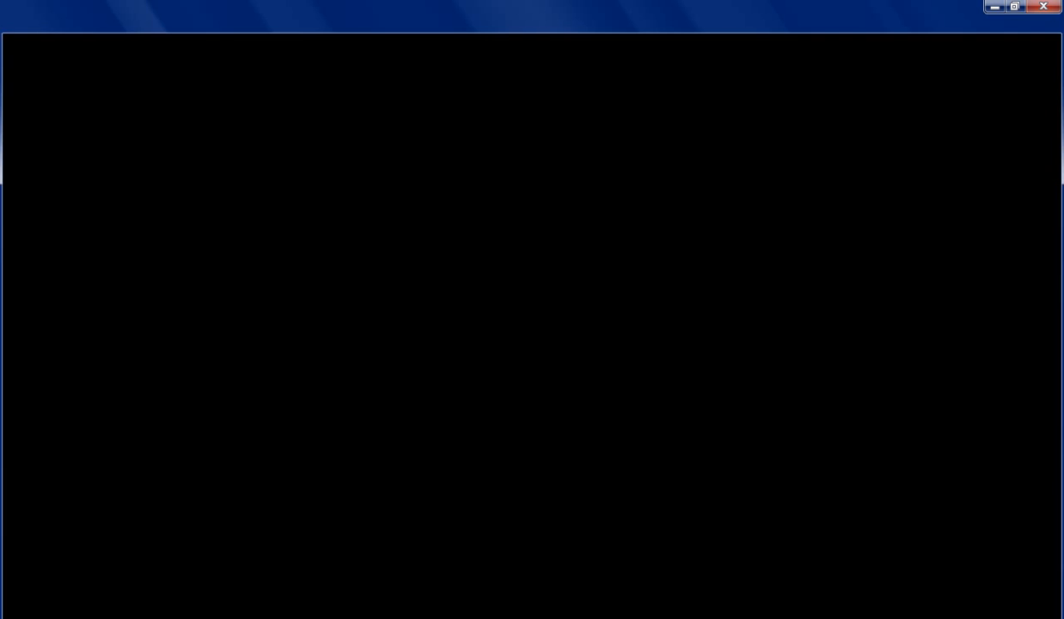
{"action": "left_click_drag", "start_coordinate": [1052, 273], "coordinate": [1053, 357]}
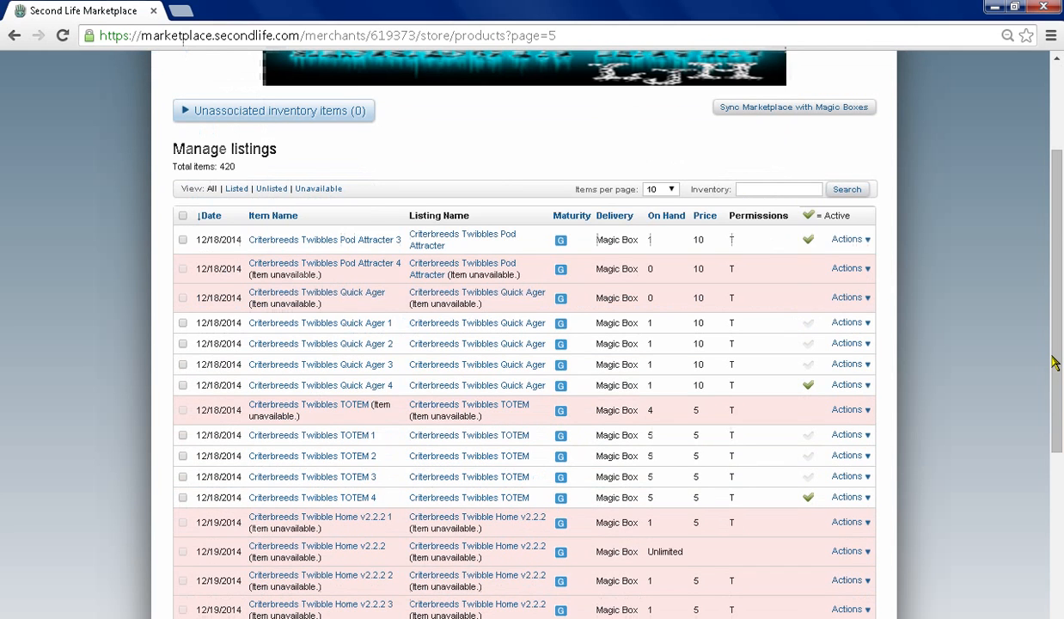
{"action": "scroll", "coordinate": [1055, 364], "scroll_direction": "down", "scroll_amount": 3}
{"action": "scroll", "coordinate": [1031, 361], "scroll_direction": "up", "scroll_amount": 7}
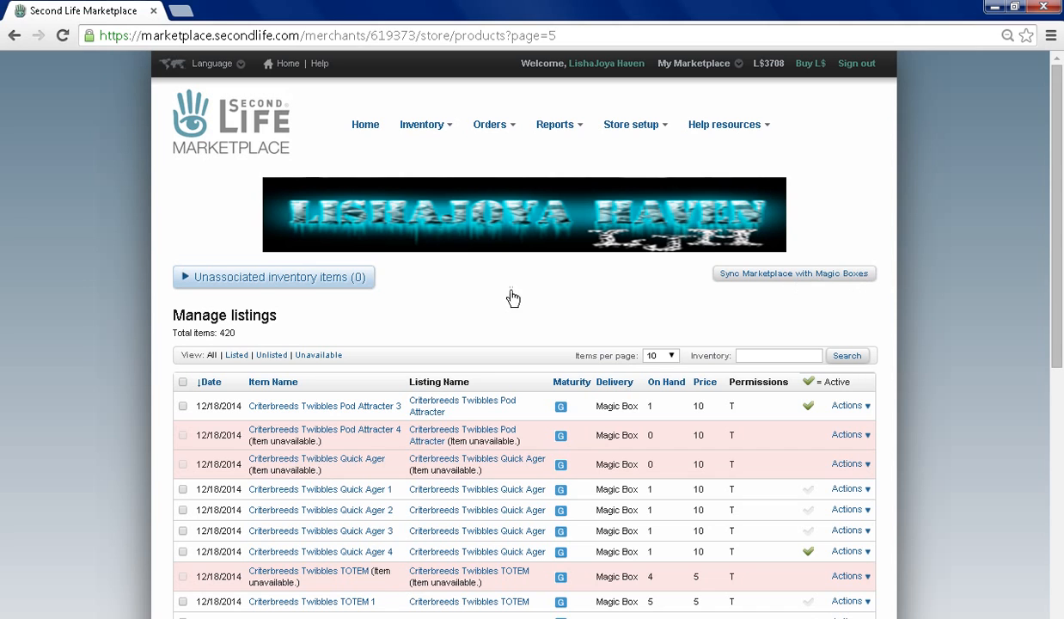
{"action": "left_click", "coordinate": [747, 283]}
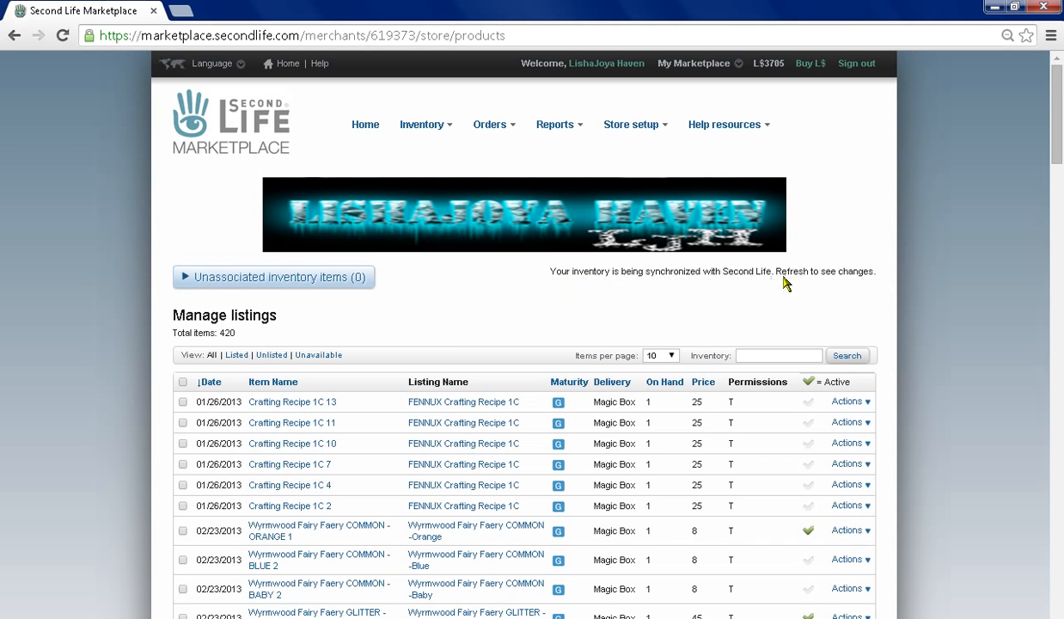
Reload the Marketplace listings page to bring in the items from the magic boxes
{"action": "left_click", "coordinate": [63, 36]}
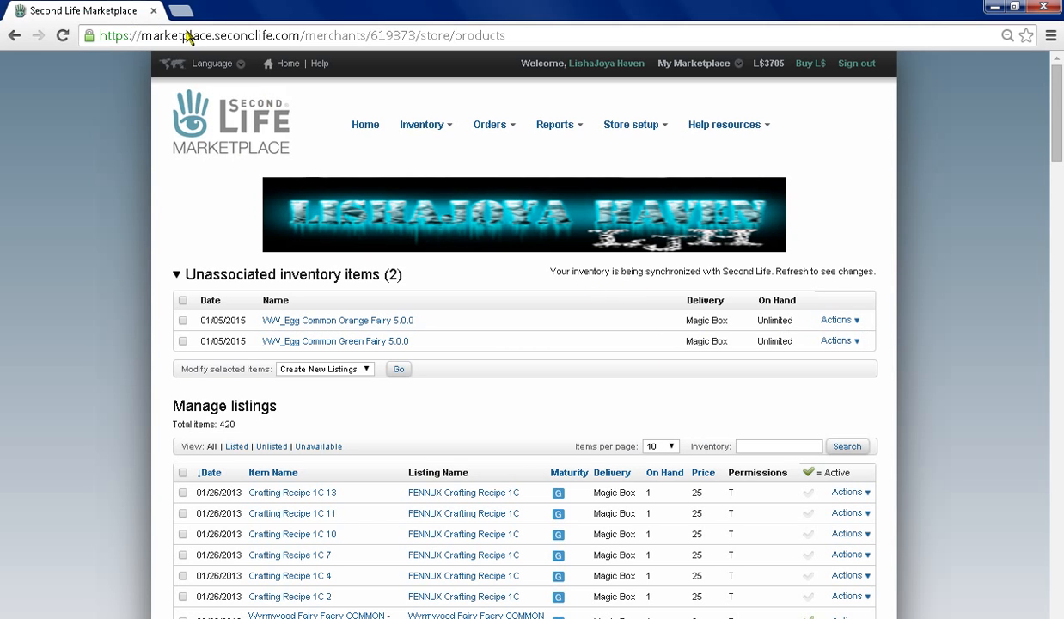
{"action": "left_click", "coordinate": [63, 35]}
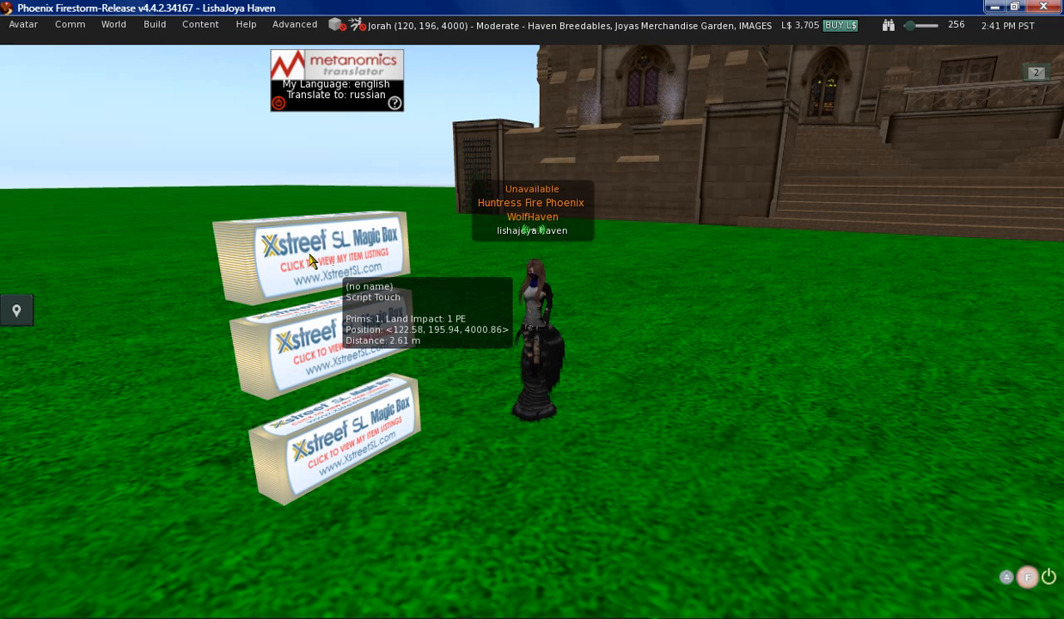
Switch to the Firestorm viewer and reset the magic boxes MP bOX#43, MP BOX#44 and MP BOX#45 through their touch options
{"action": "left_click", "coordinate": [308, 260]}
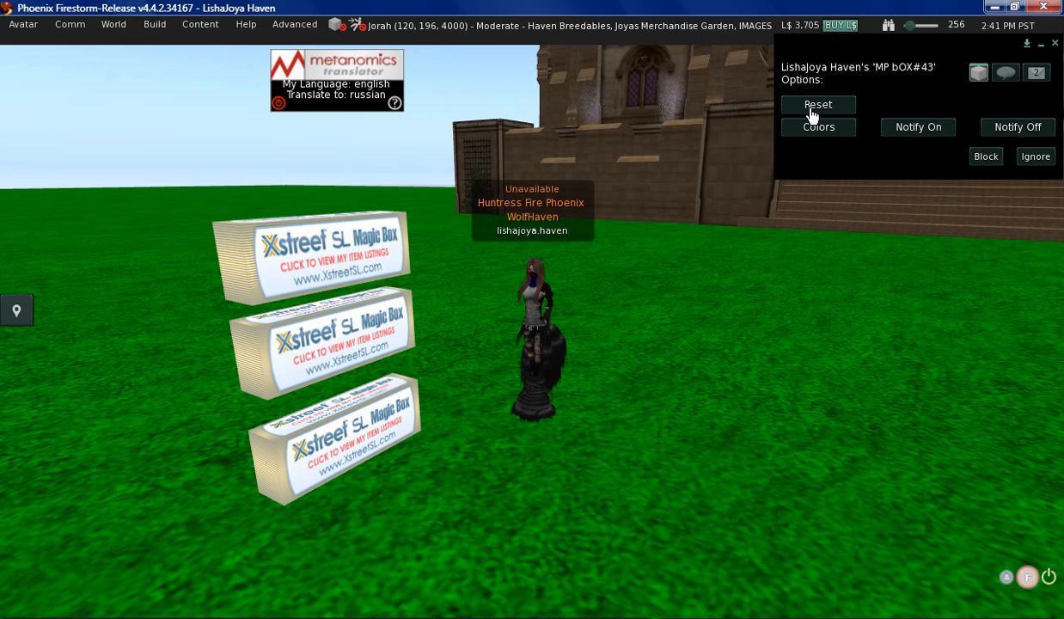
{"action": "left_click", "coordinate": [817, 106]}
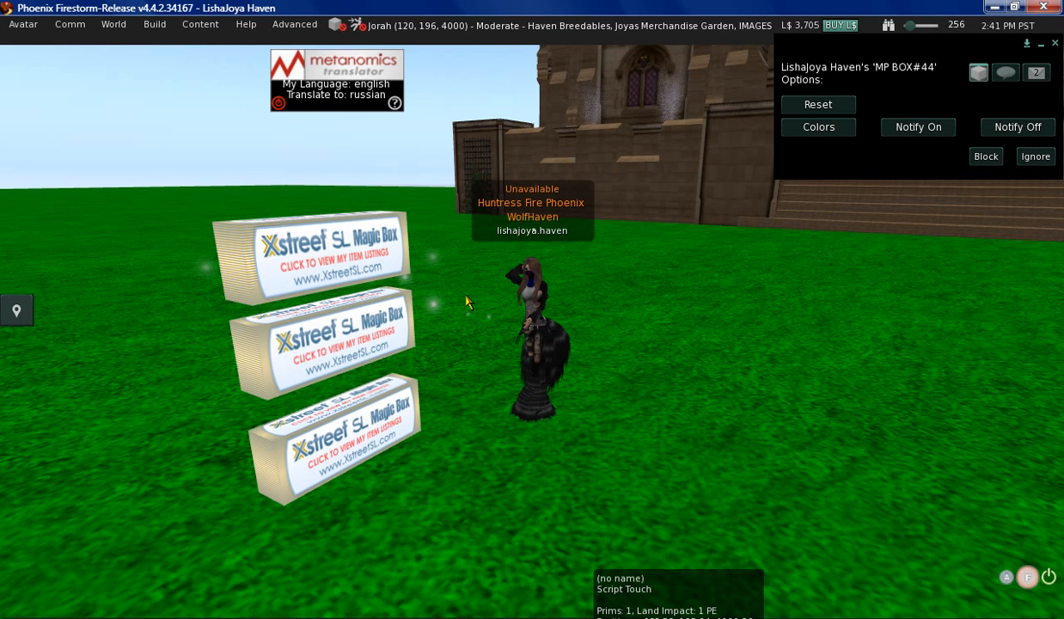
{"action": "left_click", "coordinate": [333, 440]}
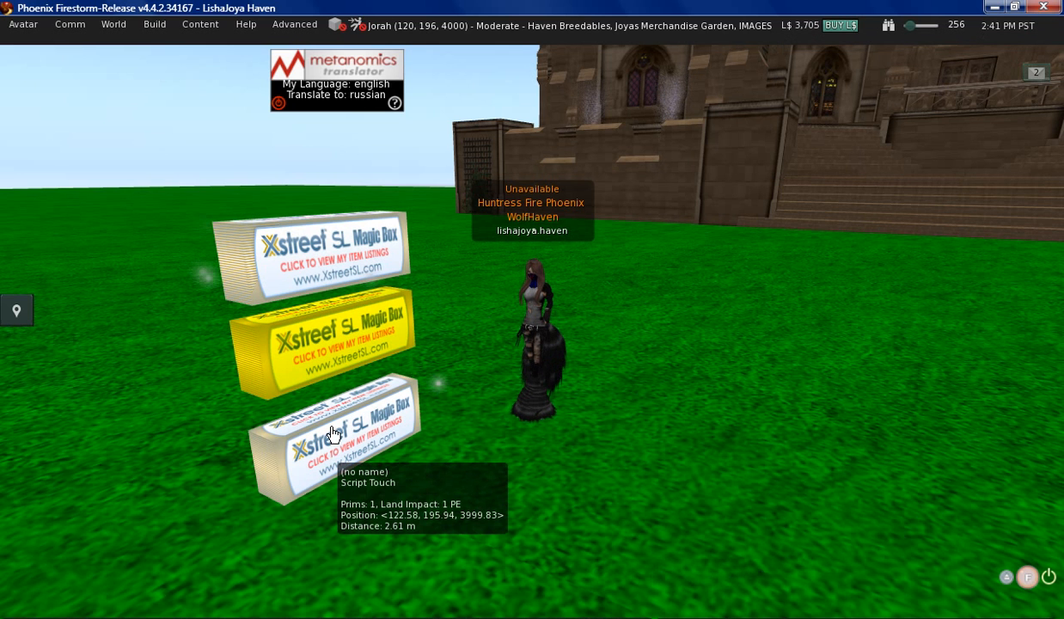
{"action": "left_click", "coordinate": [333, 434]}
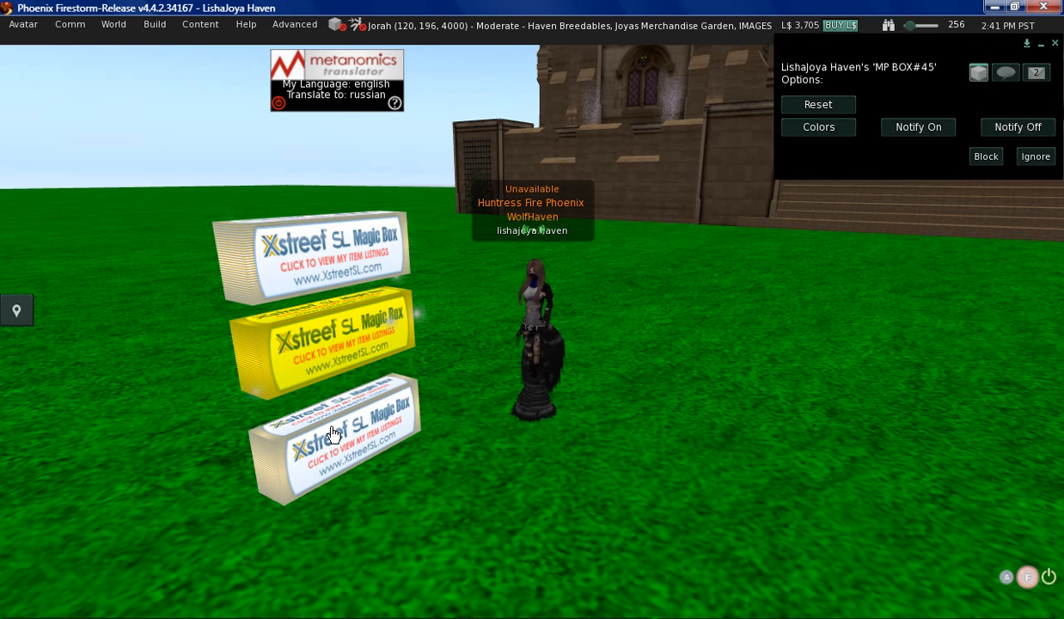
{"action": "left_click", "coordinate": [823, 109]}
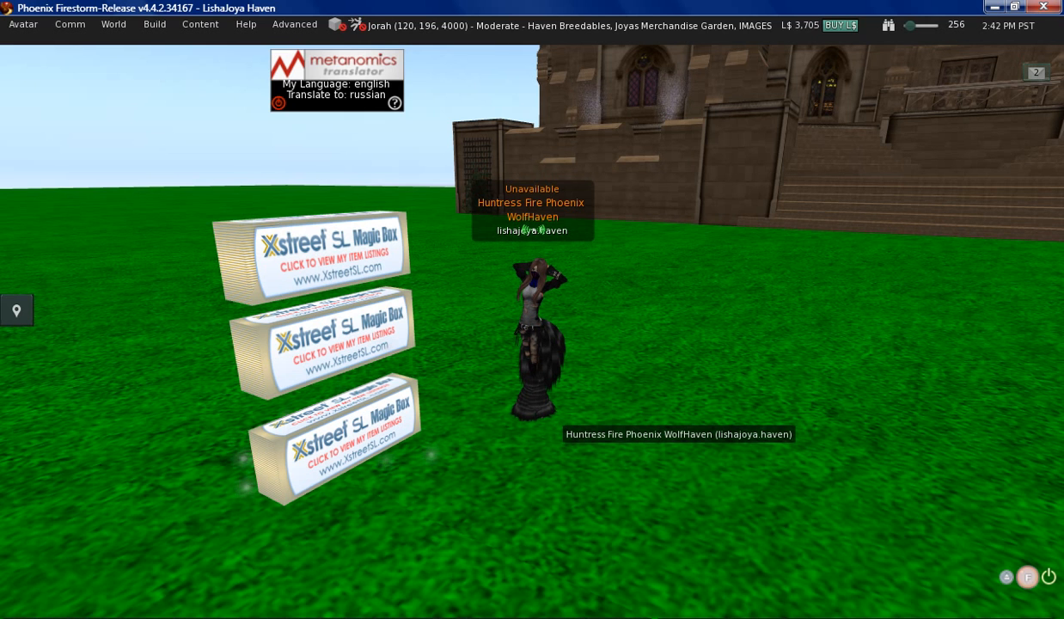
Switch back to the Marketplace listings in the browser, reload the page and sync the Marketplace with the magic boxes
{"action": "mouse_move", "coordinate": [465, 617]}
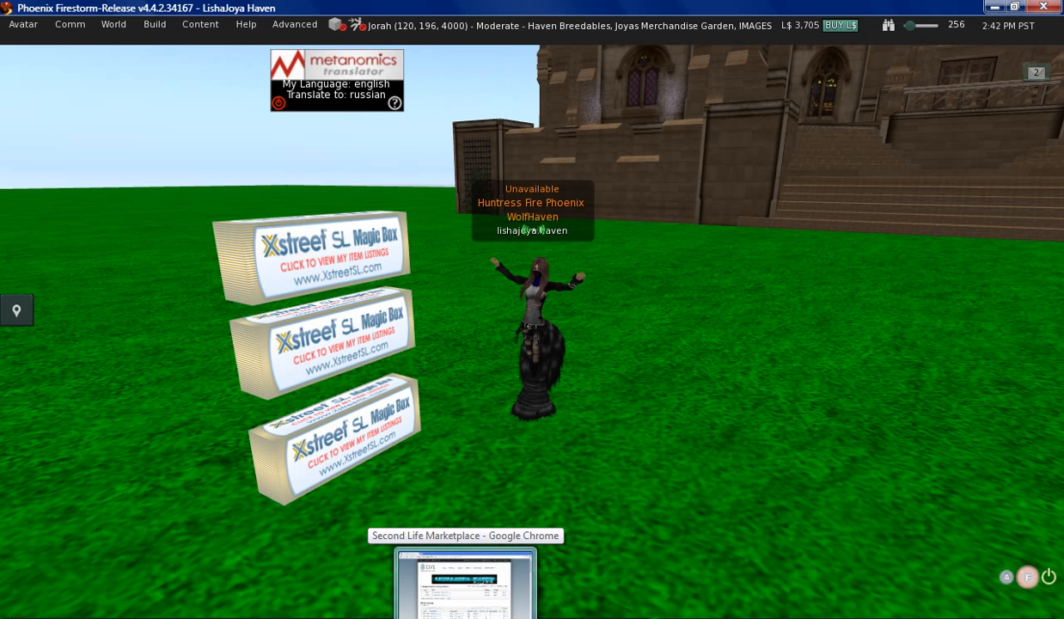
{"action": "left_click", "coordinate": [465, 584]}
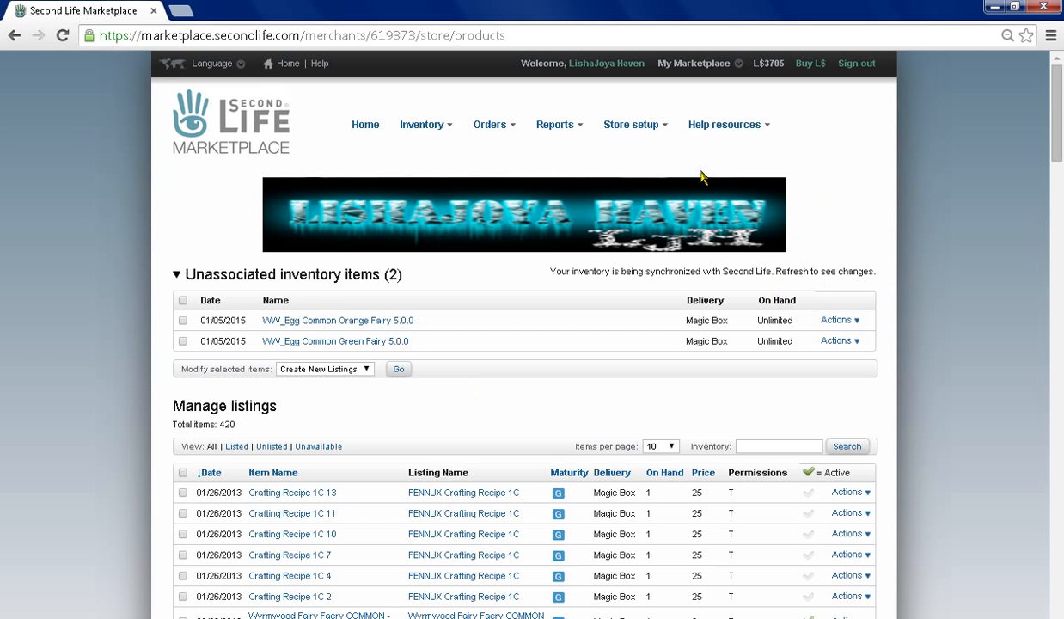
{"action": "left_click", "coordinate": [63, 36]}
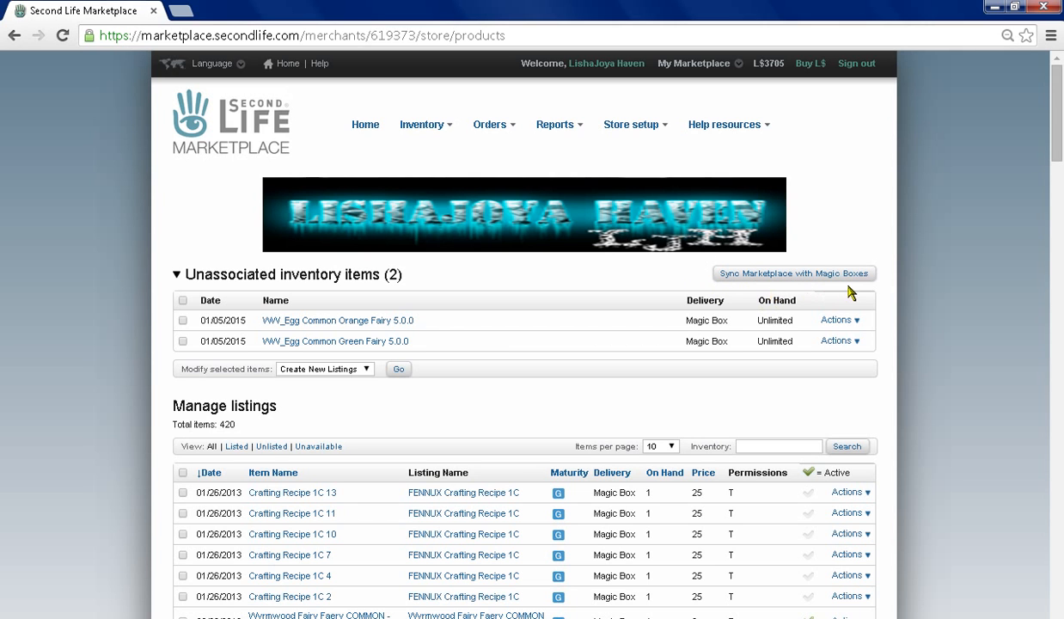
{"action": "left_click", "coordinate": [831, 275]}
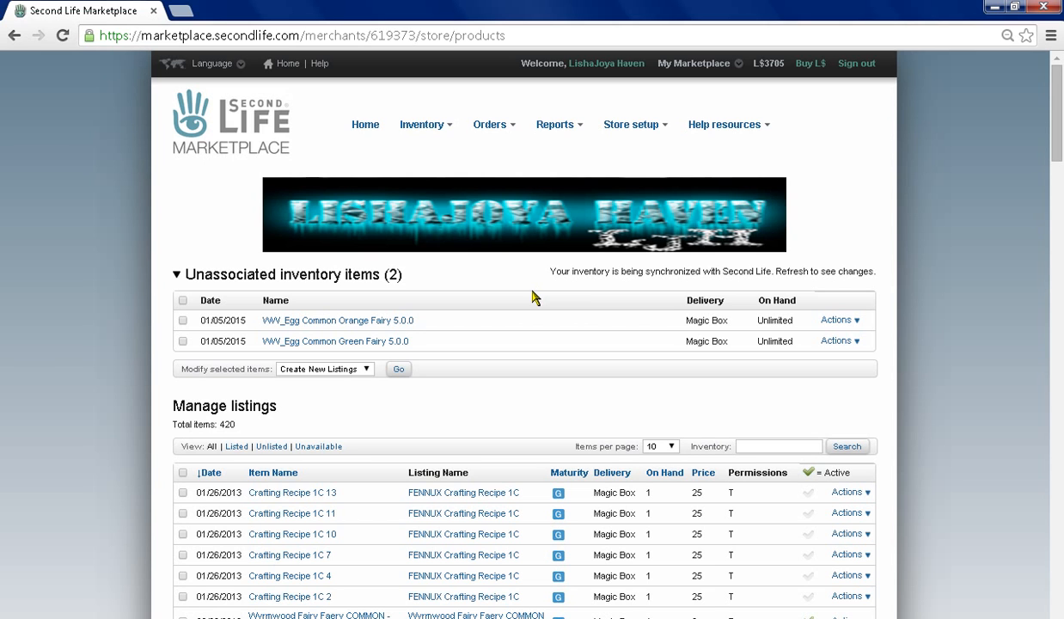
Reload the listings page and check the unassociated inventory items and the bulk options for modifying them
{"action": "left_click", "coordinate": [61, 35]}
{"action": "scroll", "coordinate": [421, 326], "scroll_direction": "down", "scroll_amount": 2}
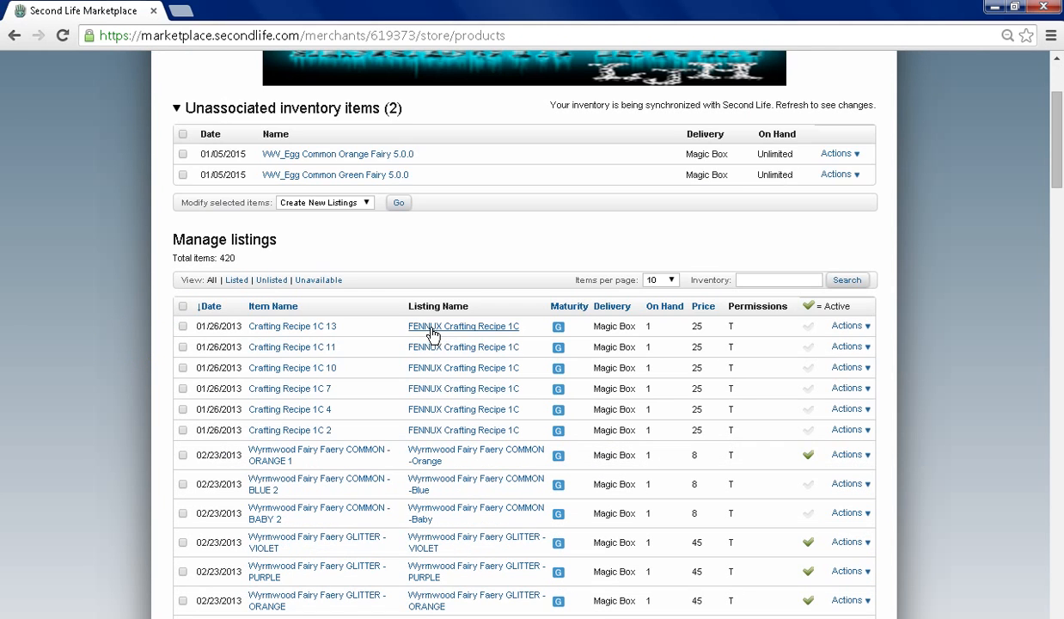
{"action": "scroll", "coordinate": [411, 318], "scroll_direction": "up", "scroll_amount": 2}
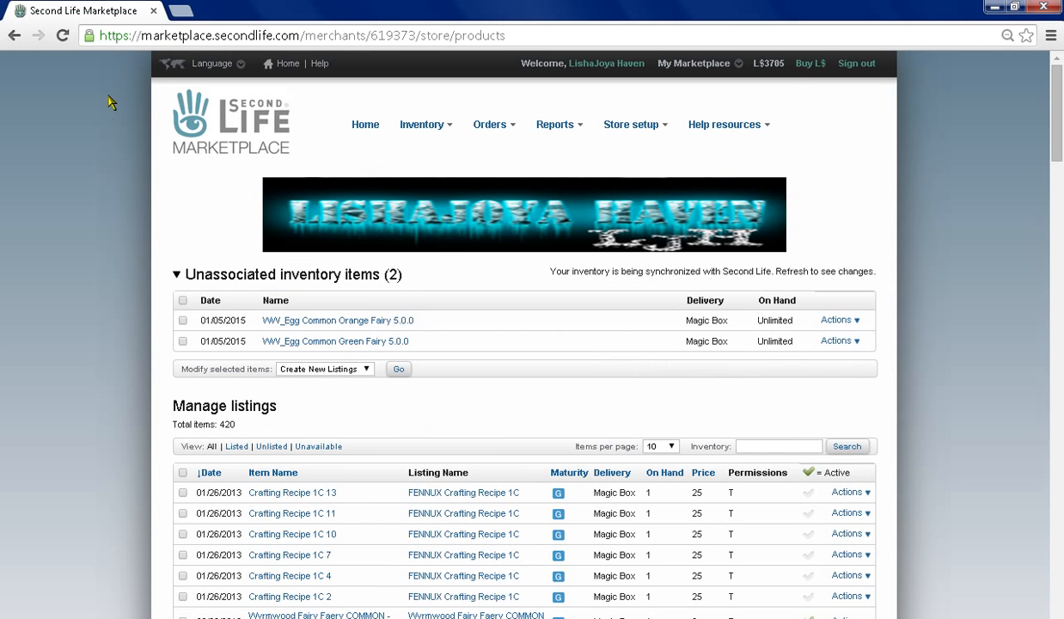
{"action": "left_click", "coordinate": [62, 35]}
{"action": "left_click", "coordinate": [360, 371]}
{"action": "left_click", "coordinate": [360, 373]}
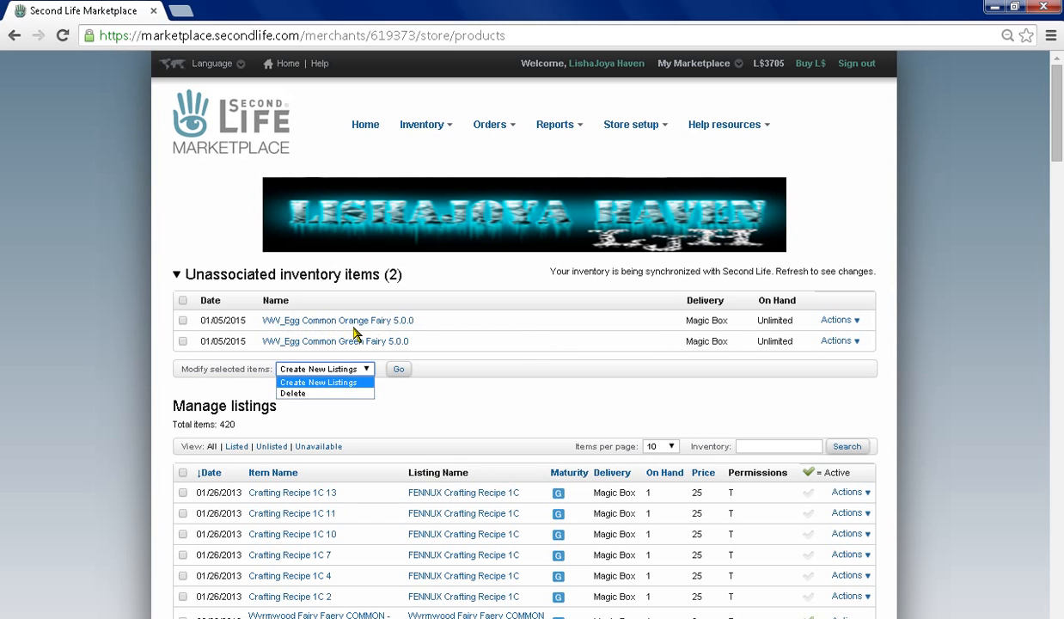
Refresh the listings page and start another sync of the Marketplace with the magic boxes
{"action": "left_click", "coordinate": [62, 35]}
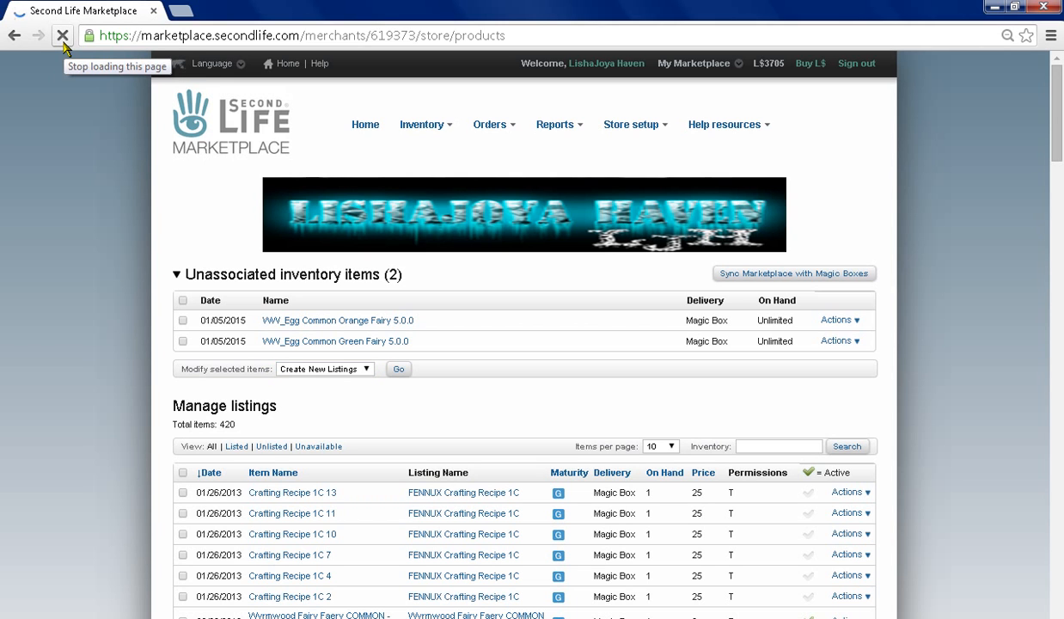
{"action": "left_click", "coordinate": [727, 274]}
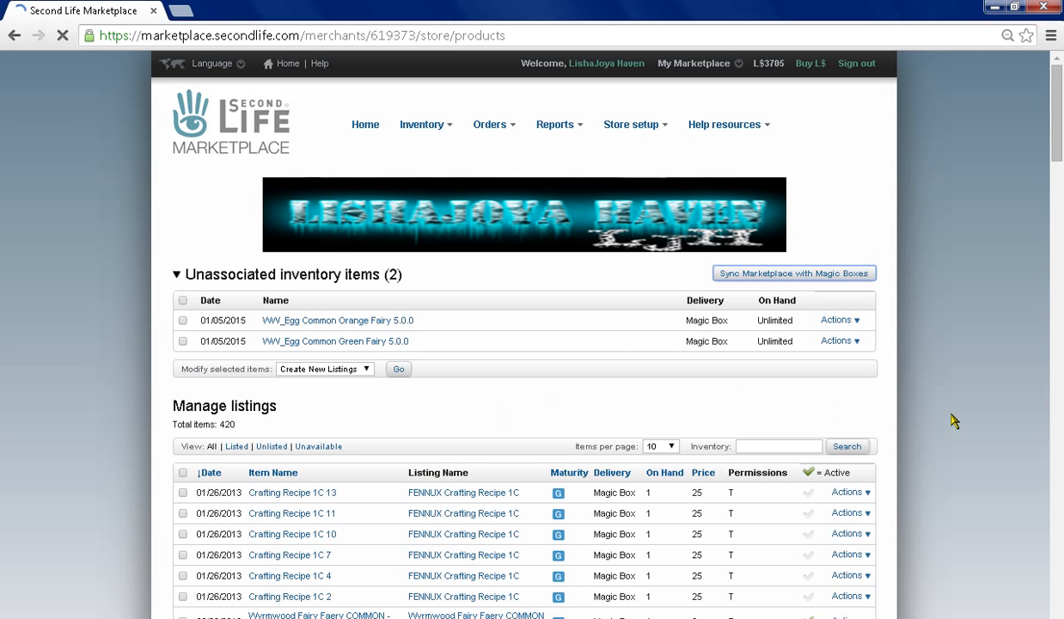
{"action": "left_click", "coordinate": [793, 273]}
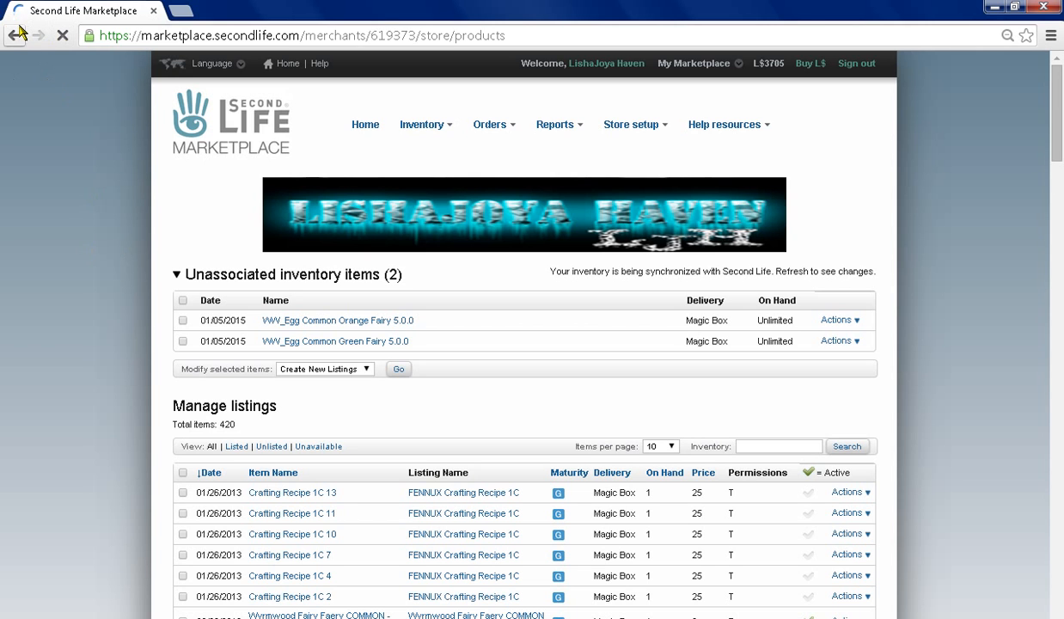
Reload the page during the sync and check the unassociated inventory items for the newly added eggs
{"action": "left_click", "coordinate": [60, 36]}
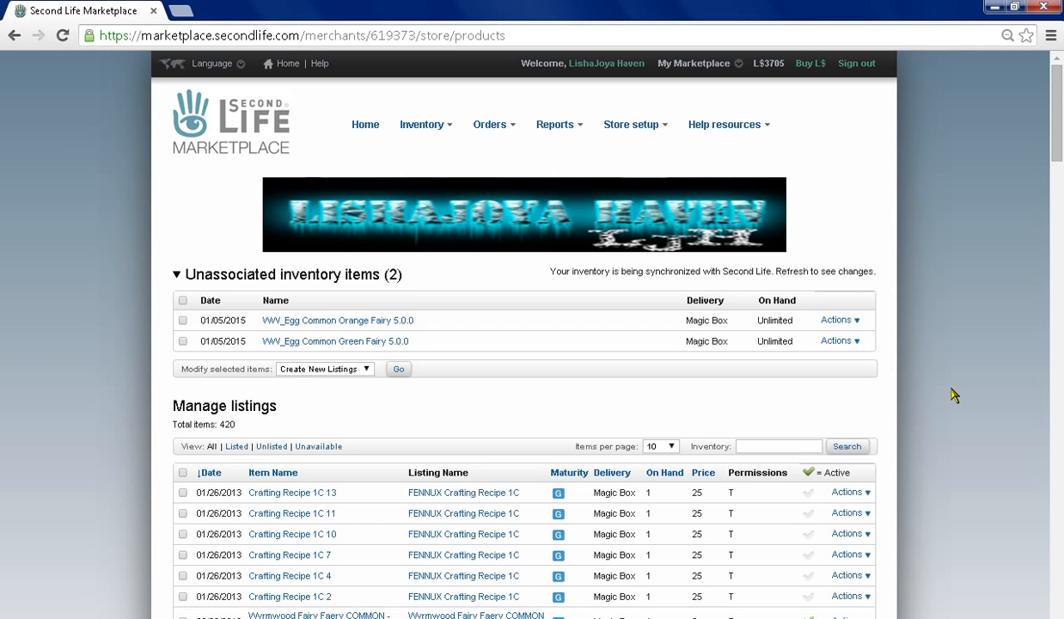
{"action": "left_click", "coordinate": [62, 36]}
{"action": "scroll", "coordinate": [451, 395], "scroll_direction": "down", "scroll_amount": 1}
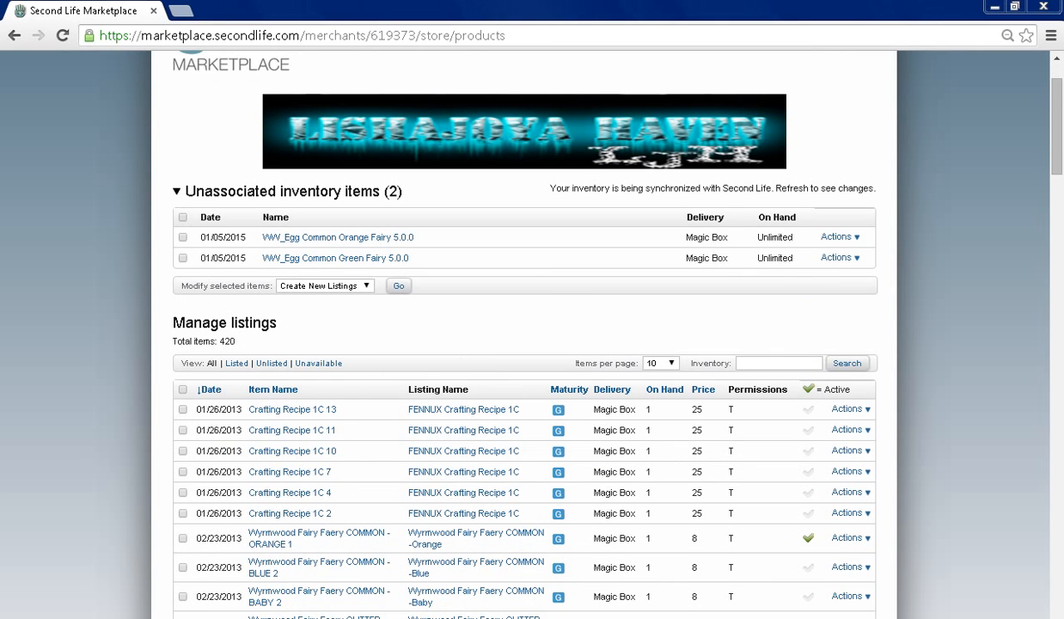
Switch to the Firestorm viewer, edit the uppermost magic box and raise it vertically well above the other two
{"action": "left_click", "coordinate": [599, 616]}
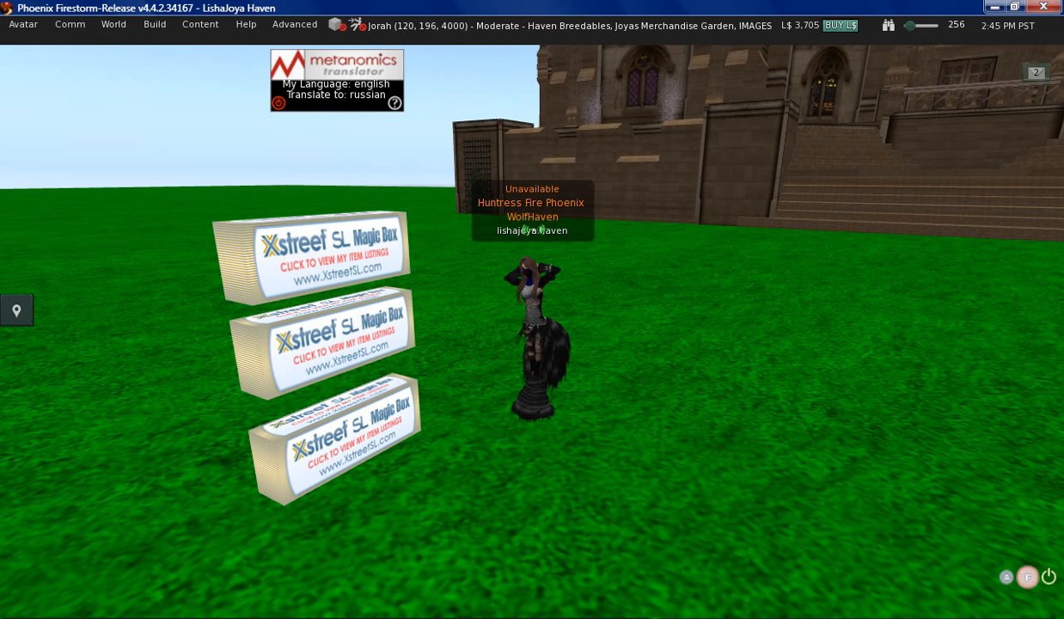
{"action": "right_click", "coordinate": [345, 271]}
{"action": "left_click", "coordinate": [386, 316]}
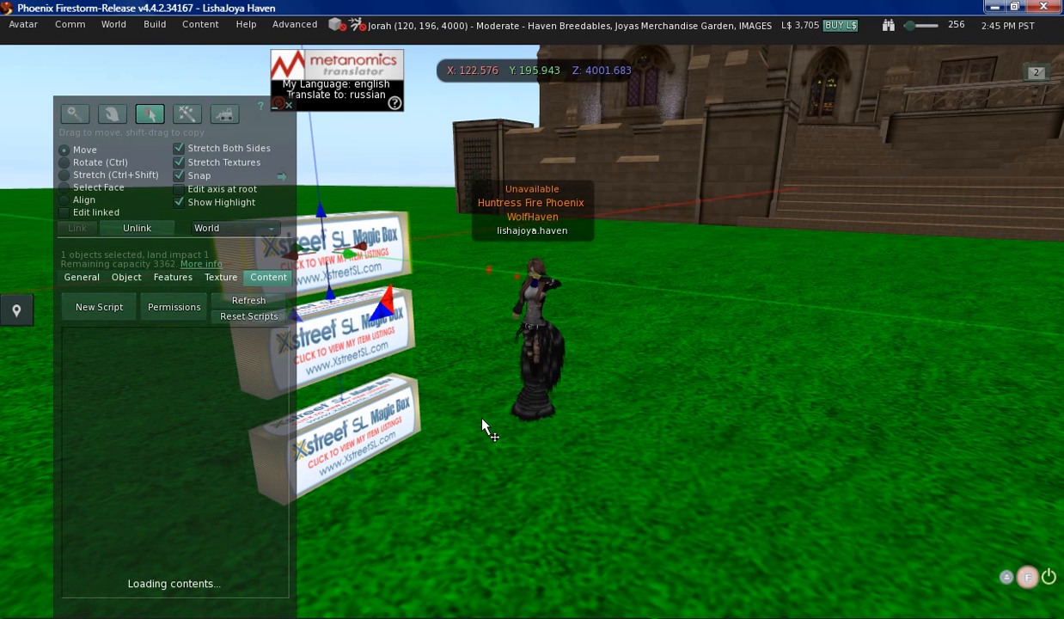
{"action": "scroll", "coordinate": [433, 280], "scroll_direction": "down", "scroll_amount": 5}
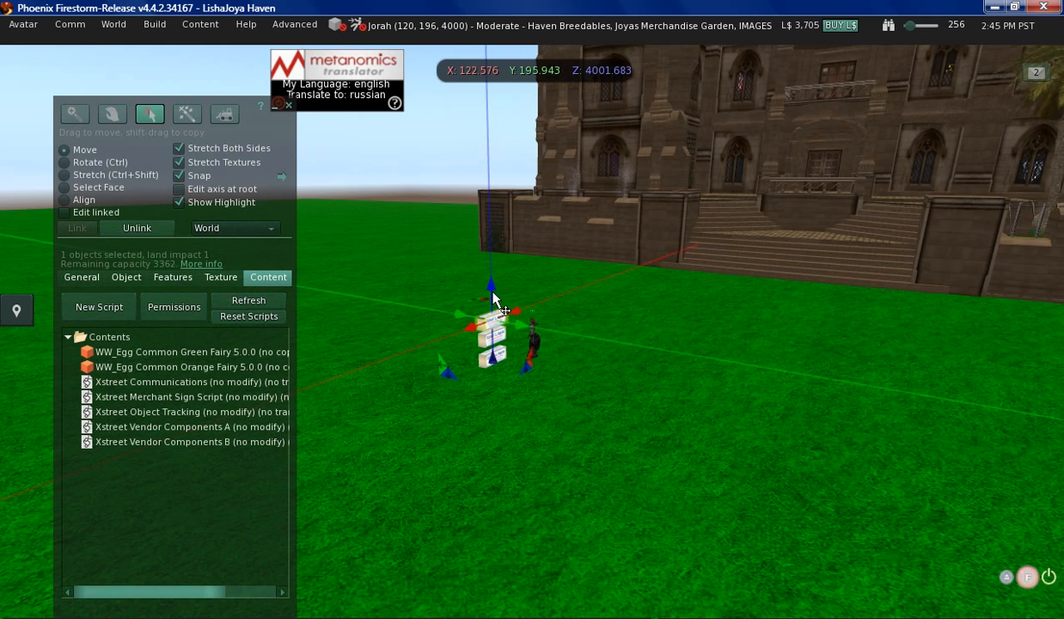
{"action": "left_click_drag", "start_coordinate": [500, 175], "coordinate": [482, 269]}
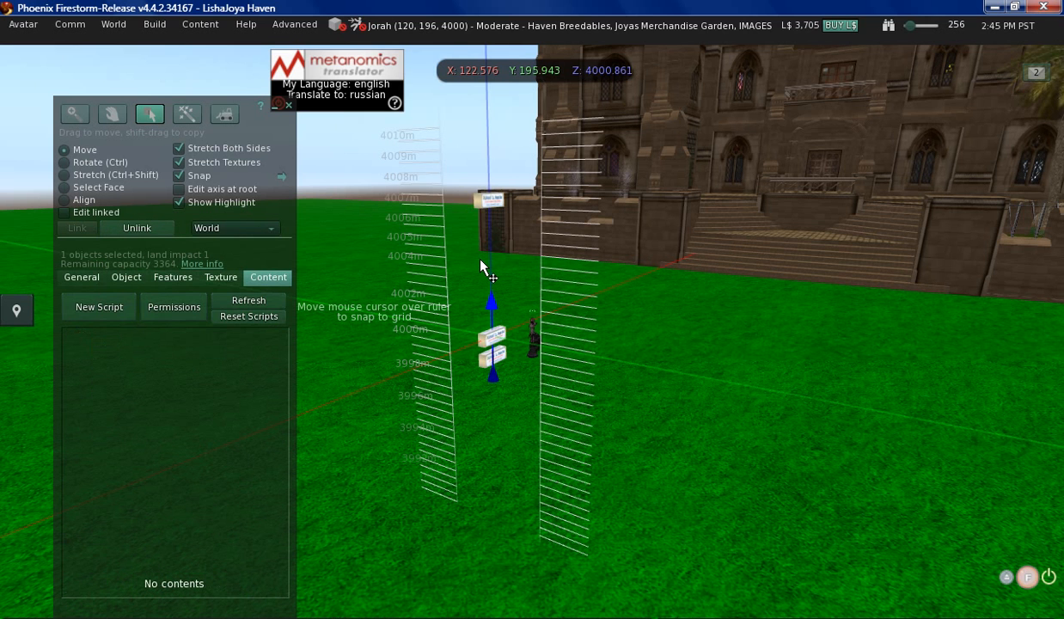
Raise the middle magic box to a Z height of about 4003.5 m and finish editing the objects
{"action": "left_click_drag", "start_coordinate": [480, 260], "coordinate": [486, 418]}
{"action": "left_click_drag", "start_coordinate": [487, 375], "coordinate": [486, 375]}
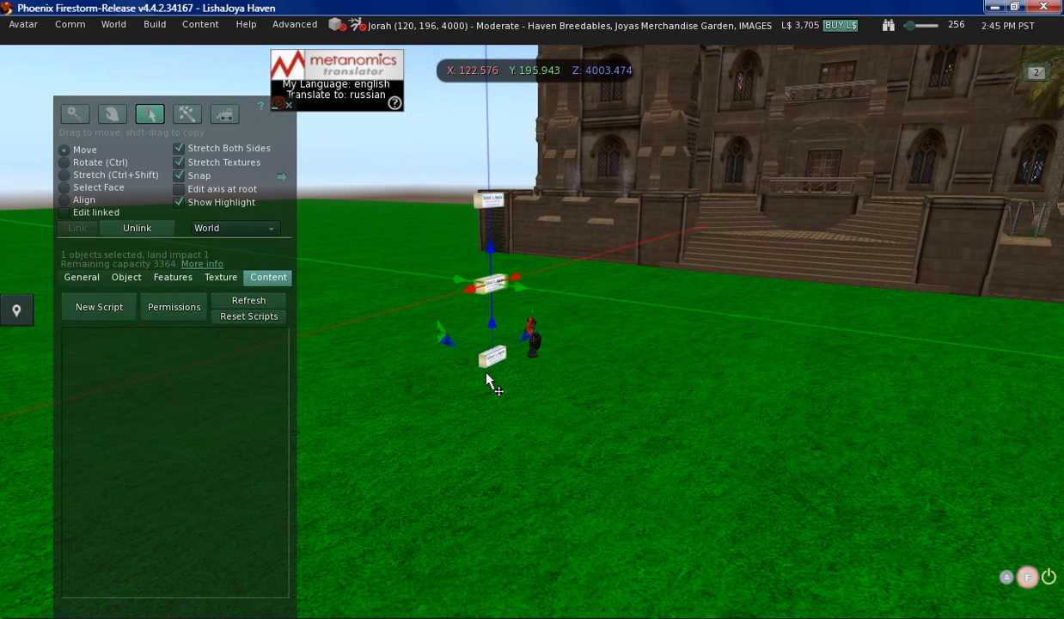
{"action": "scroll", "coordinate": [486, 375], "scroll_direction": "up", "scroll_amount": 5}
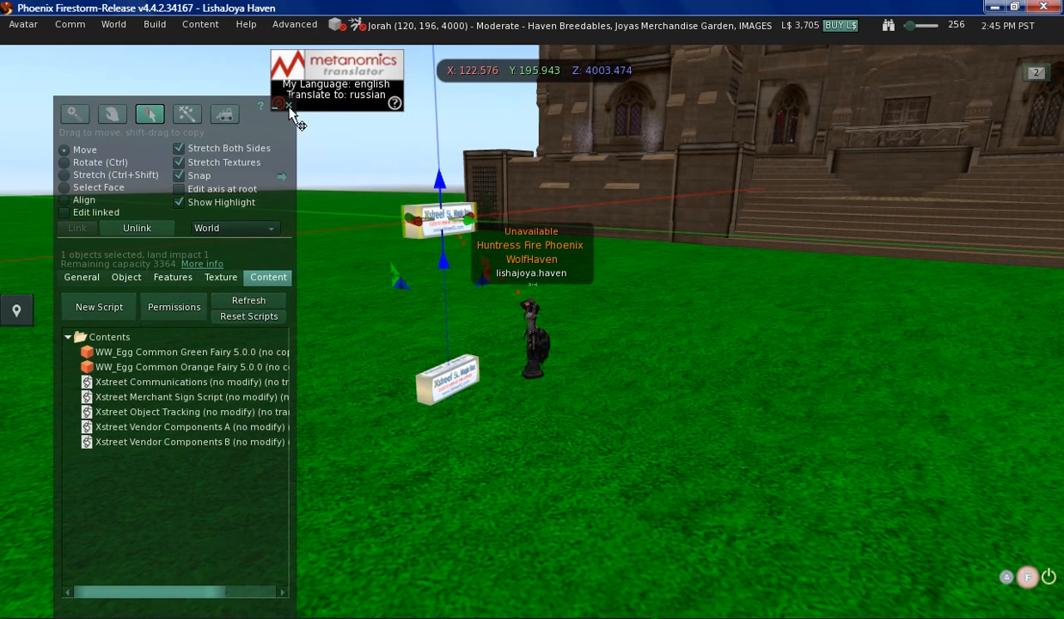
{"action": "left_click", "coordinate": [286, 107]}
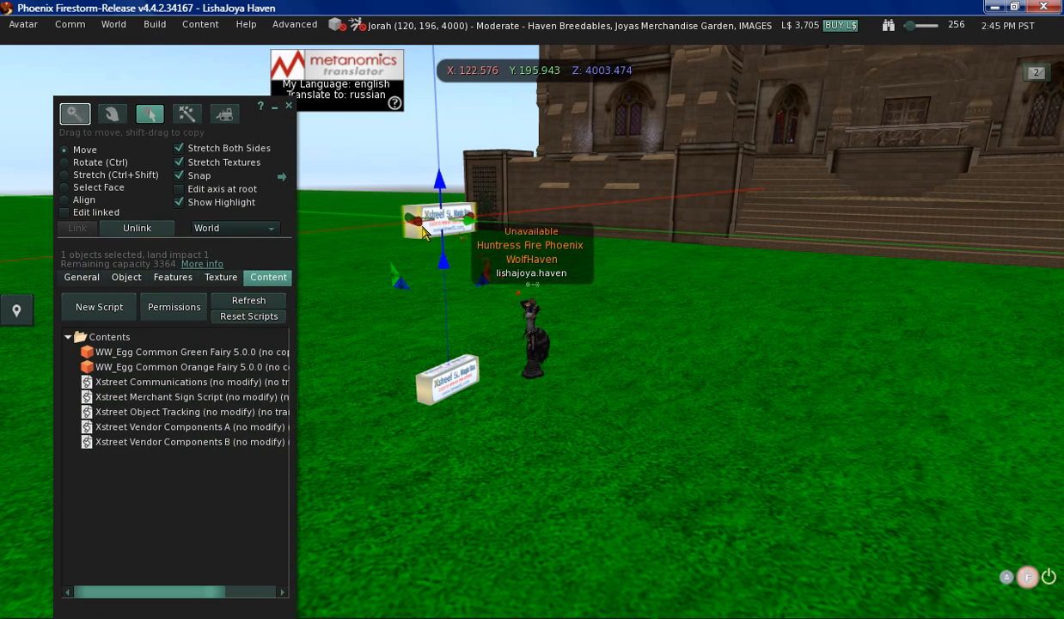
{"action": "key", "text": "Escape"}
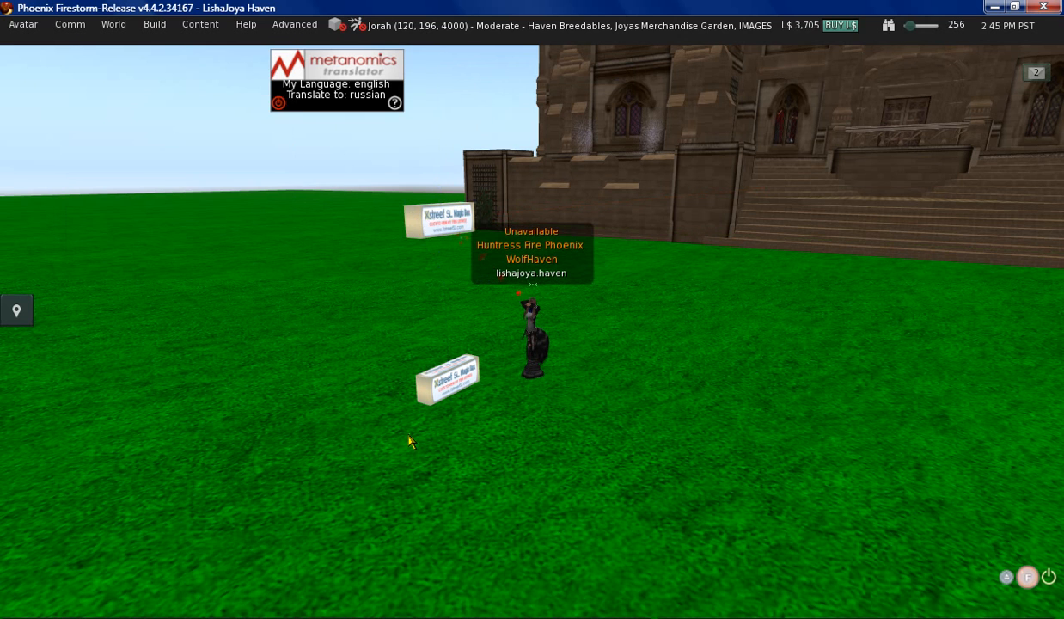
Reset the spaced-out magic boxes in turn: MP BOX#45 at the bottom, MP BOX#44 in the middle and the uppermost one
{"action": "left_click", "coordinate": [438, 378]}
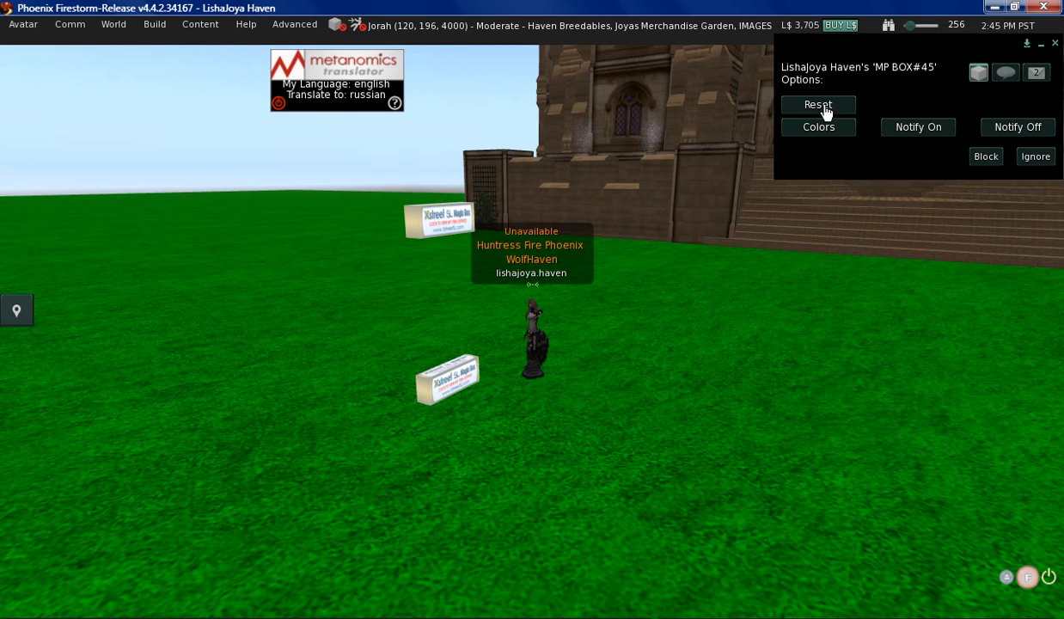
{"action": "left_click", "coordinate": [818, 105]}
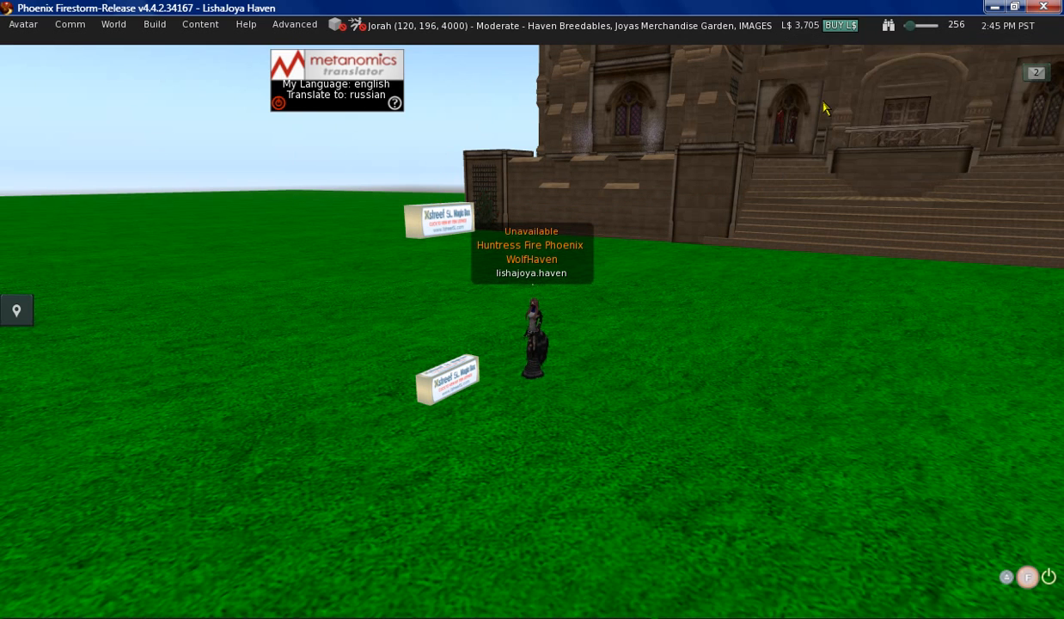
{"action": "left_click", "coordinate": [427, 218]}
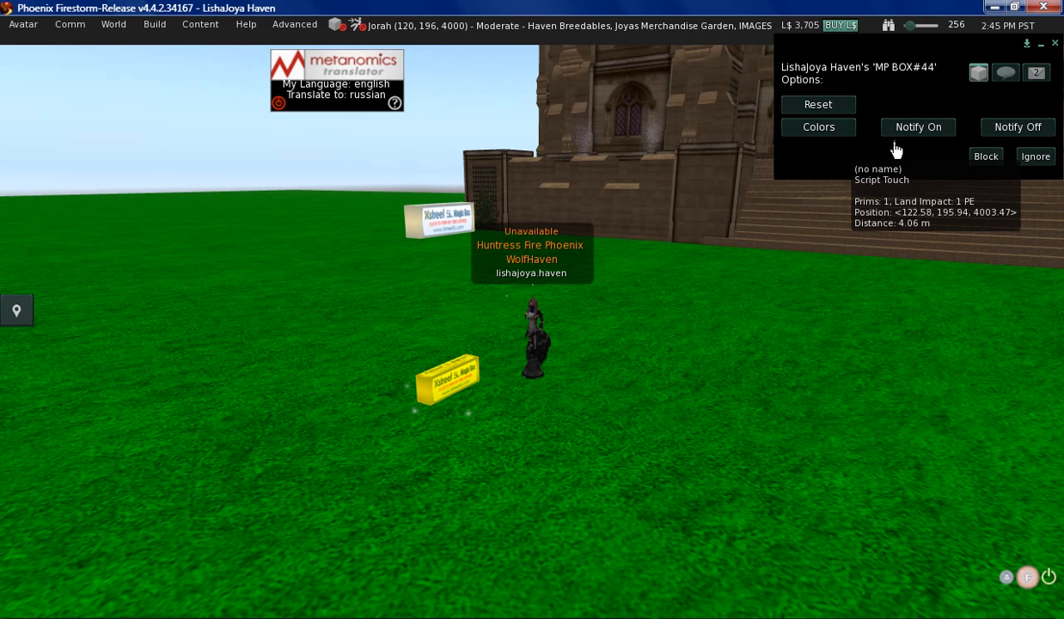
{"action": "left_click", "coordinate": [818, 109]}
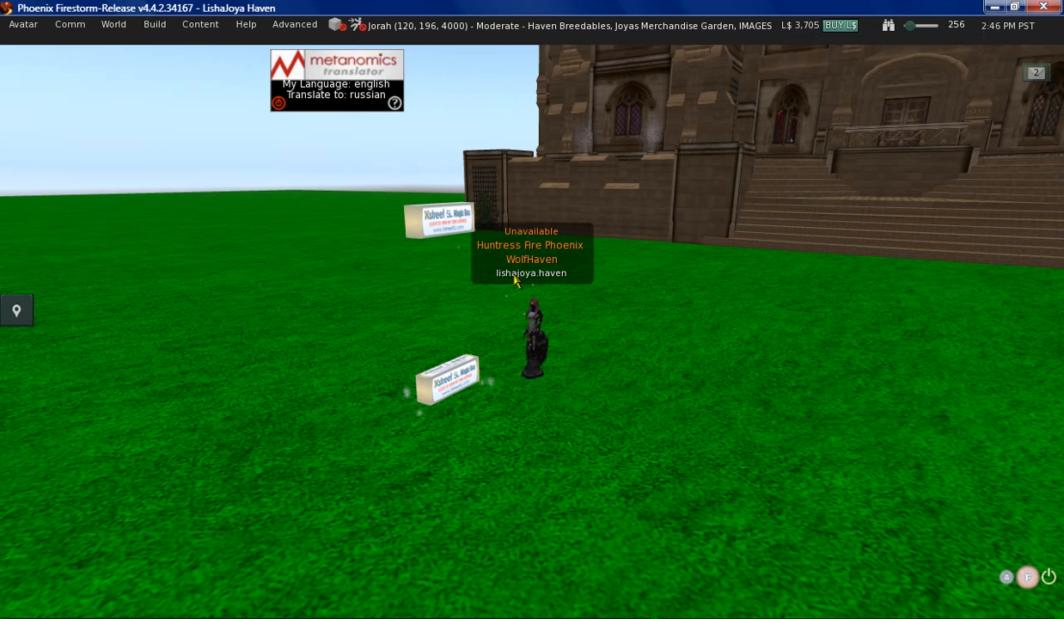
{"action": "scroll", "coordinate": [484, 247], "scroll_direction": "down", "scroll_amount": 4}
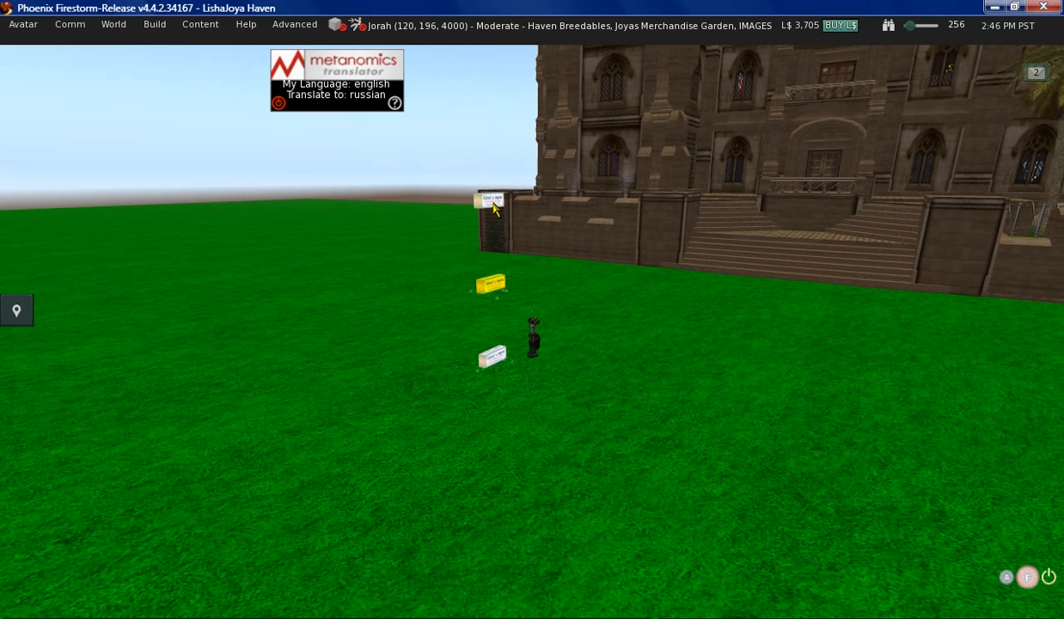
{"action": "left_click", "coordinate": [493, 205]}
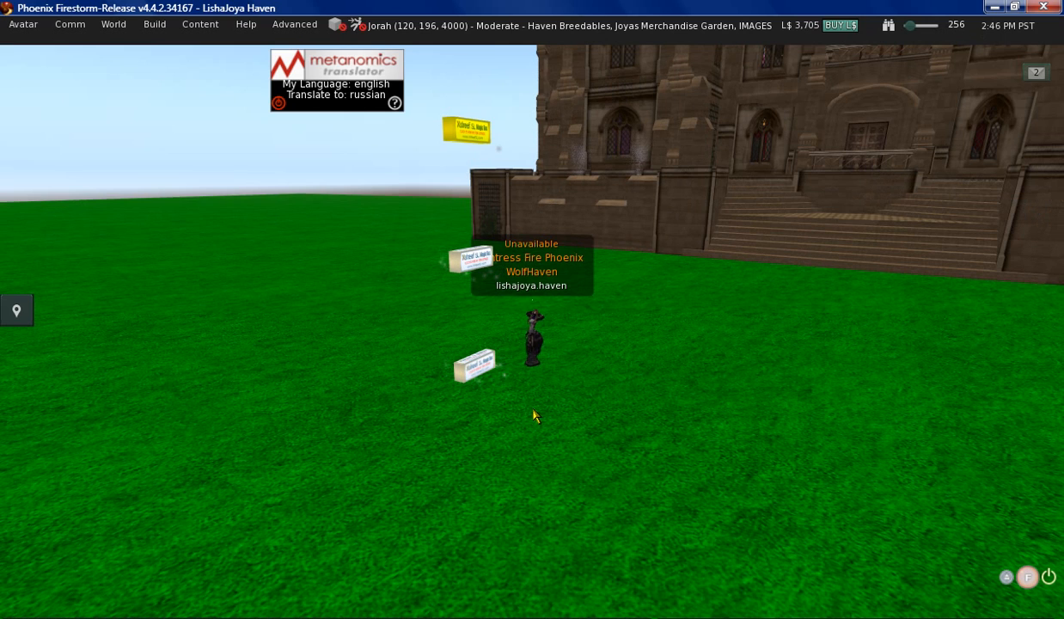
{"action": "scroll", "coordinate": [536, 413], "scroll_direction": "up", "scroll_amount": 3}
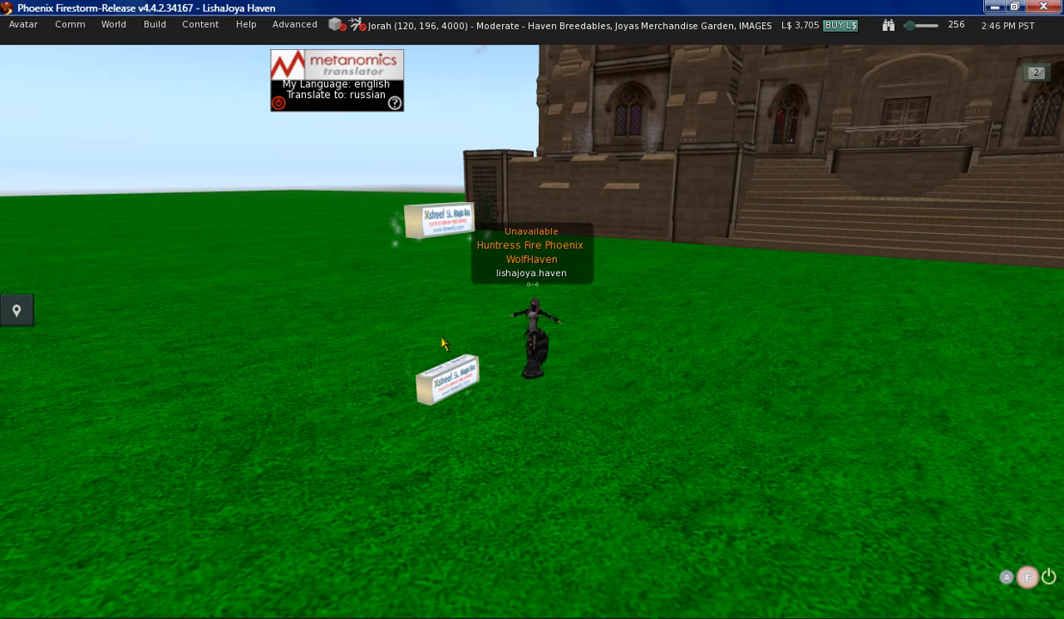
{"action": "scroll", "coordinate": [442, 365], "scroll_direction": "down", "scroll_amount": 3}
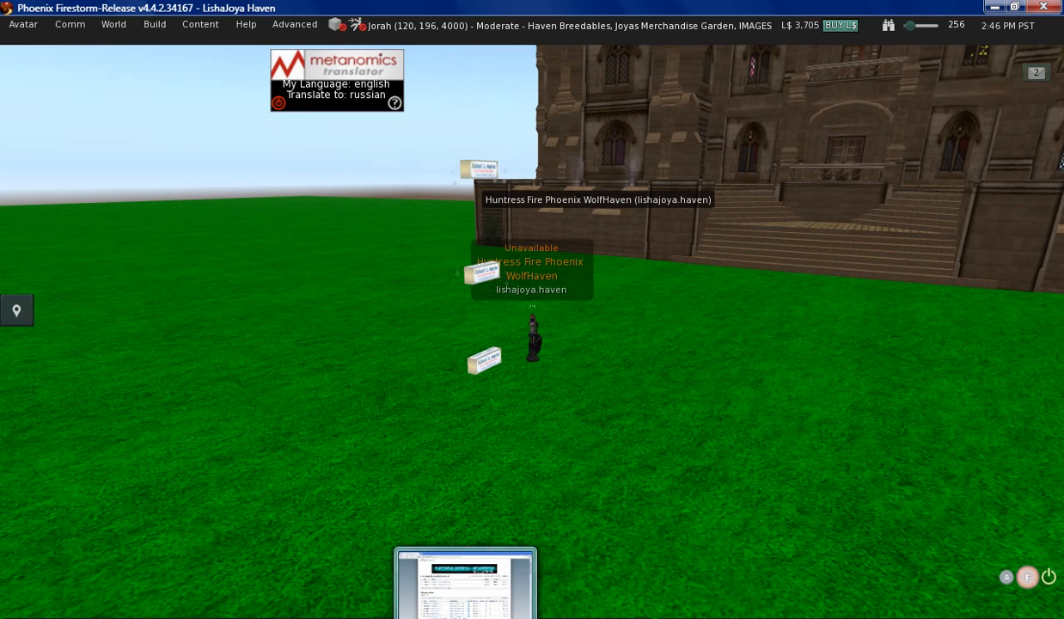
Switch to the Marketplace browser window, reload the product page repeatedly and check the unassociated inventory items for the eggs
{"action": "left_click", "coordinate": [465, 615]}
{"action": "left_click", "coordinate": [62, 36]}
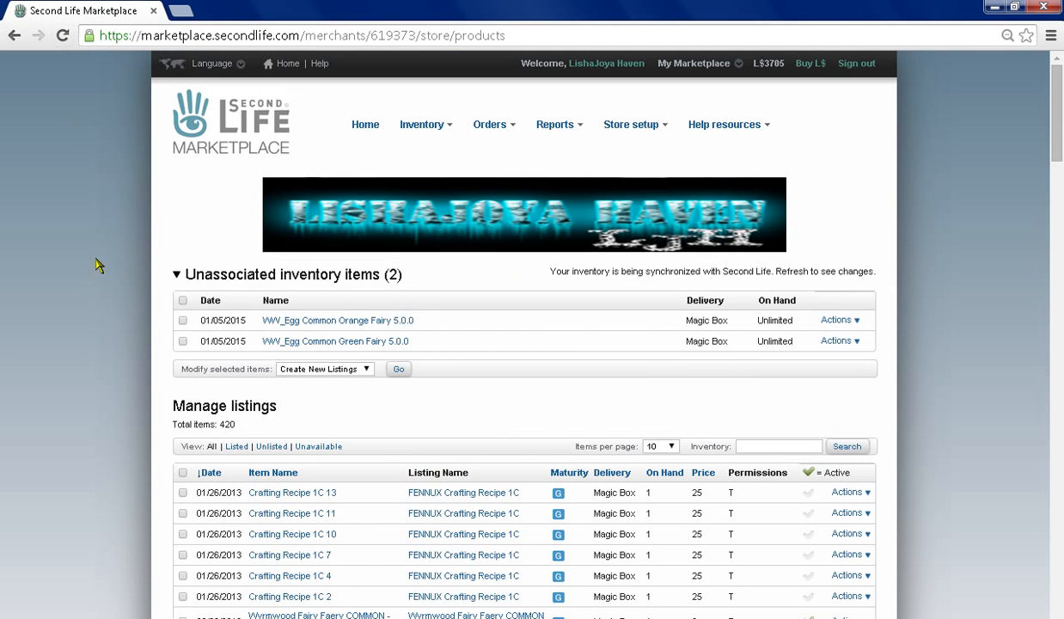
{"action": "left_click", "coordinate": [62, 36]}
{"action": "left_click", "coordinate": [62, 40]}
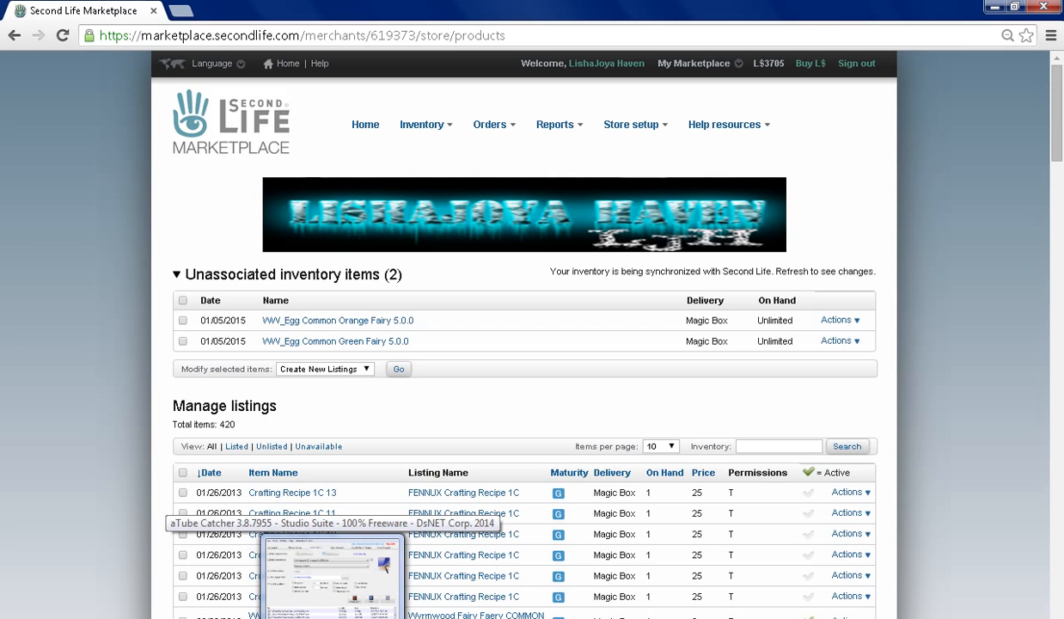
{"action": "left_click", "coordinate": [62, 35]}
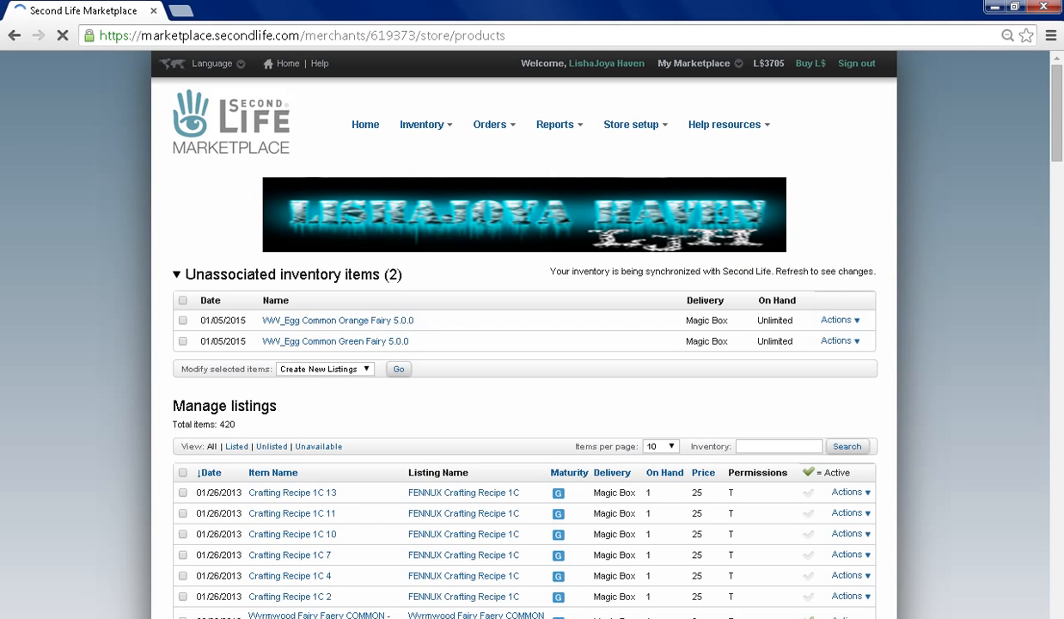
{"action": "mouse_move", "coordinate": [598, 617]}
{"action": "scroll", "coordinate": [269, 301], "scroll_direction": "down", "scroll_amount": 1}
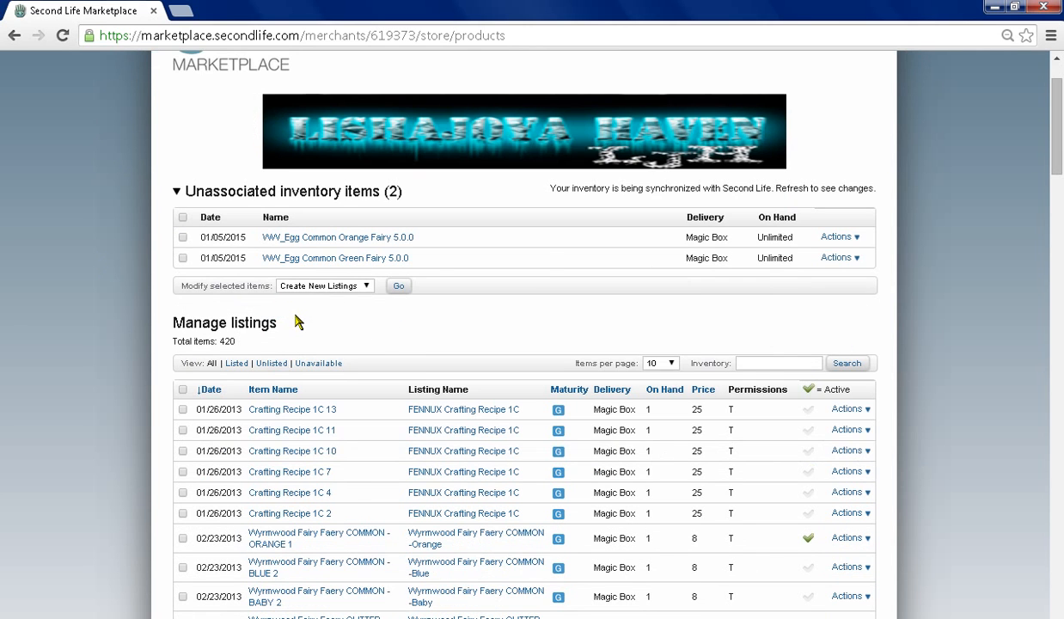
{"action": "scroll", "coordinate": [286, 314], "scroll_direction": "up", "scroll_amount": 1}
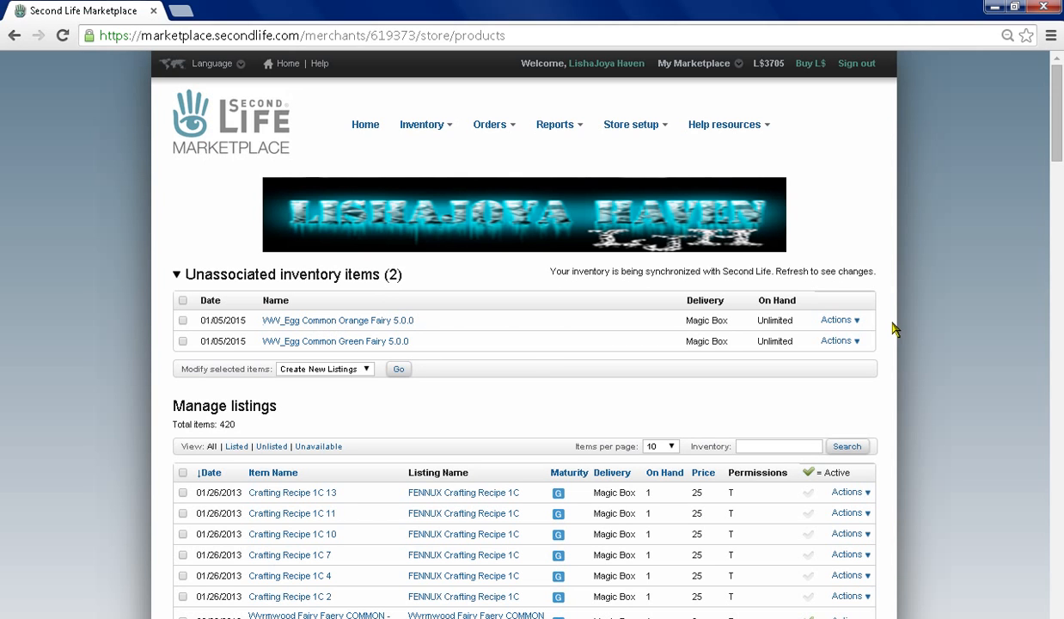
Create a new listing for the unassociated item WW_Egg Common Orange Fairy 5.0.0
{"action": "left_click", "coordinate": [849, 325]}
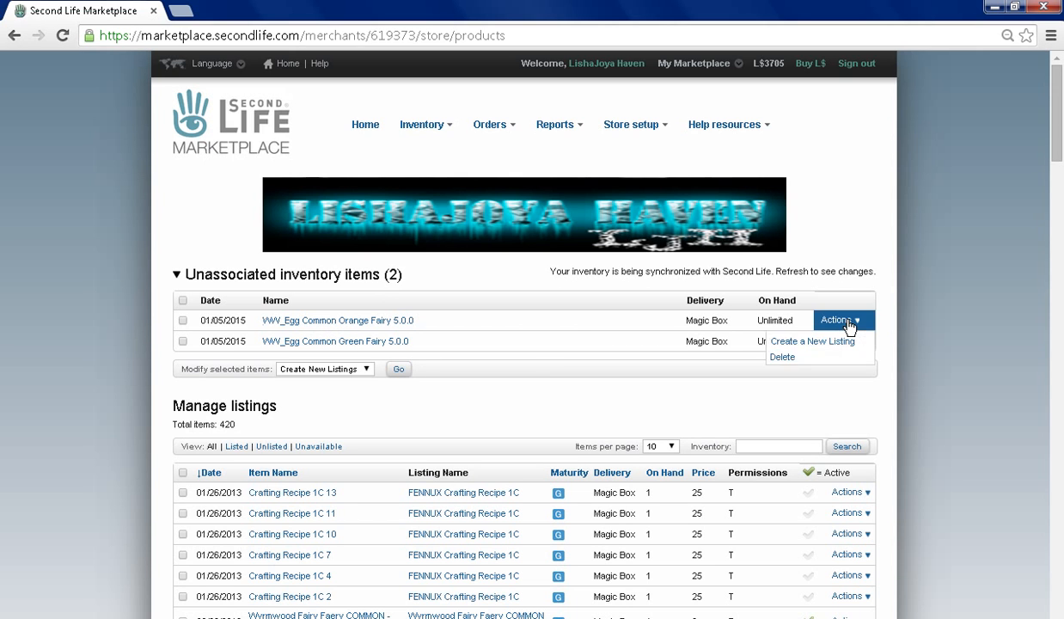
{"action": "left_click", "coordinate": [777, 342]}
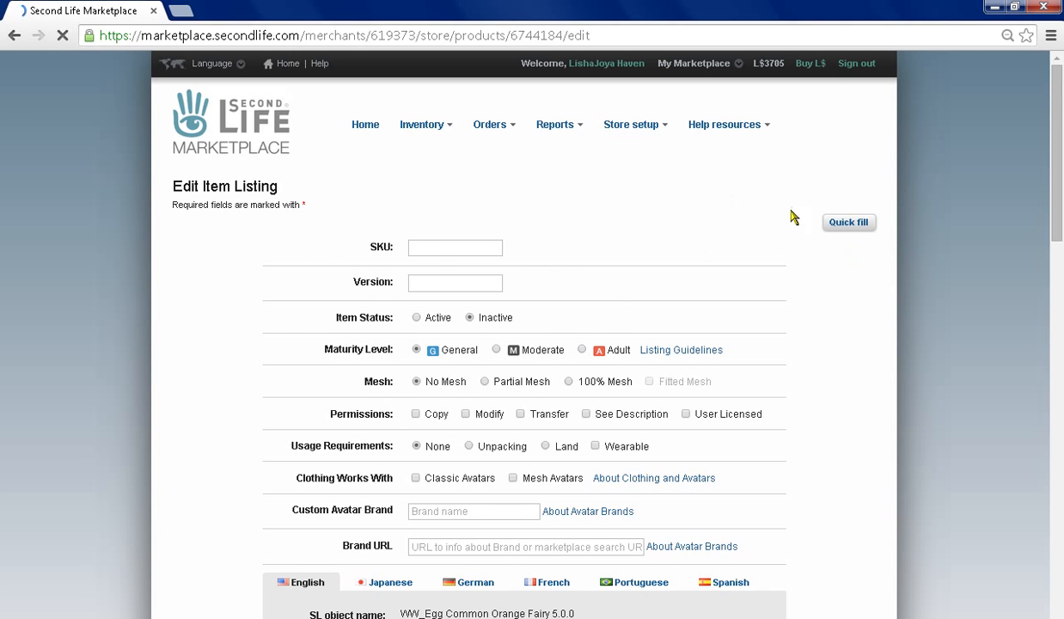
{"action": "scroll", "coordinate": [824, 194], "scroll_direction": "down", "scroll_amount": 2}
{"action": "scroll", "coordinate": [859, 146], "scroll_direction": "up", "scroll_amount": 2}
Quick fill the listing by searching for "orange" and copying from the product Wyrmwood Fairy Faery COMMON -Orange
{"action": "left_click", "coordinate": [841, 224]}
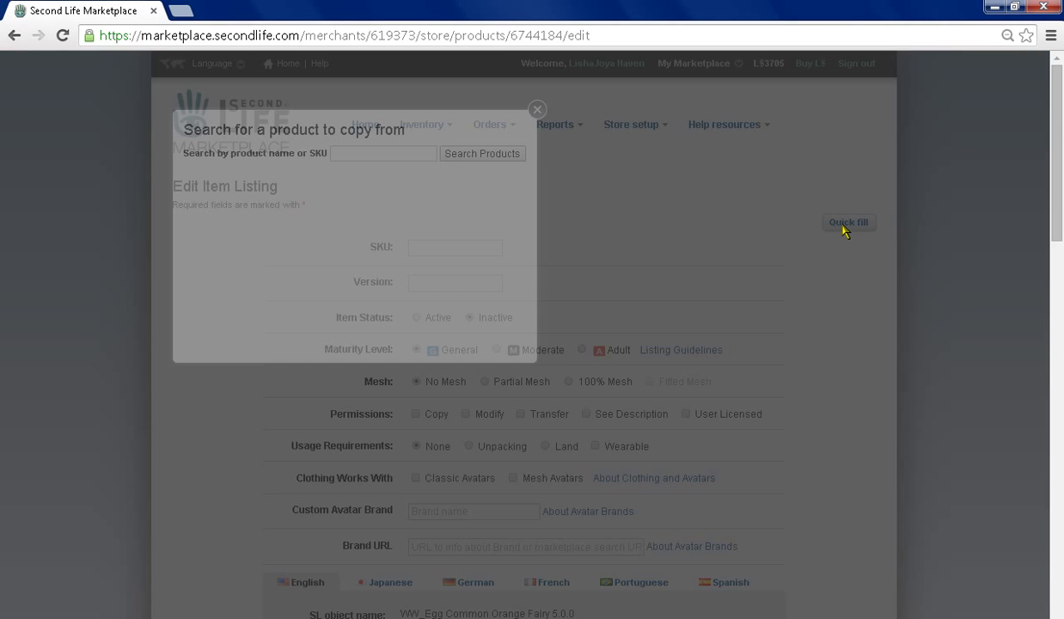
{"action": "left_click", "coordinate": [394, 155]}
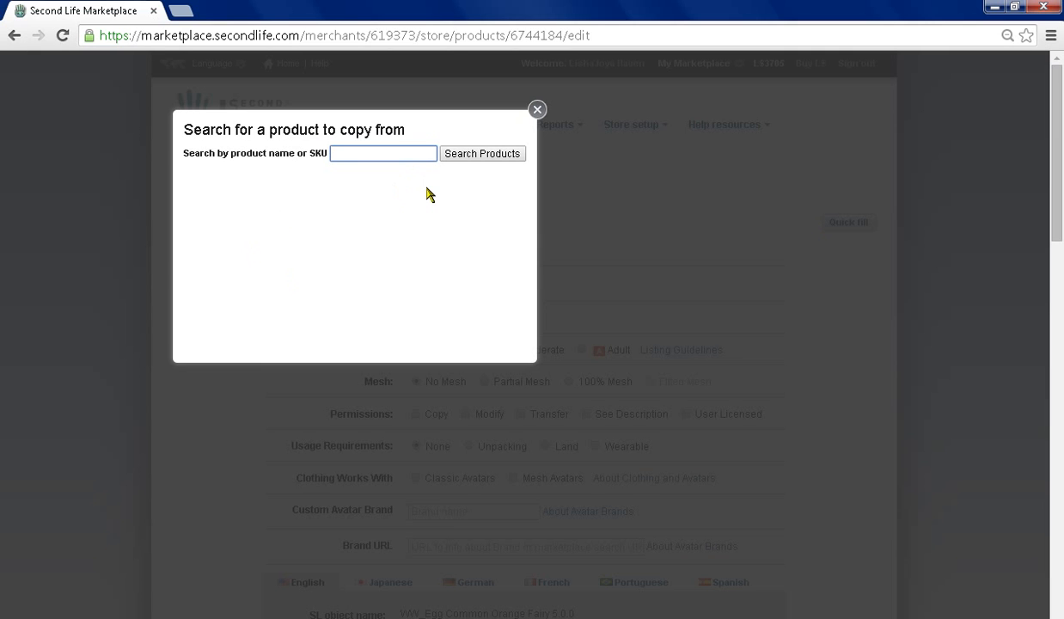
{"action": "type", "text": "orange"}
{"action": "key", "text": "Return"}
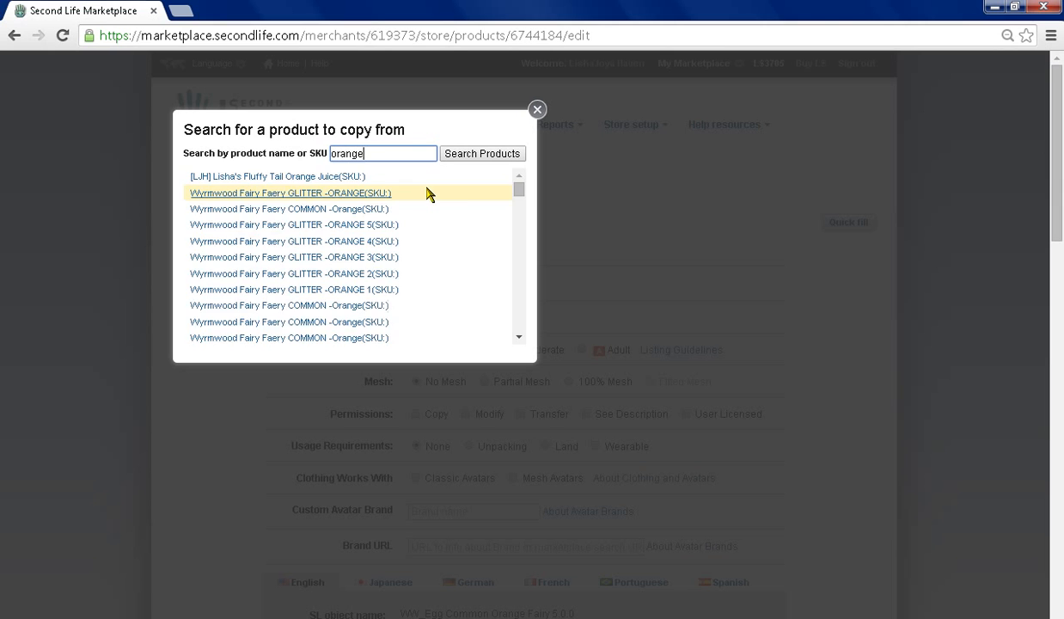
{"action": "left_click", "coordinate": [296, 213]}
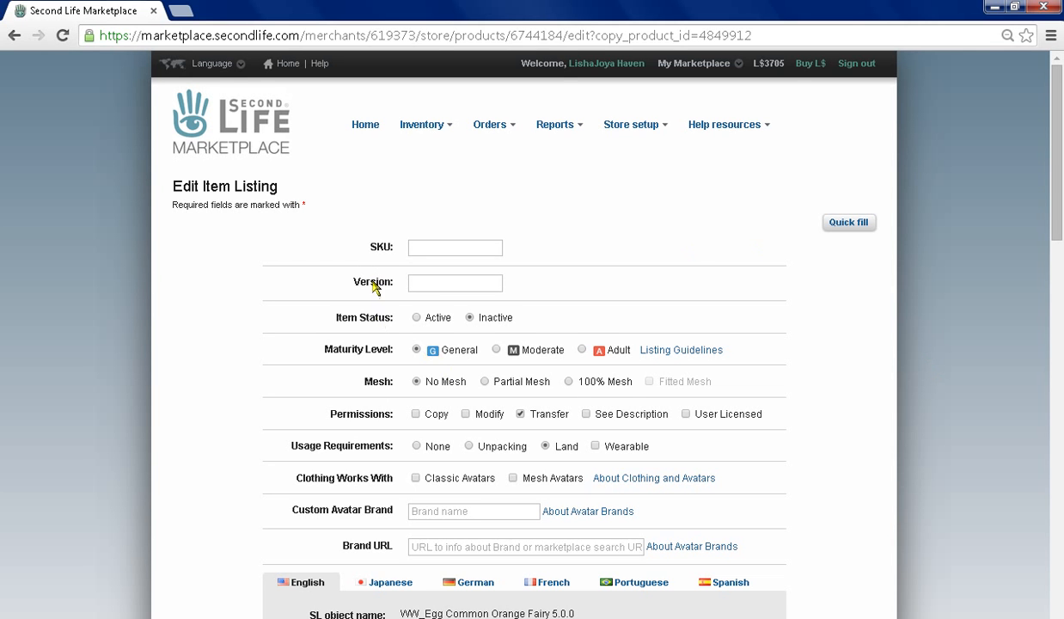
Enter "5.0.0." as the version of the orange fairy egg listing
{"action": "left_click", "coordinate": [468, 281]}
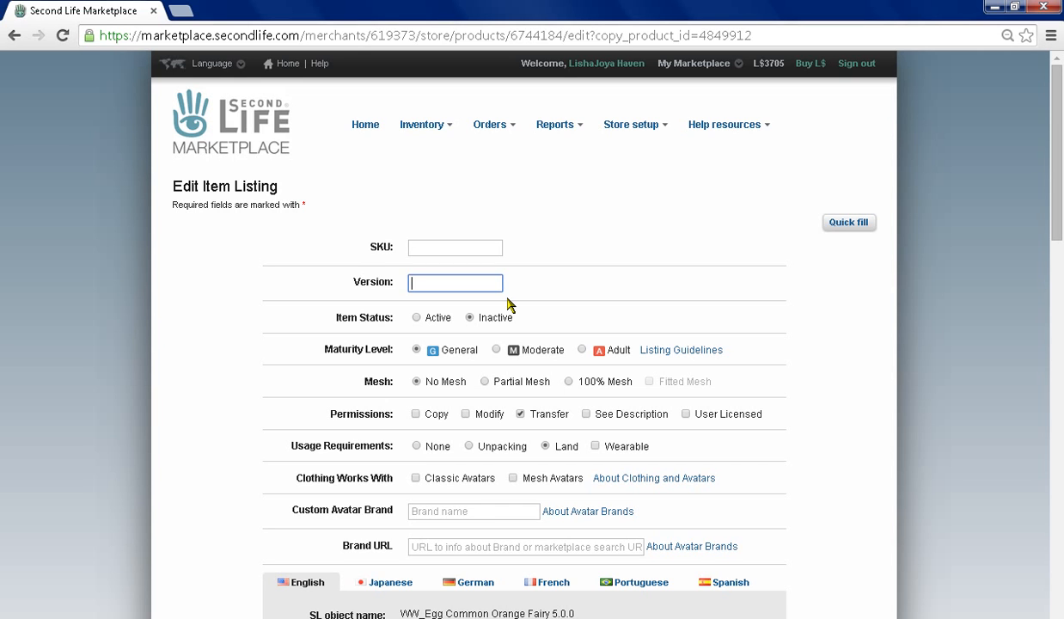
{"action": "type", "text": "5.0.0."}
{"action": "scroll", "coordinate": [574, 328], "scroll_direction": "down", "scroll_amount": 1}
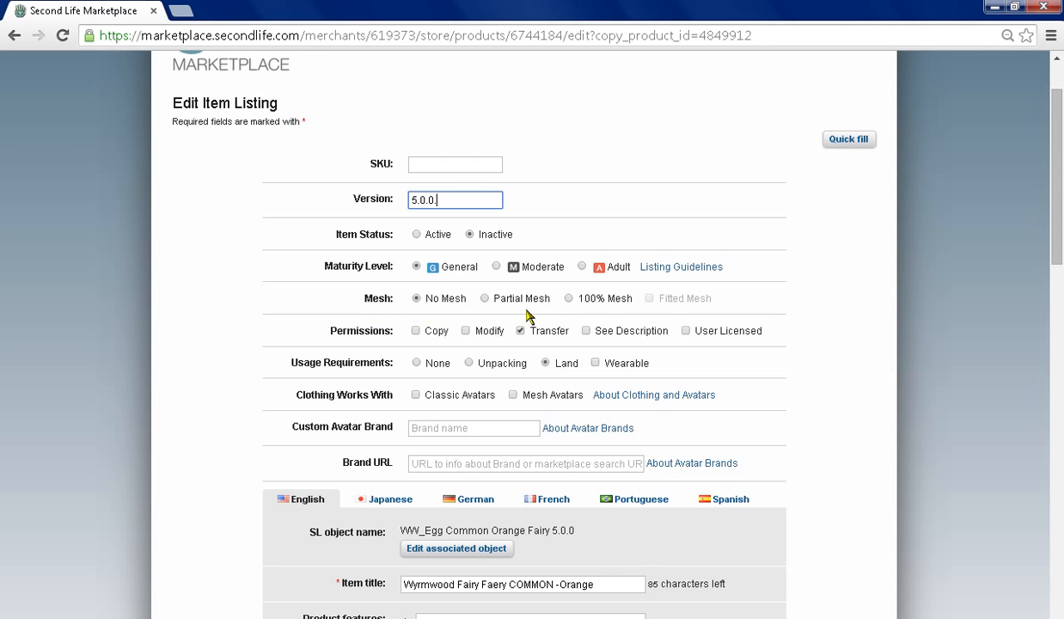
Examine the copied listing details, including permissions, item title, extended description, keywords, price and available quantity
{"action": "scroll", "coordinate": [576, 293], "scroll_direction": "down", "scroll_amount": 1}
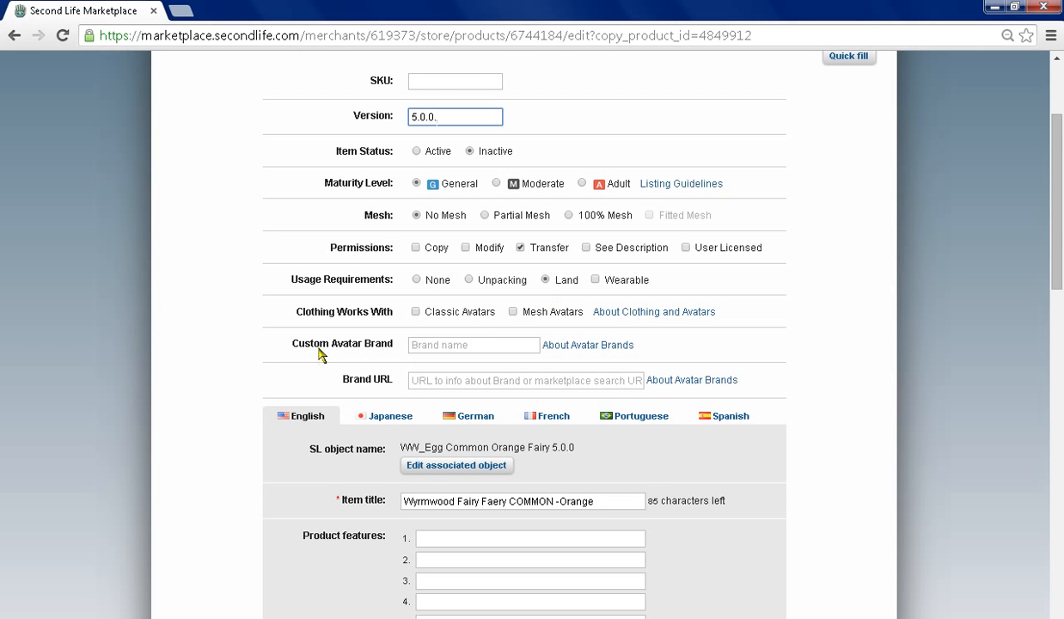
{"action": "scroll", "coordinate": [320, 355], "scroll_direction": "down", "scroll_amount": 1}
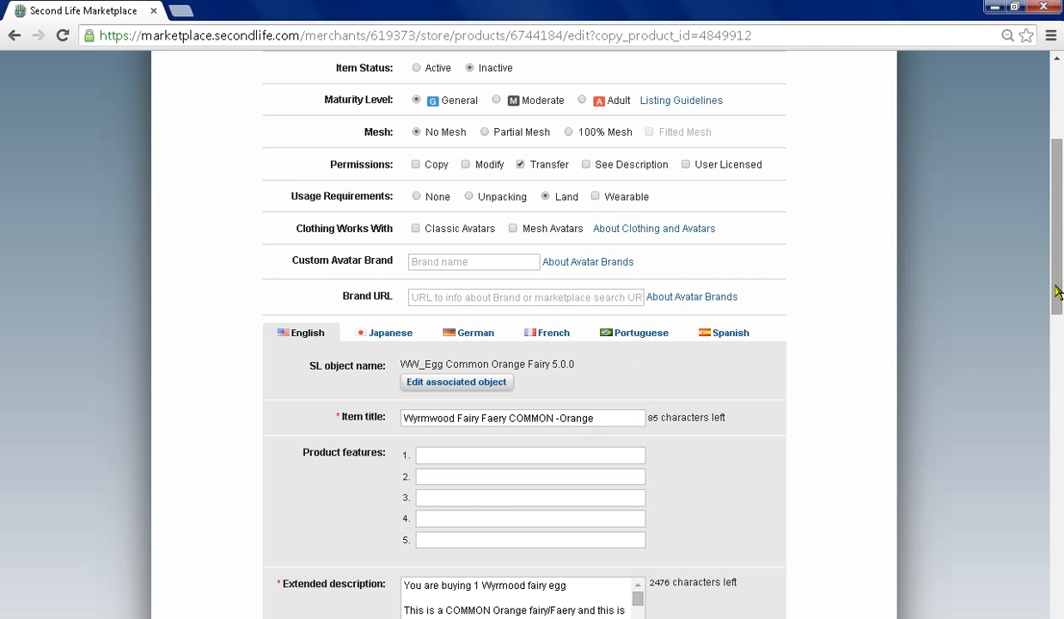
{"action": "scroll", "coordinate": [558, 352], "scroll_direction": "down", "scroll_amount": 2}
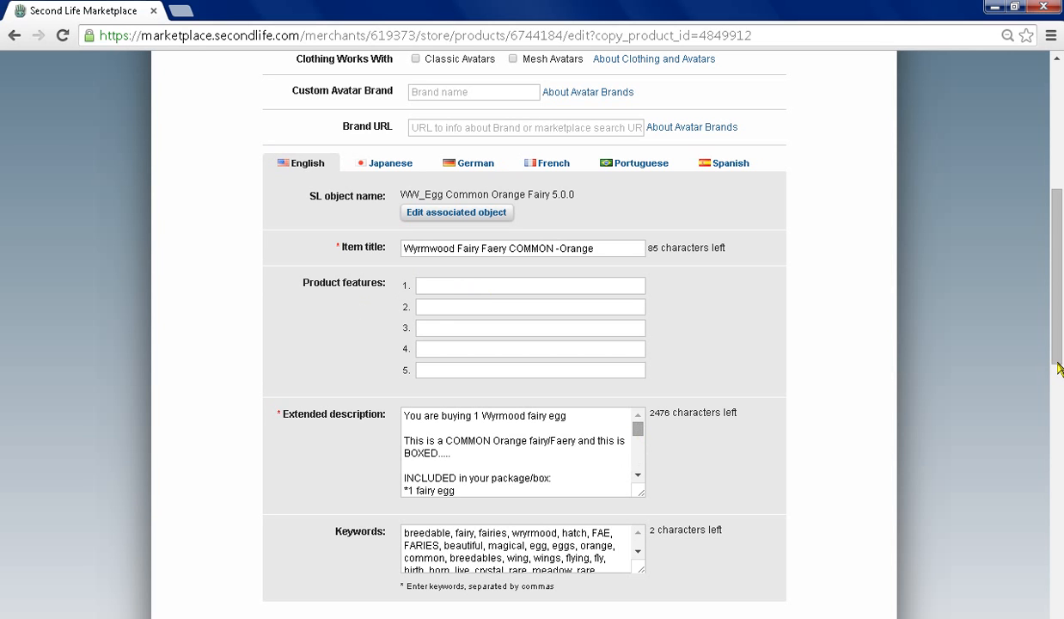
{"action": "left_click_drag", "start_coordinate": [1058, 362], "coordinate": [1059, 425]}
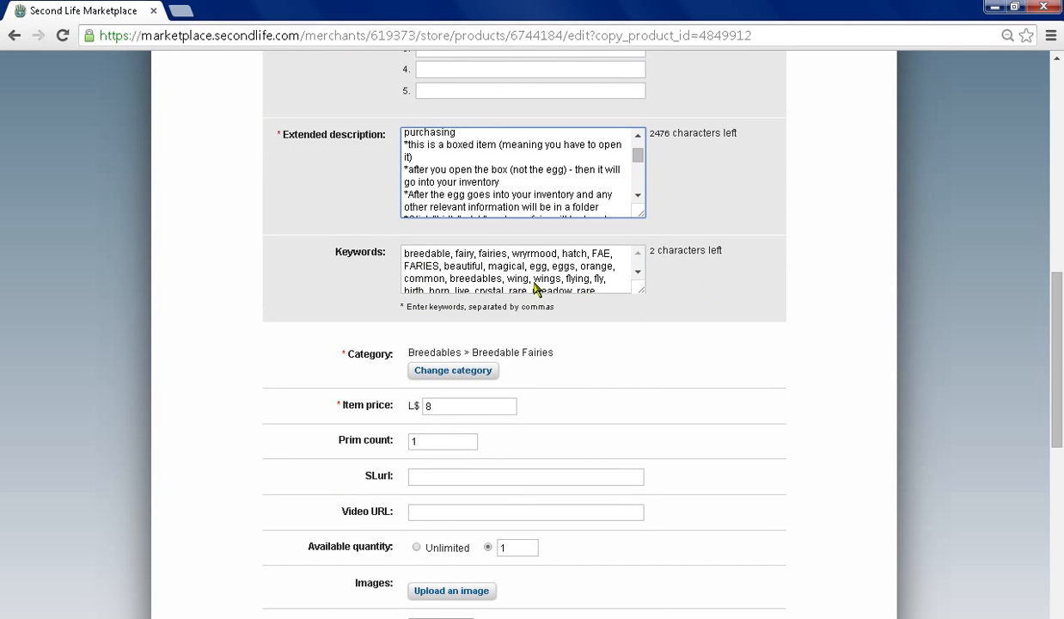
{"action": "scroll", "coordinate": [570, 271], "scroll_direction": "down", "scroll_amount": 1}
{"action": "scroll", "coordinate": [570, 272], "scroll_direction": "down", "scroll_amount": 1}
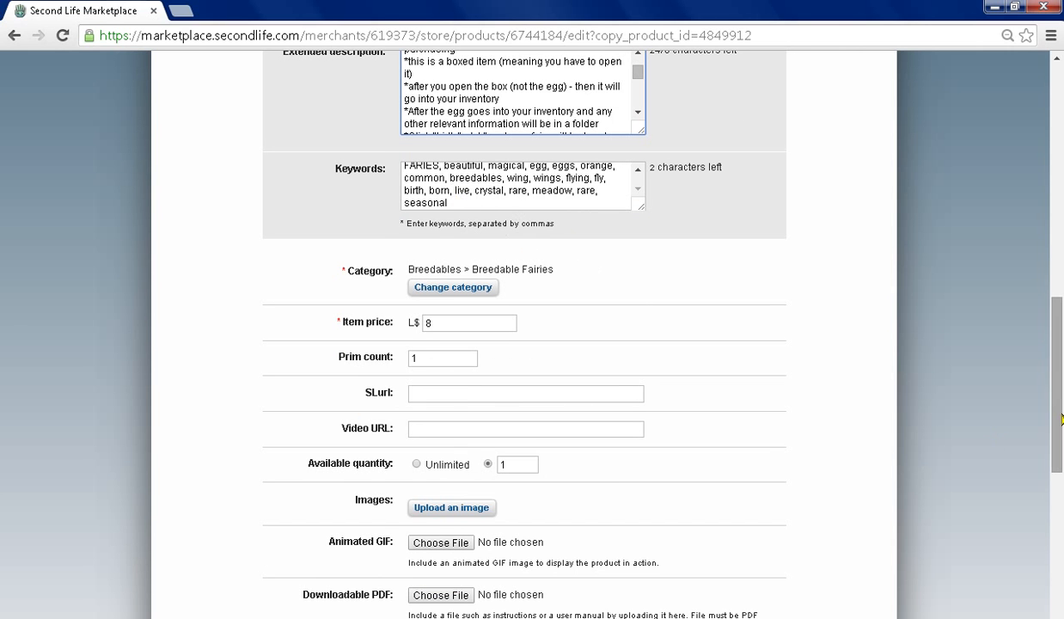
{"action": "left_click_drag", "start_coordinate": [1058, 396], "coordinate": [1059, 346]}
{"action": "scroll", "coordinate": [1057, 346], "scroll_direction": "up", "scroll_amount": 1}
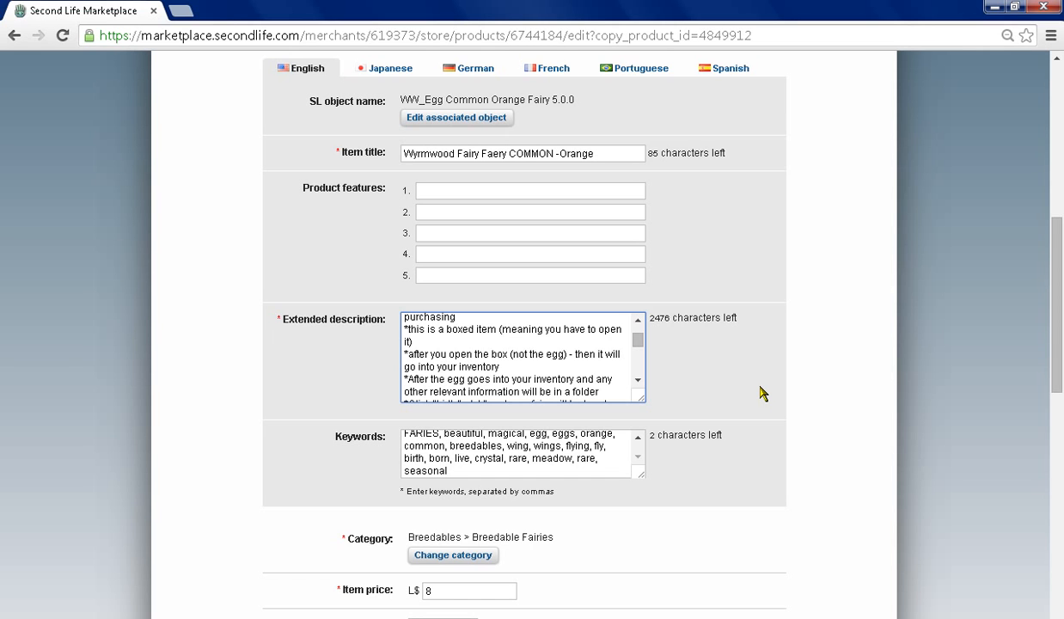
{"action": "left_click_drag", "start_coordinate": [1059, 381], "coordinate": [1059, 362]}
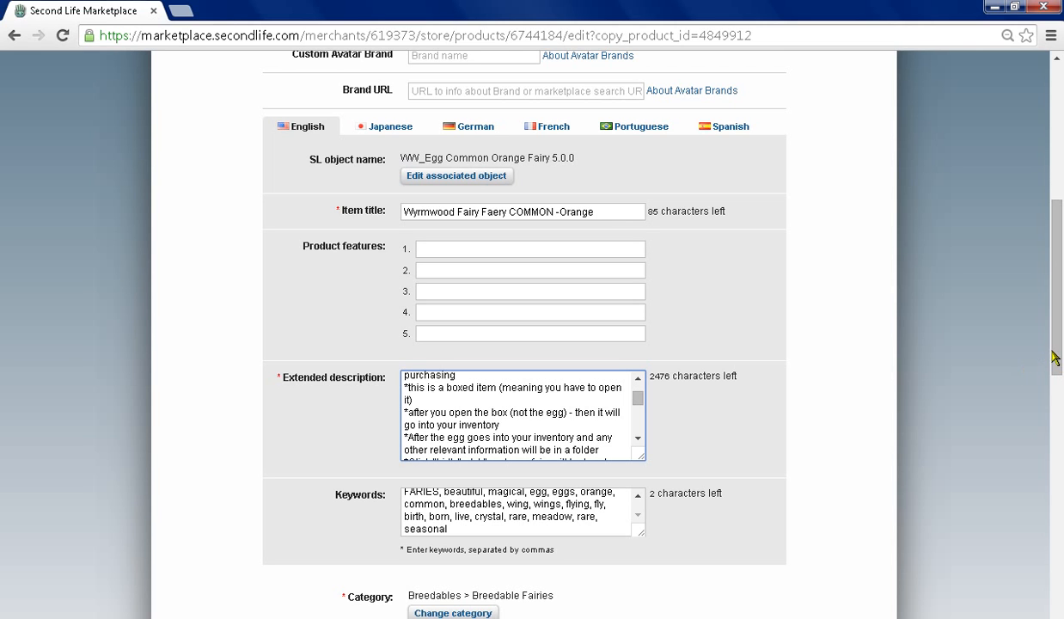
{"action": "left_click_drag", "start_coordinate": [1059, 271], "coordinate": [1059, 316]}
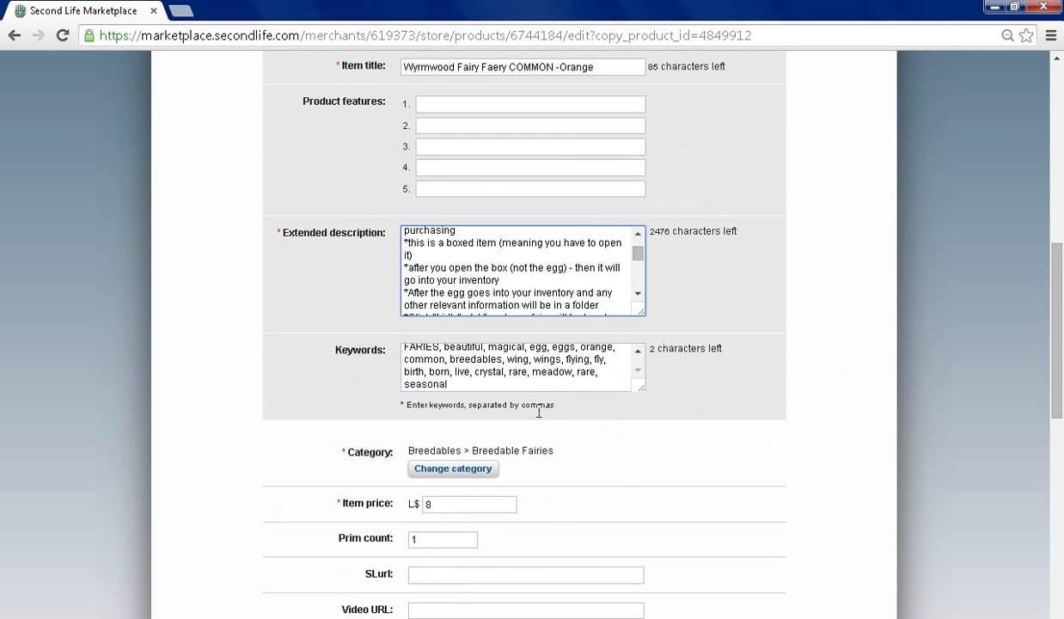
Search the listing categories for "breedable" and change the category to Breedables > Breedable Fantasy Animals
{"action": "scroll", "coordinate": [524, 397], "scroll_direction": "down", "scroll_amount": 2}
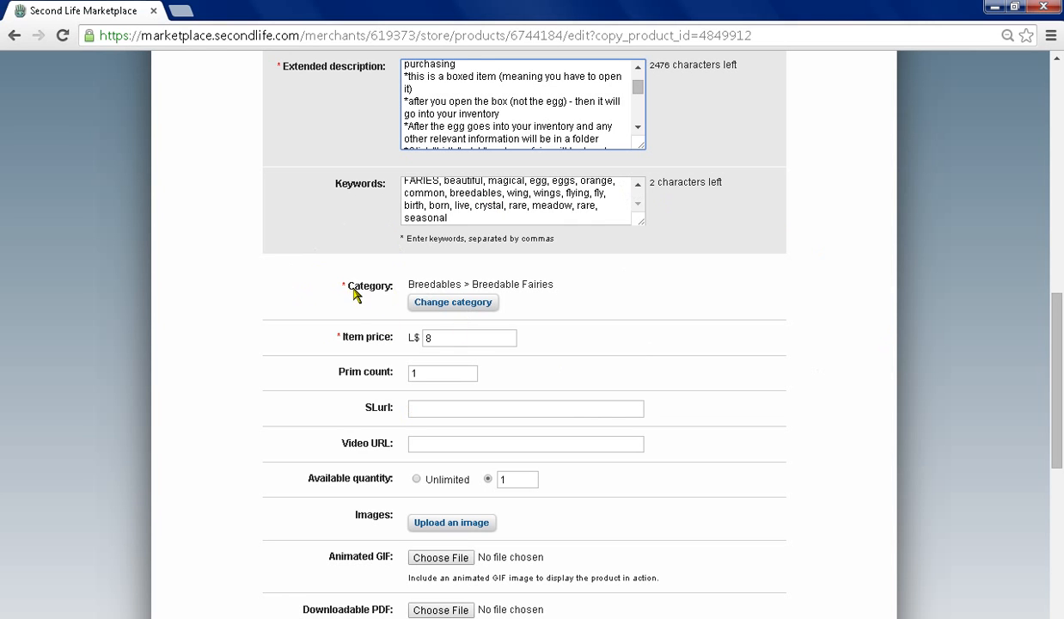
{"action": "left_click", "coordinate": [451, 305]}
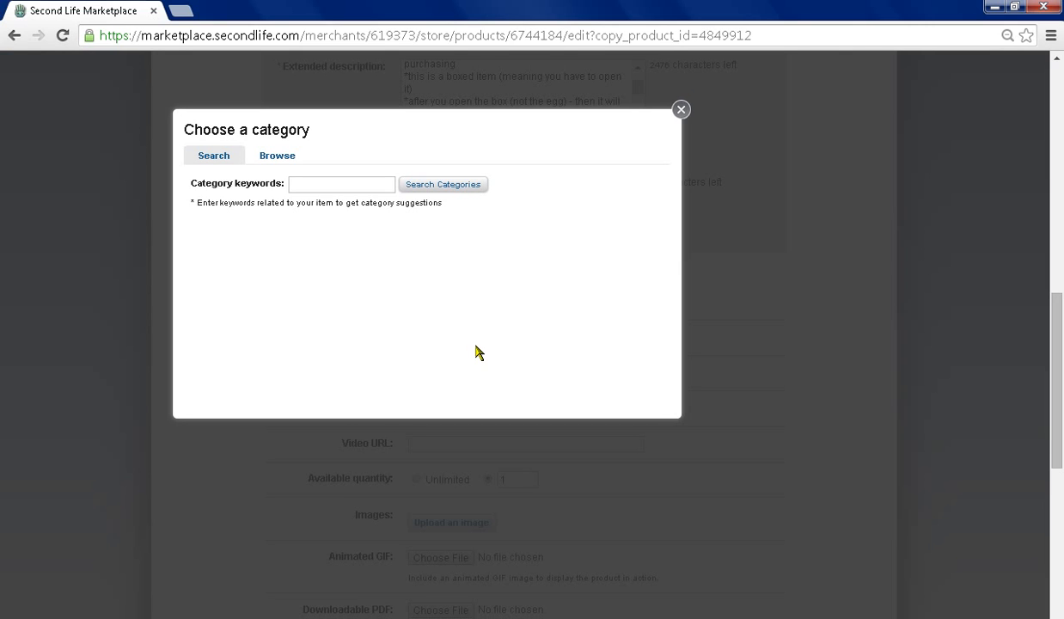
{"action": "left_click", "coordinate": [313, 181]}
{"action": "type", "text": "breedable"}
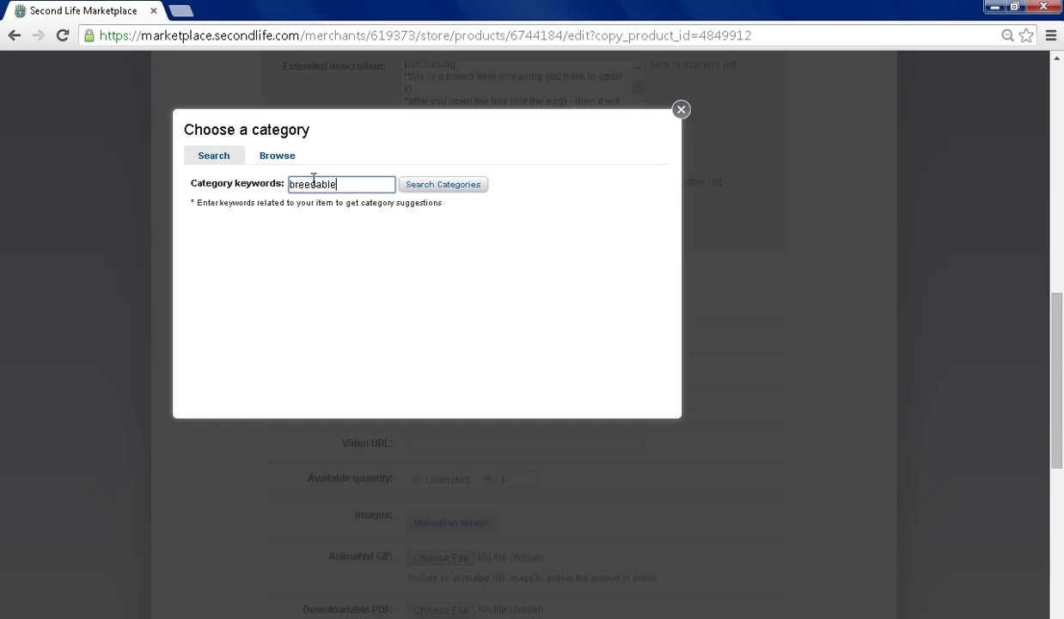
{"action": "left_click", "coordinate": [459, 184]}
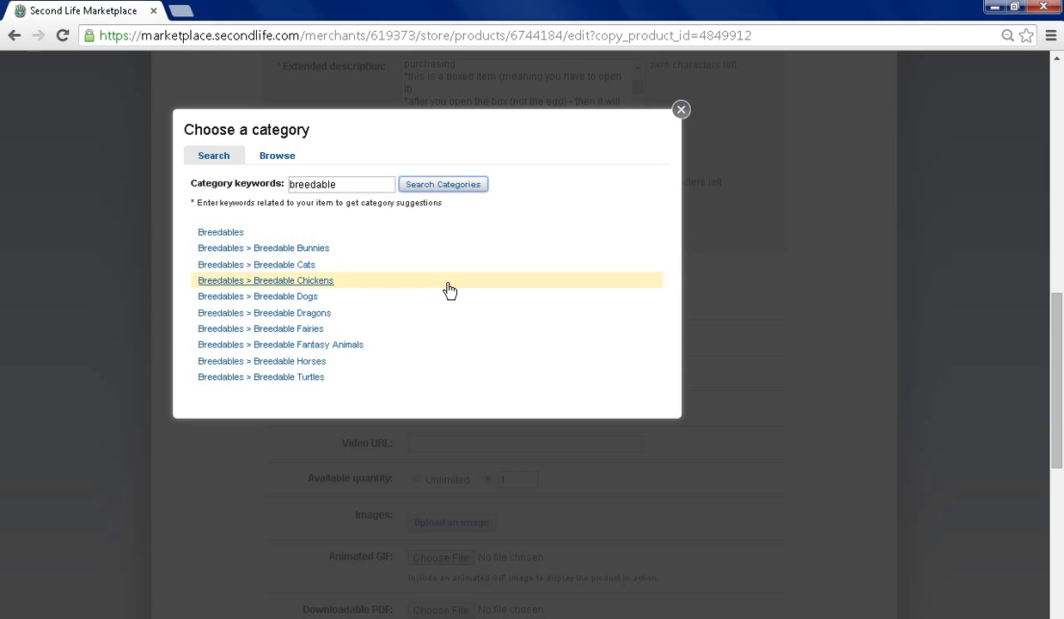
{"action": "scroll", "coordinate": [448, 290], "scroll_direction": "down", "scroll_amount": 1}
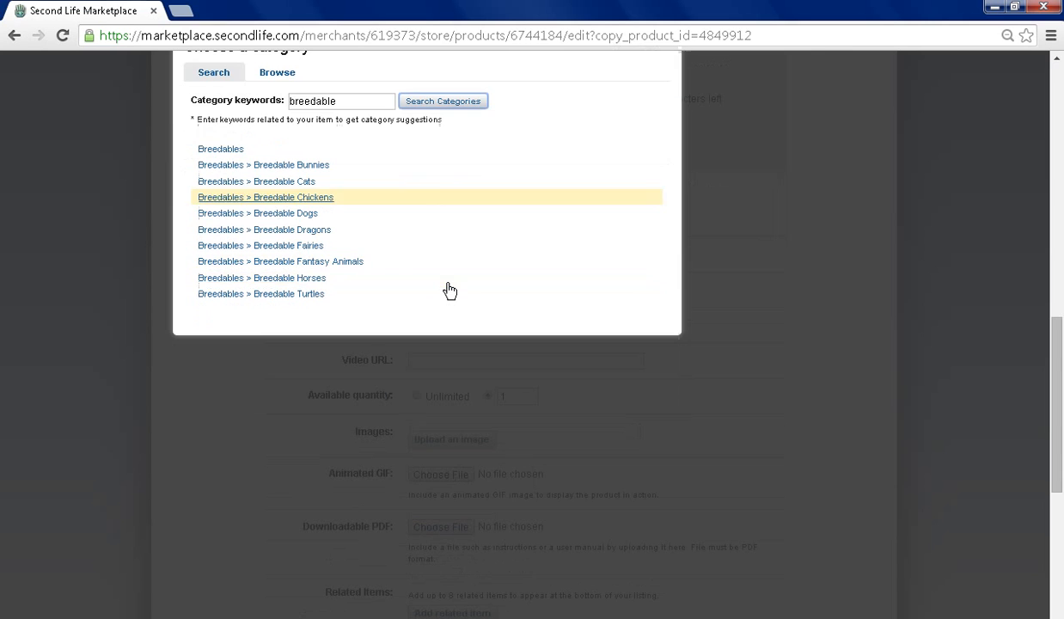
{"action": "left_click", "coordinate": [358, 263]}
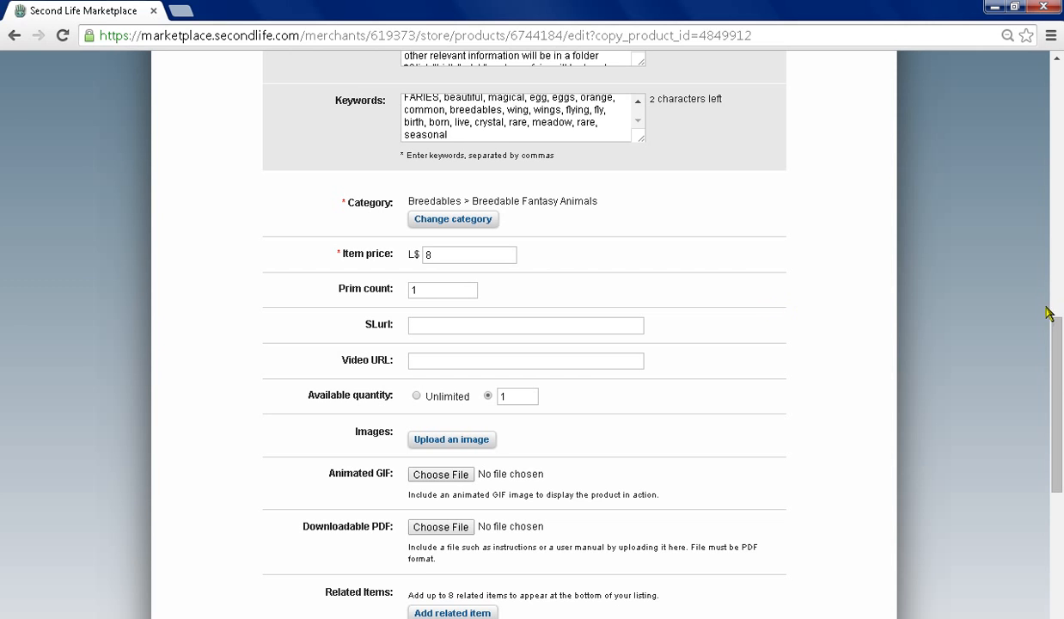
Review the listing's description, keywords and category, and highlight the available quantity row
{"action": "left_click", "coordinate": [1055, 294]}
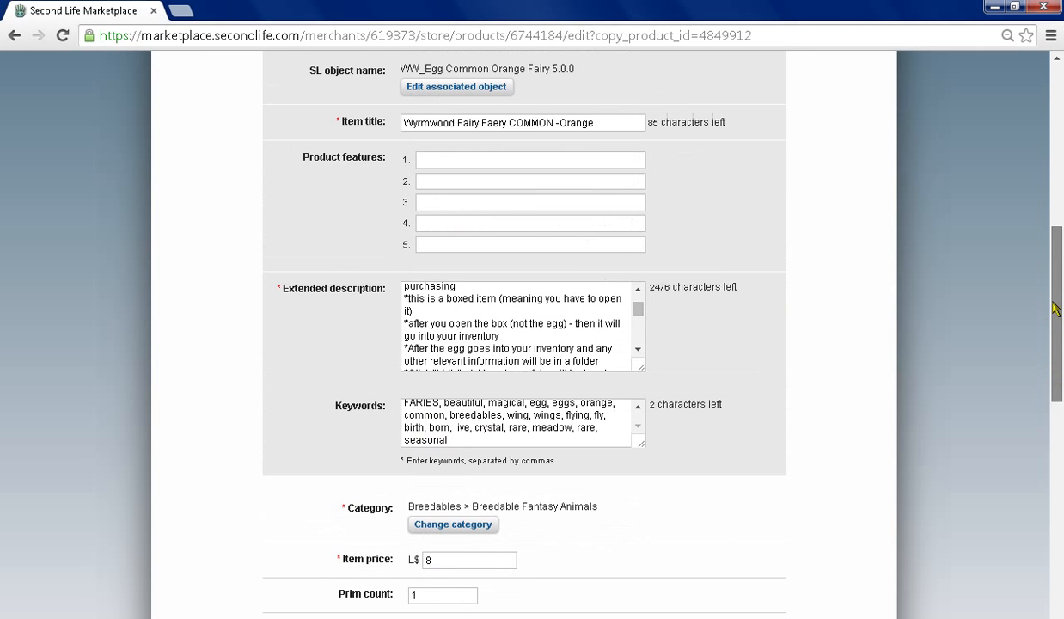
{"action": "left_click_drag", "start_coordinate": [1055, 294], "coordinate": [1062, 365]}
{"action": "scroll", "coordinate": [1062, 365], "scroll_direction": "down", "scroll_amount": 2}
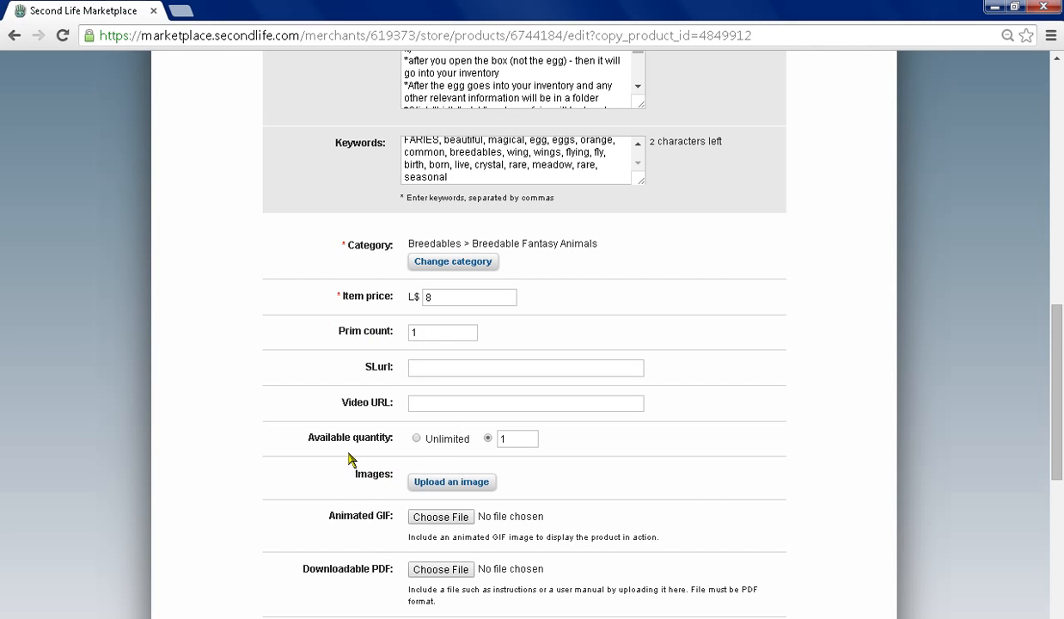
{"action": "left_click_drag", "start_coordinate": [299, 443], "coordinate": [569, 443]}
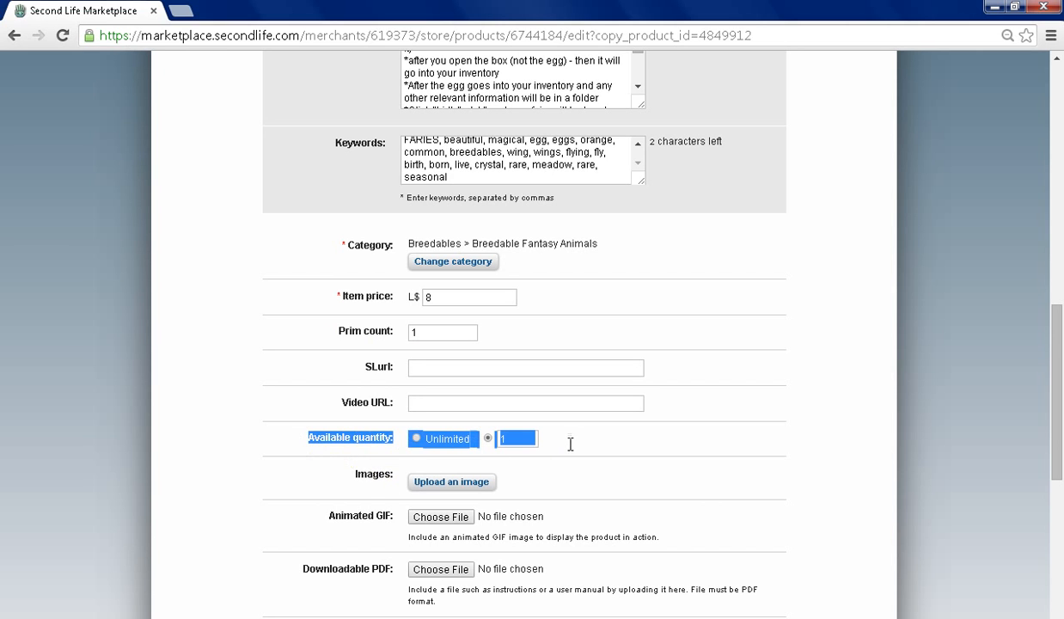
{"action": "left_click", "coordinate": [315, 457]}
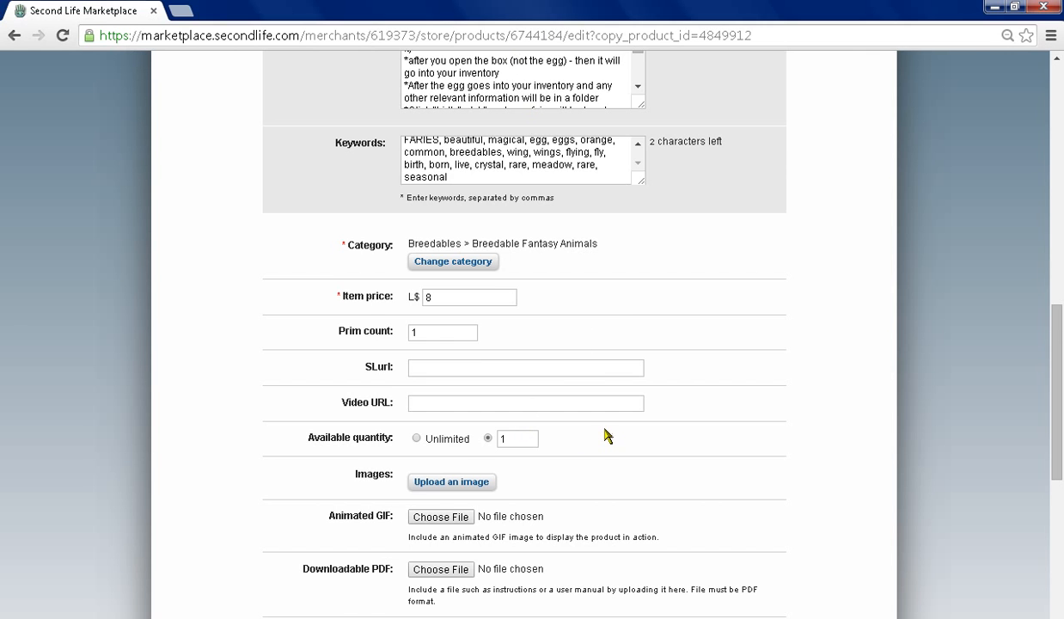
Upload the image file "ORANGE COMMON wyrmwood fairy_002 copy_phixr" from Downloads as the orange fairy egg listing's image
{"action": "scroll", "coordinate": [606, 433], "scroll_direction": "down", "scroll_amount": 1}
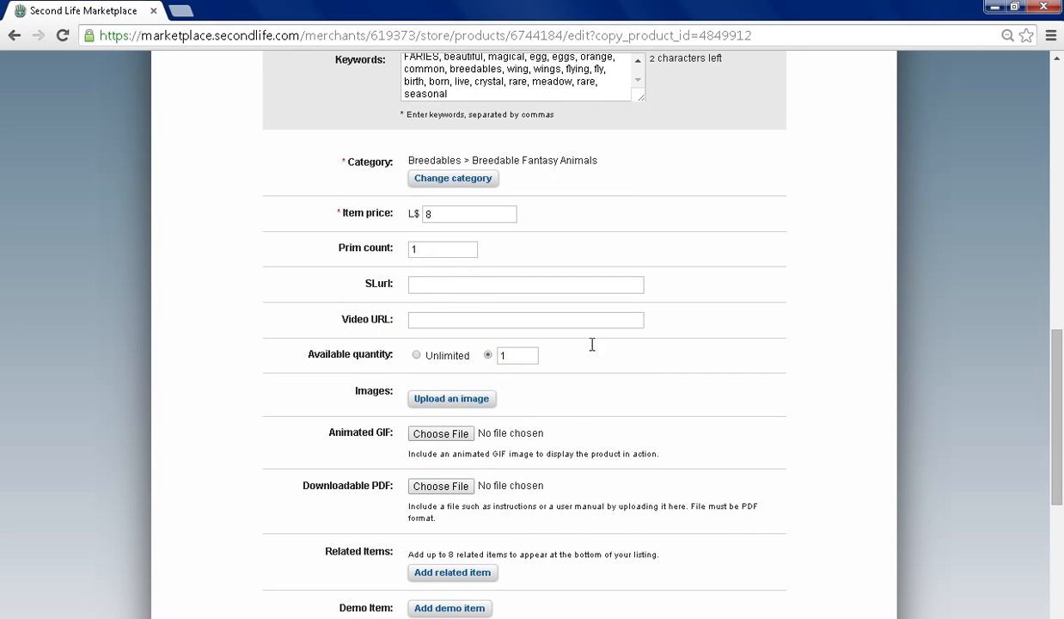
{"action": "scroll", "coordinate": [777, 336], "scroll_direction": "down", "scroll_amount": 1}
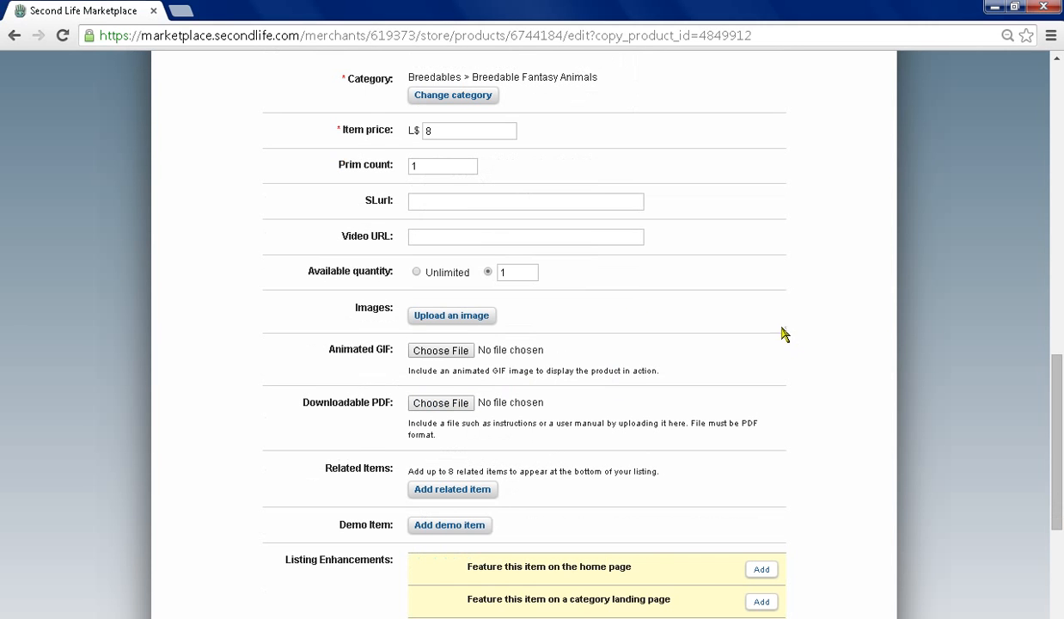
{"action": "left_click", "coordinate": [465, 316]}
{"action": "left_click", "coordinate": [426, 316]}
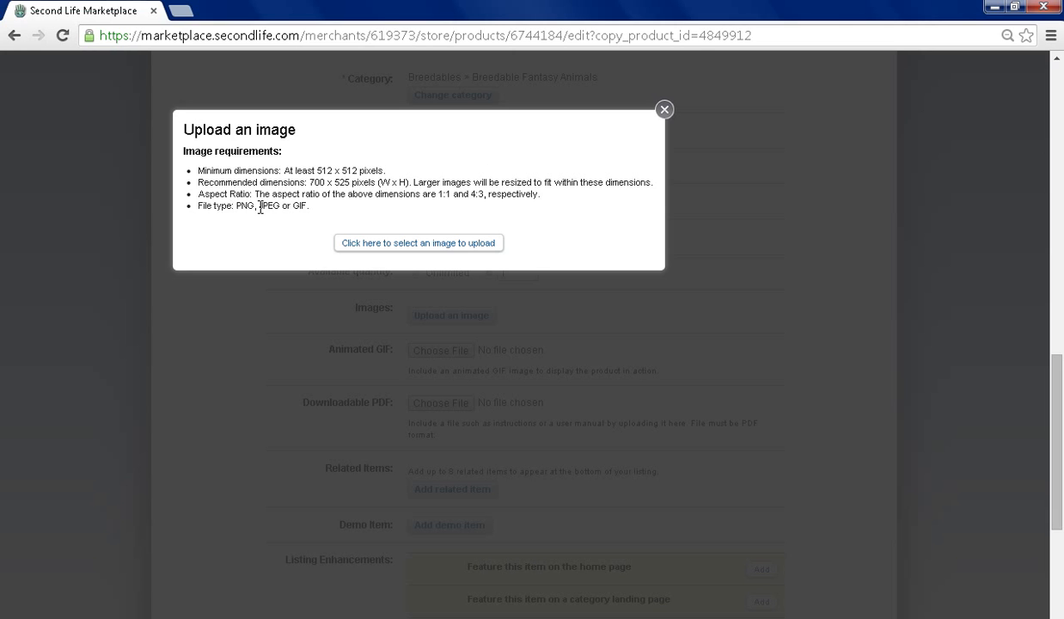
{"action": "left_click", "coordinate": [364, 243]}
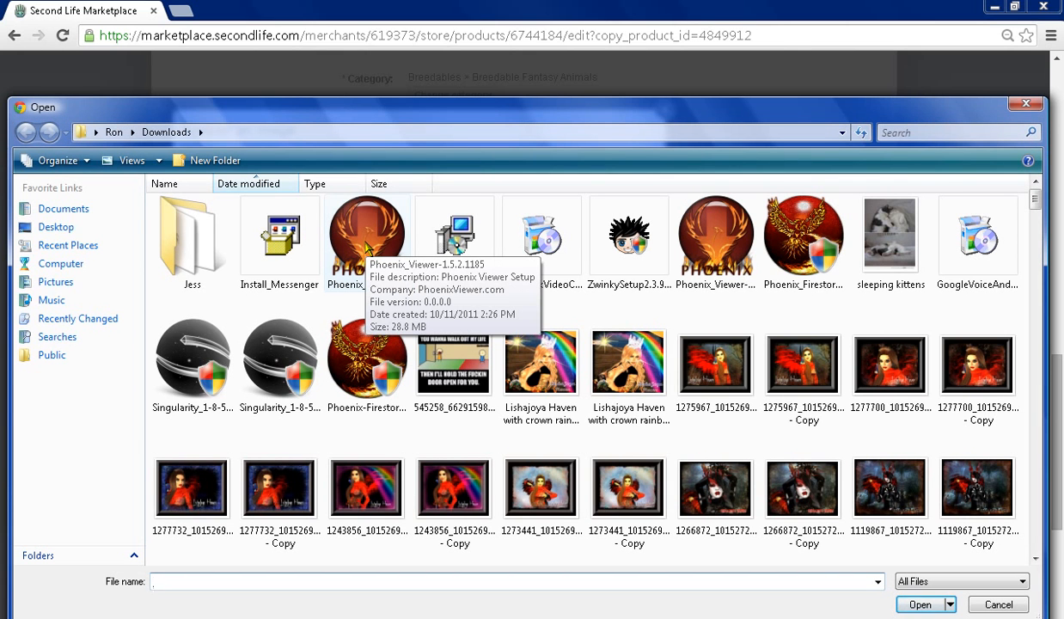
{"action": "left_click_drag", "start_coordinate": [1037, 200], "coordinate": [1028, 486]}
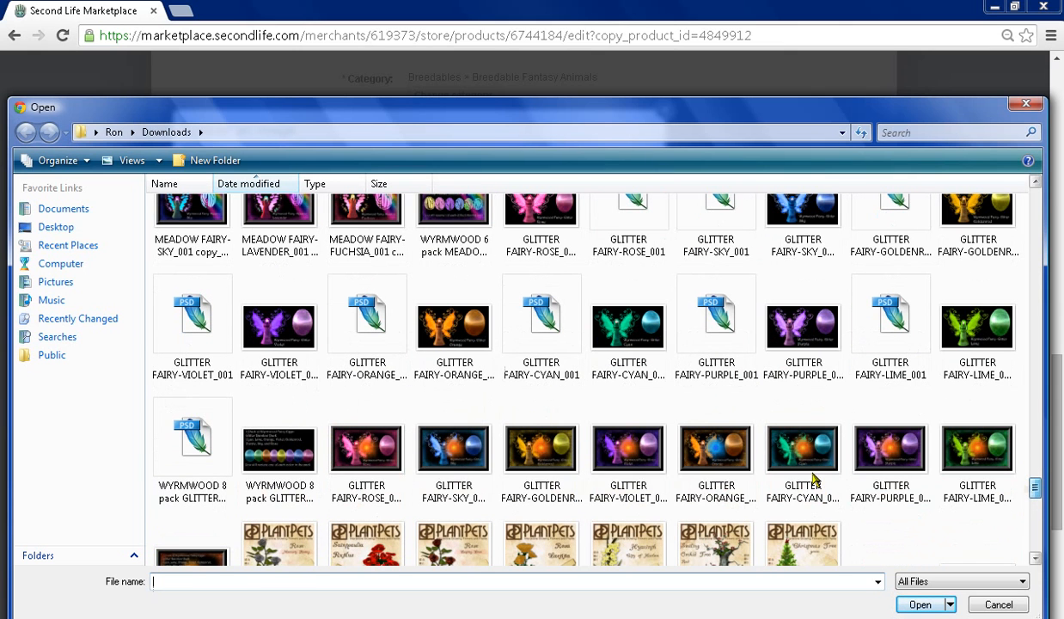
{"action": "left_click", "coordinate": [451, 340]}
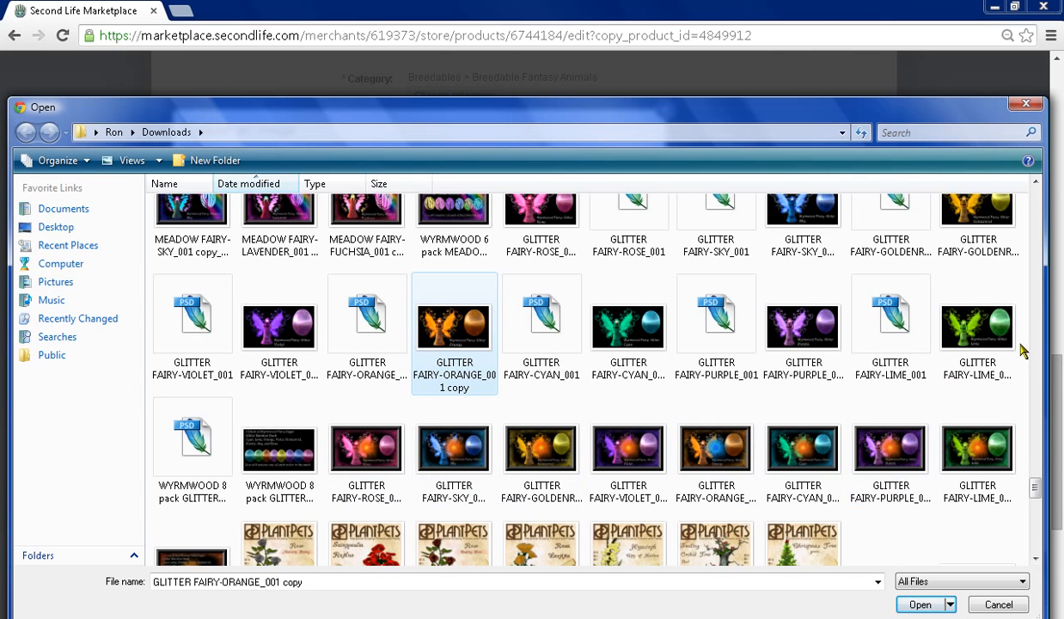
{"action": "left_click_drag", "start_coordinate": [1035, 490], "coordinate": [1018, 440]}
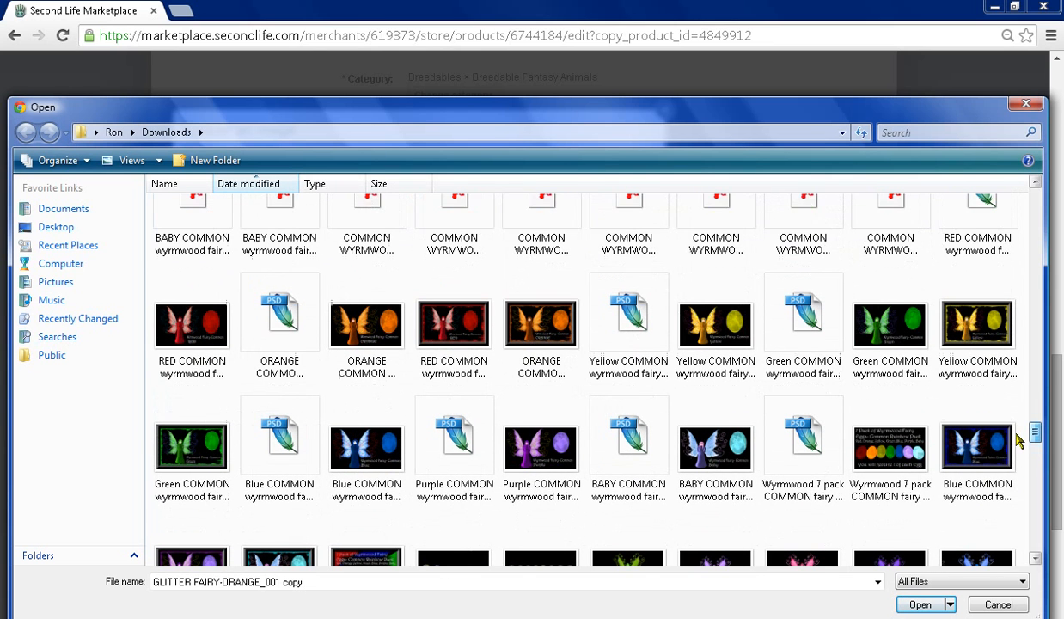
{"action": "left_click", "coordinate": [541, 327]}
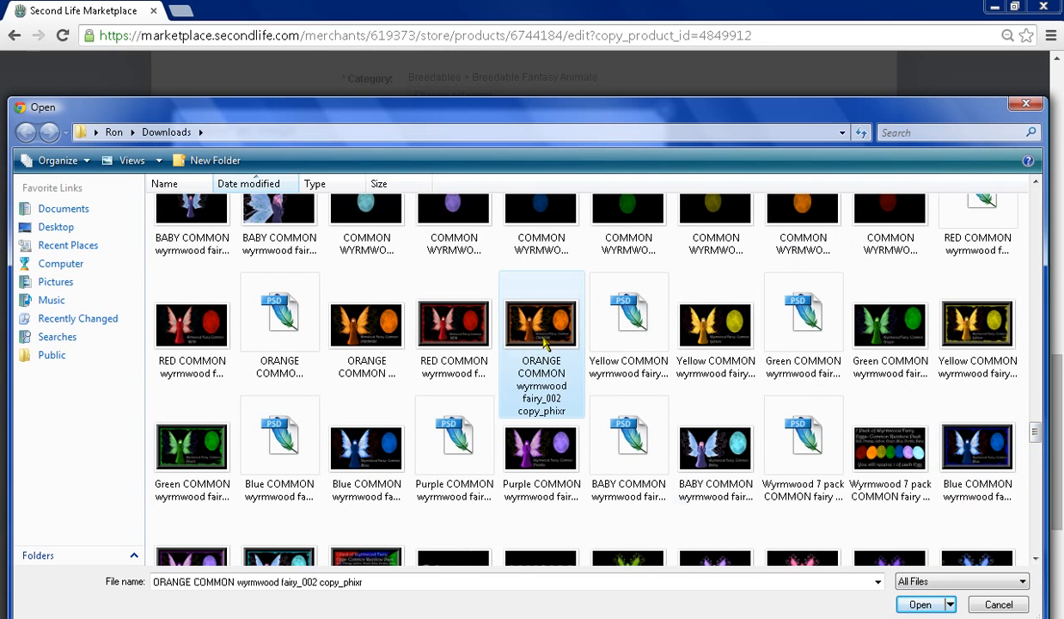
{"action": "left_click", "coordinate": [904, 604]}
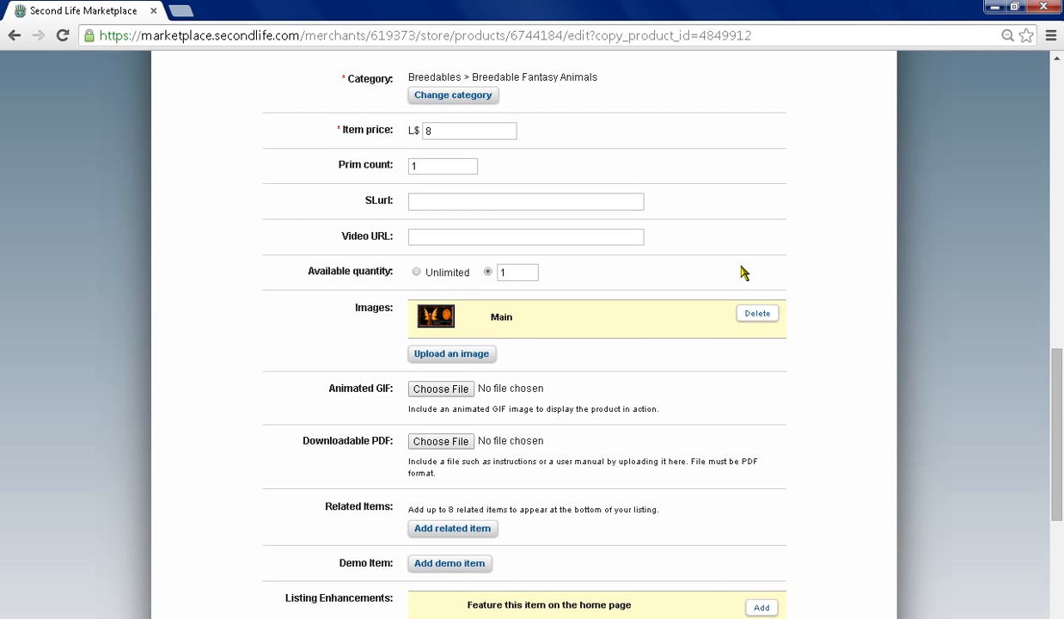
Review the orange fairy egg listing's fields from item status through revenue distributions, and save the updated listing
{"action": "left_click_drag", "start_coordinate": [1058, 390], "coordinate": [1061, 436]}
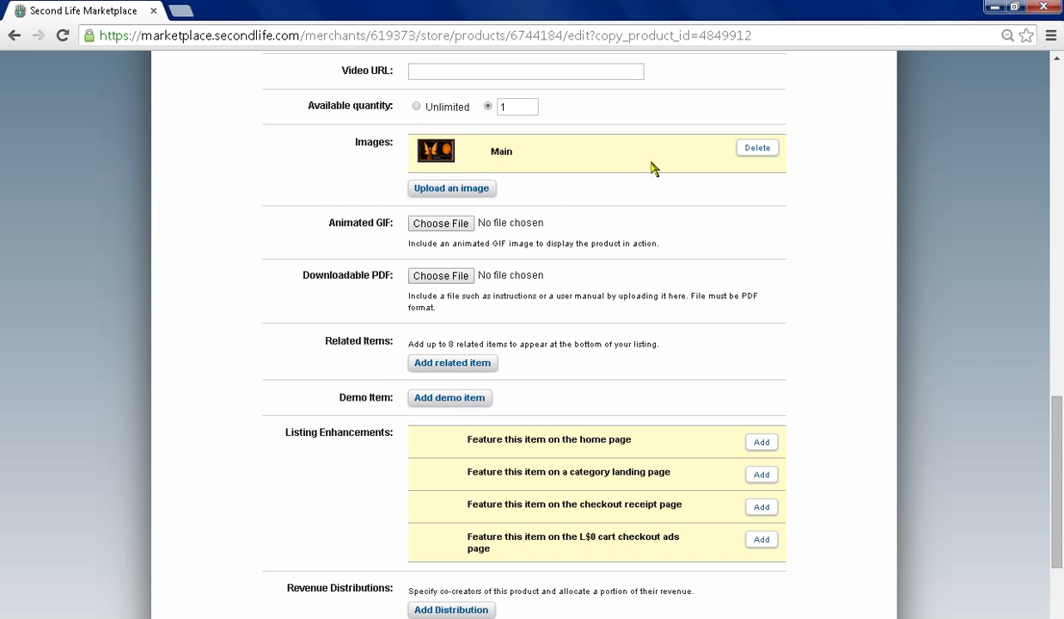
{"action": "left_click_drag", "start_coordinate": [1058, 438], "coordinate": [1055, 379]}
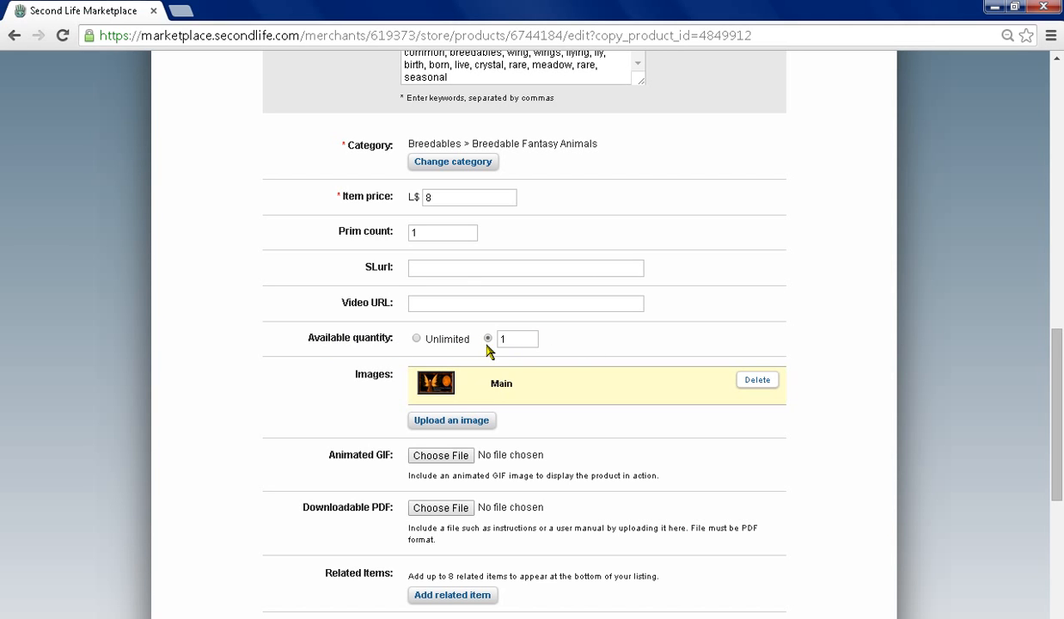
{"action": "left_click_drag", "start_coordinate": [1057, 363], "coordinate": [1061, 378]}
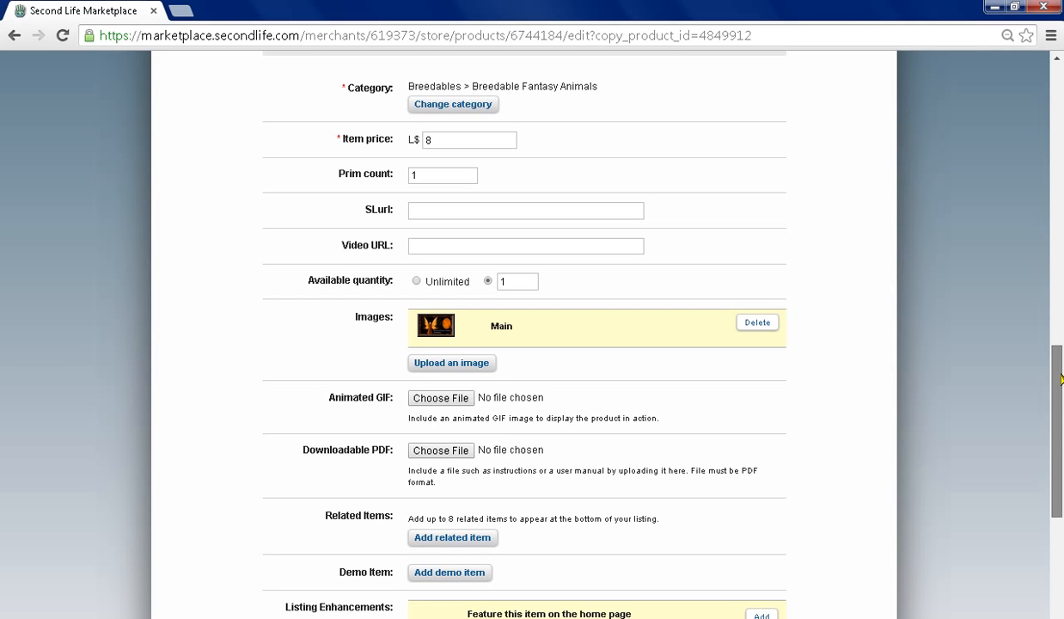
{"action": "left_click_drag", "start_coordinate": [1060, 378], "coordinate": [1060, 456]}
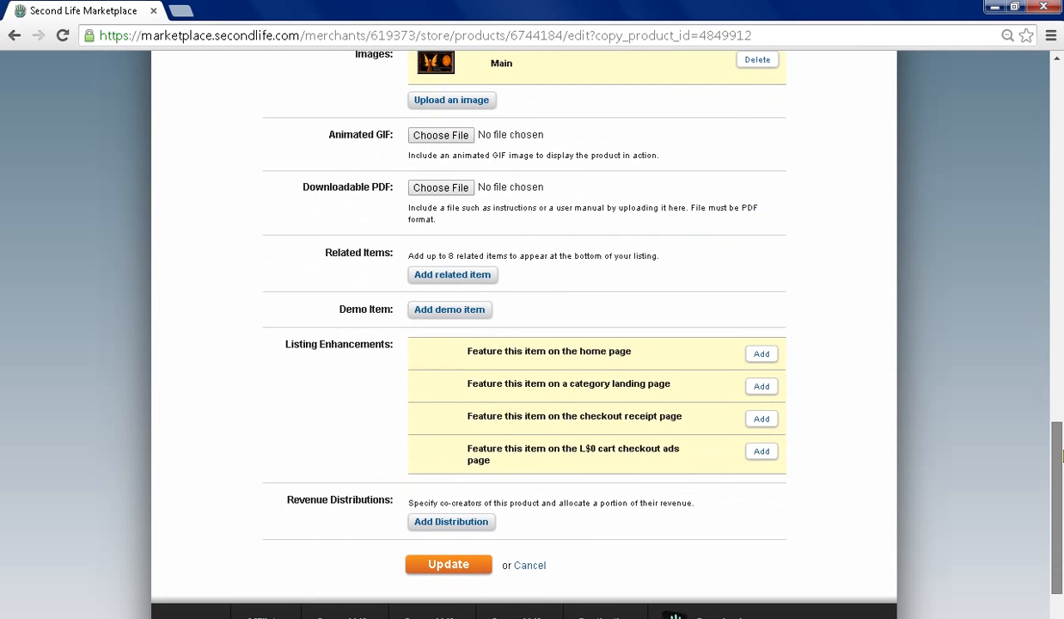
{"action": "left_click_drag", "start_coordinate": [1062, 365], "coordinate": [1062, 82]}
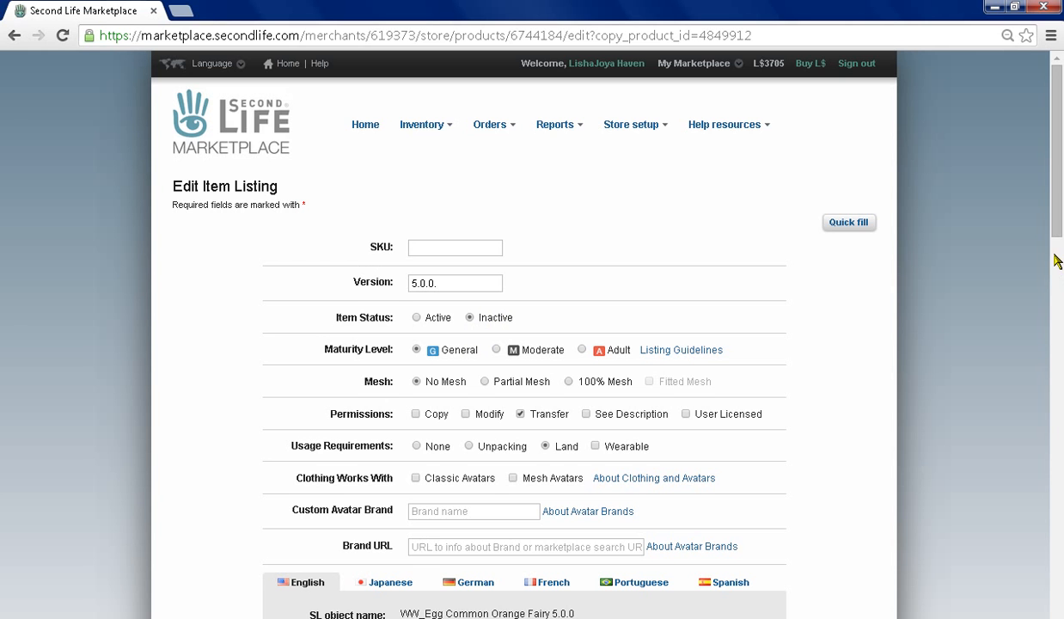
{"action": "scroll", "coordinate": [1057, 261], "scroll_direction": "down", "scroll_amount": 9}
{"action": "scroll", "coordinate": [1057, 565], "scroll_direction": "down", "scroll_amount": 6}
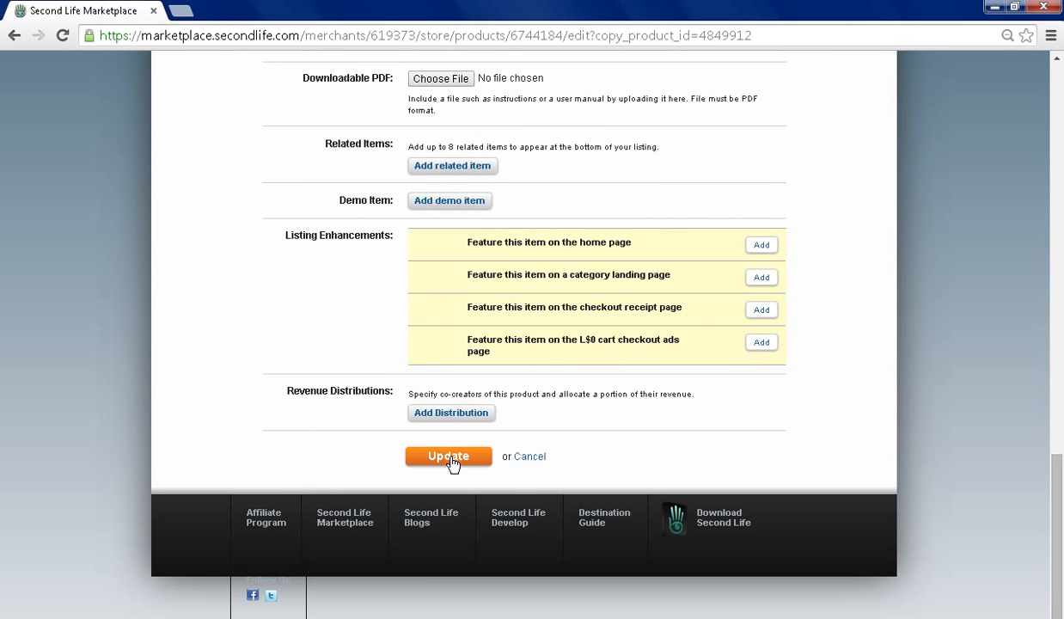
{"action": "left_click", "coordinate": [450, 461]}
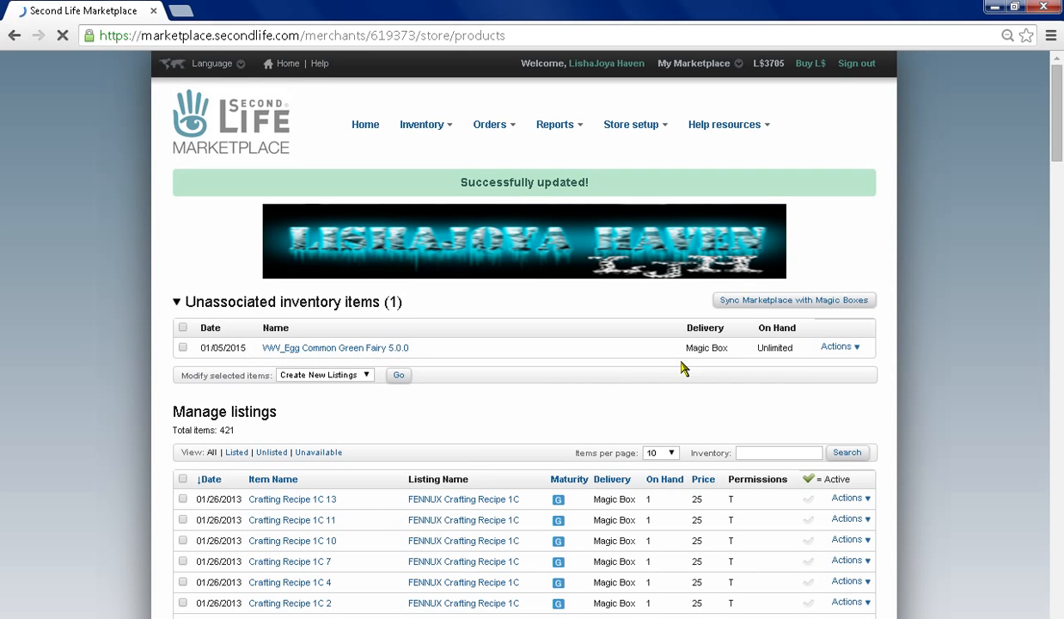
Search the inventory listings for "orange fairy"
{"action": "left_click", "coordinate": [771, 452]}
{"action": "type", "text": "orange"}
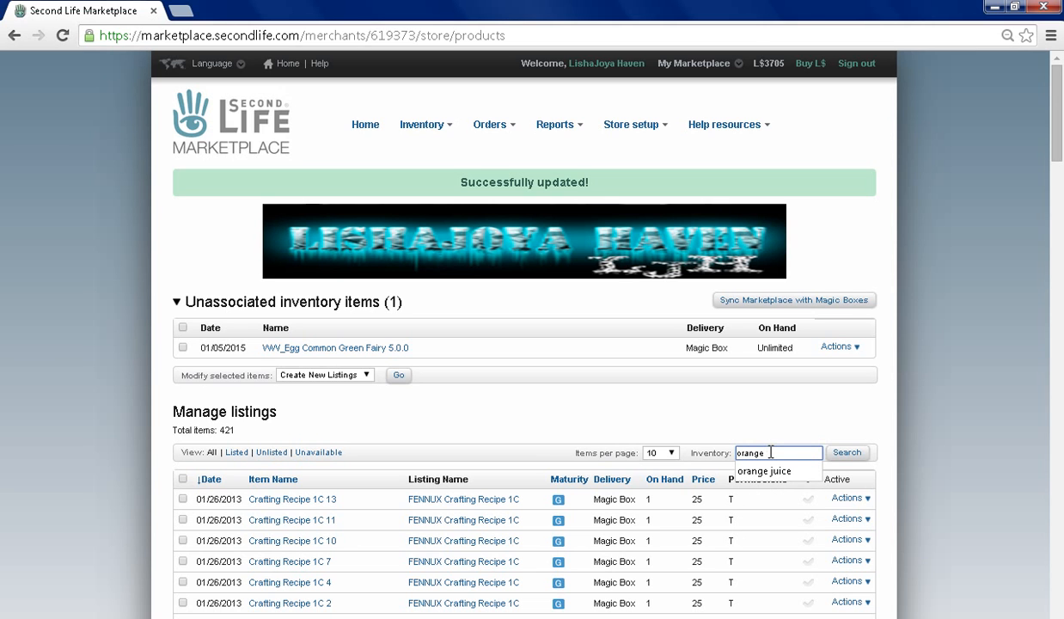
{"action": "type", "text": " fairy"}
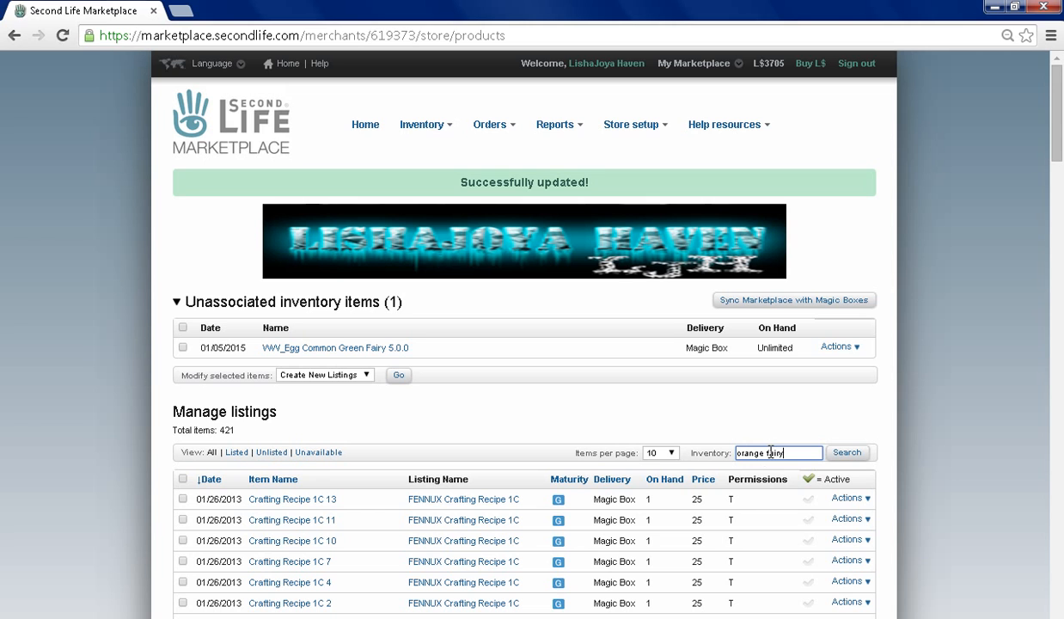
{"action": "key", "text": "Return"}
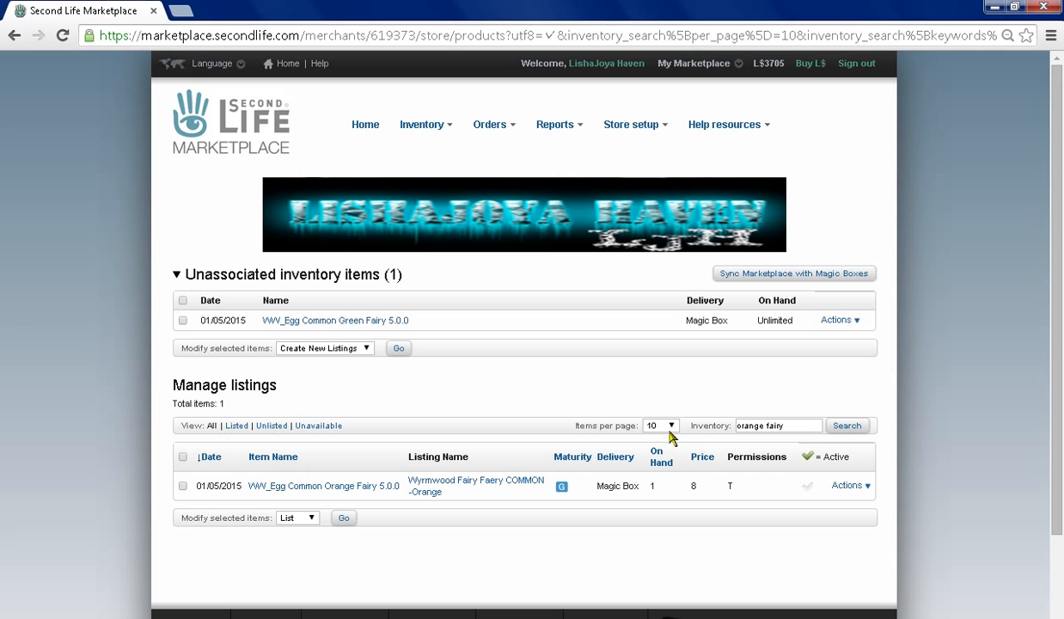
Show 100 listings per page and search the inventory for "orange"
{"action": "left_click", "coordinate": [673, 430]}
{"action": "left_click", "coordinate": [658, 471]}
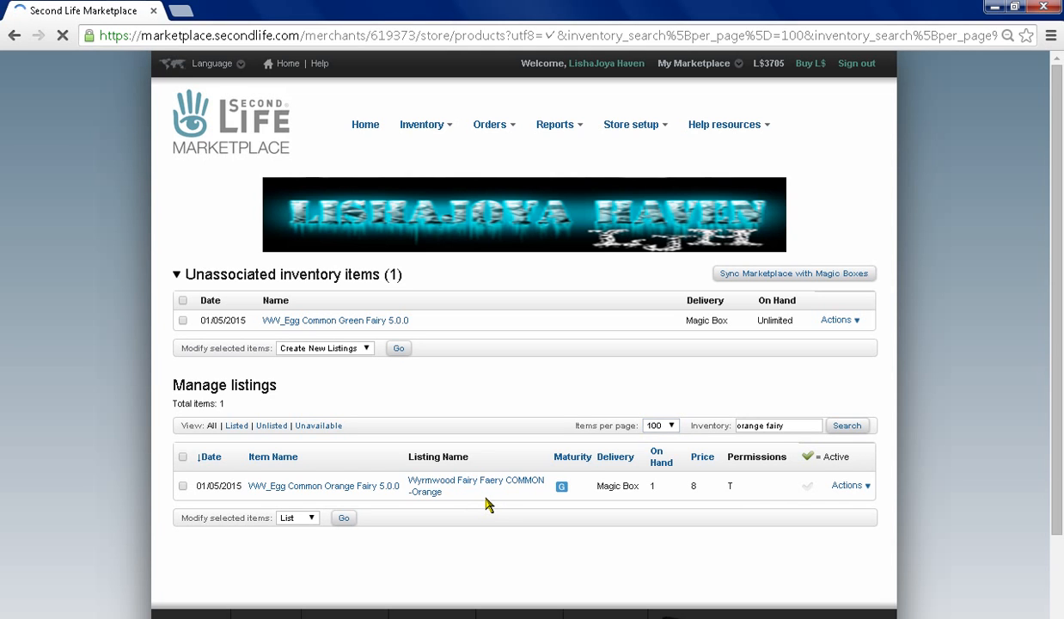
{"action": "triple_click", "coordinate": [764, 424]}
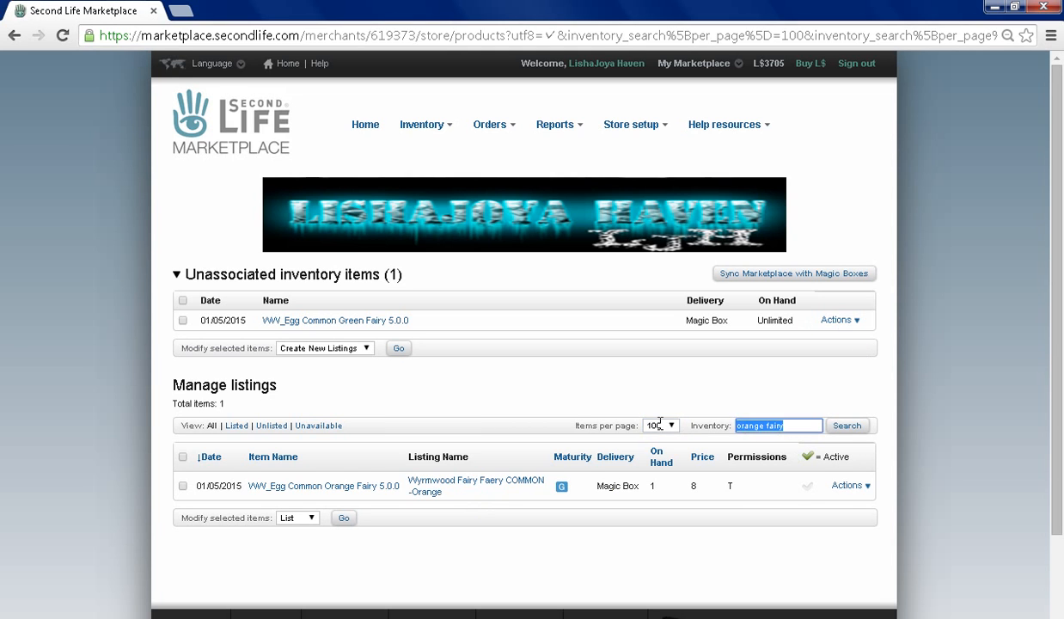
{"action": "type", "text": "oran"}
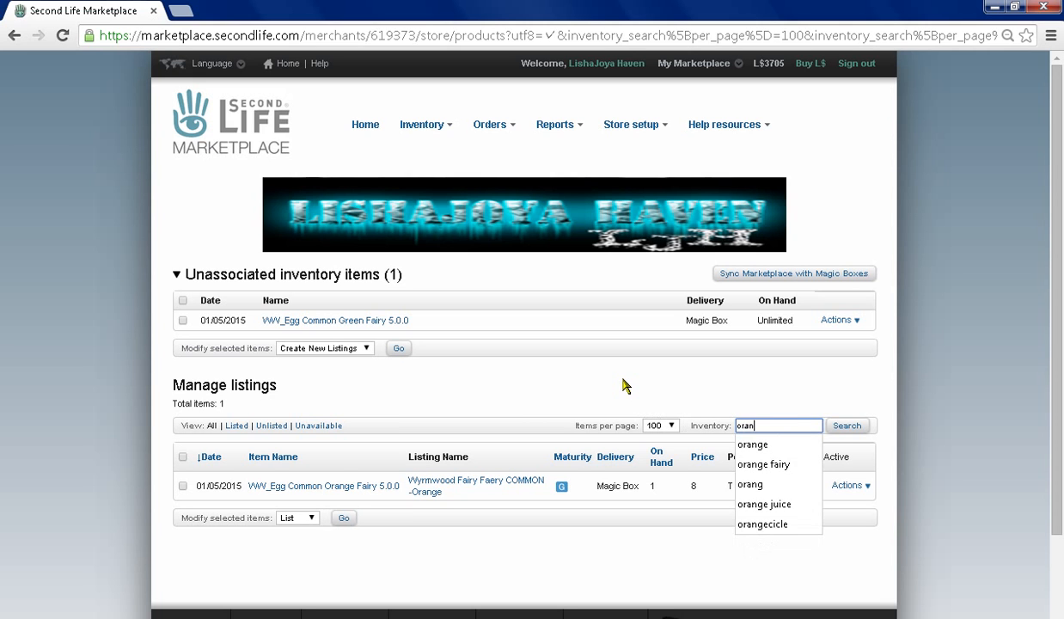
{"action": "key", "text": "Down"}
{"action": "key", "text": "Return"}
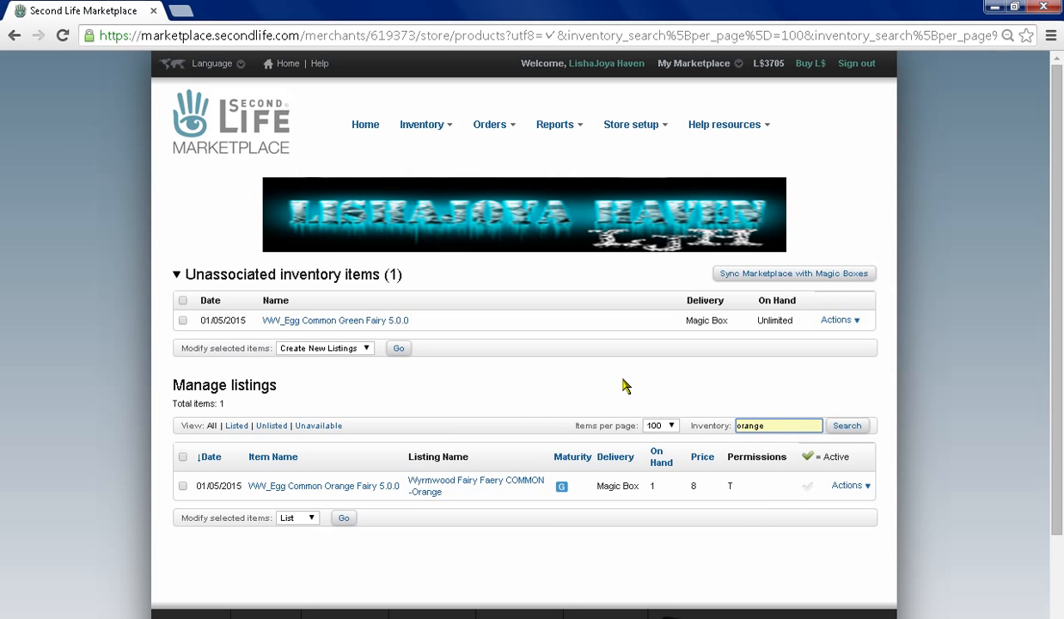
{"action": "left_click", "coordinate": [847, 426]}
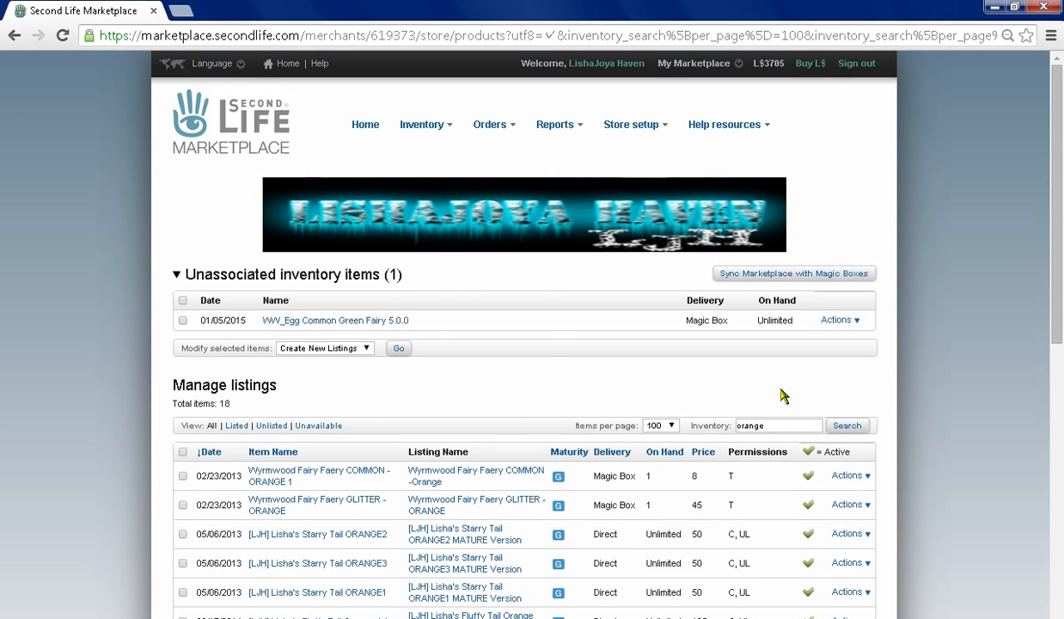
Copy the listing name "Wyrmwood Fairy Faery COMMON -Orange" from the ORANGE 3 item and search the inventory with it
{"action": "scroll", "coordinate": [784, 395], "scroll_direction": "down", "scroll_amount": 2}
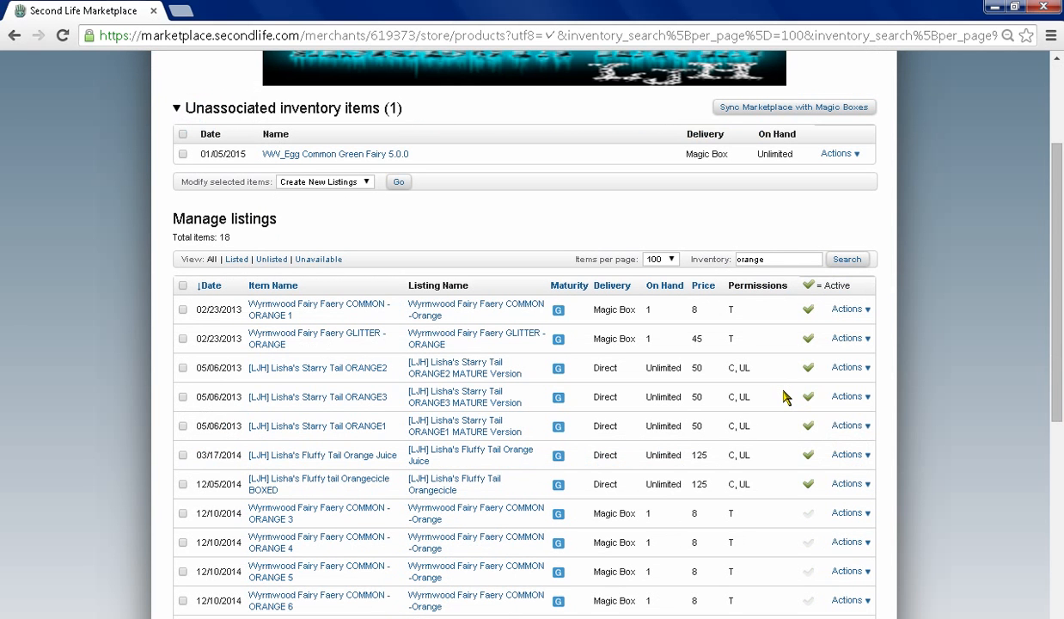
{"action": "left_click_drag", "start_coordinate": [445, 518], "coordinate": [404, 508]}
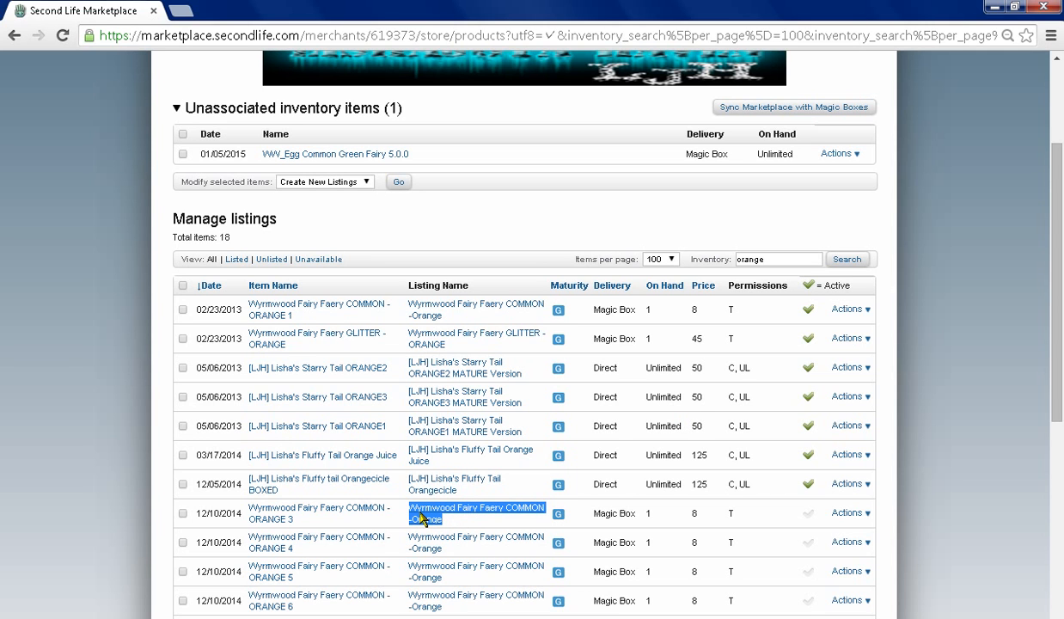
{"action": "right_click", "coordinate": [421, 516]}
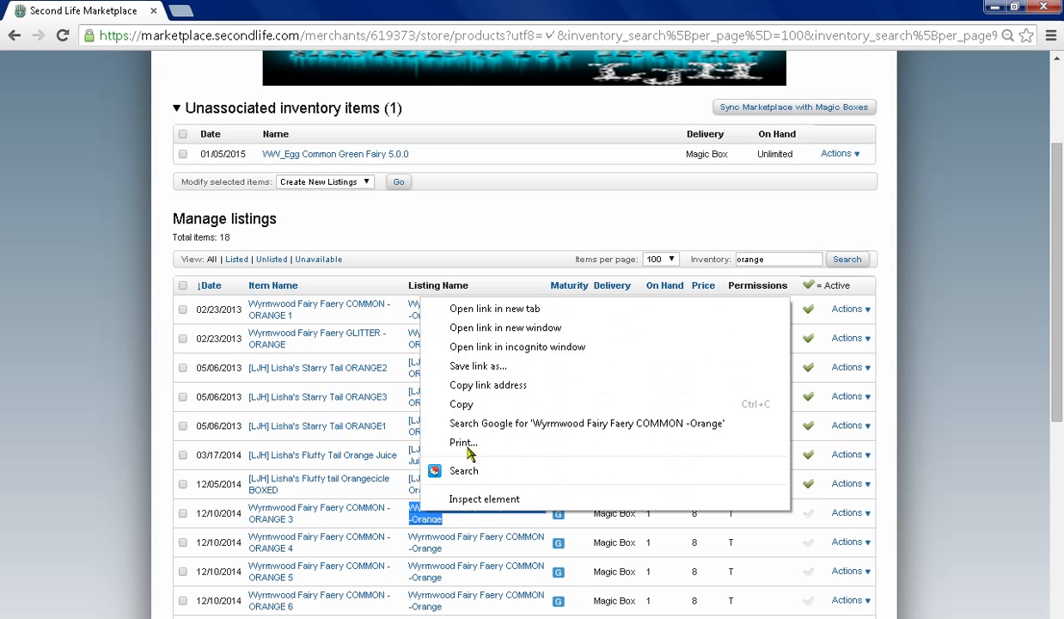
{"action": "left_click", "coordinate": [482, 409]}
{"action": "left_click_drag", "start_coordinate": [772, 259], "coordinate": [726, 258]}
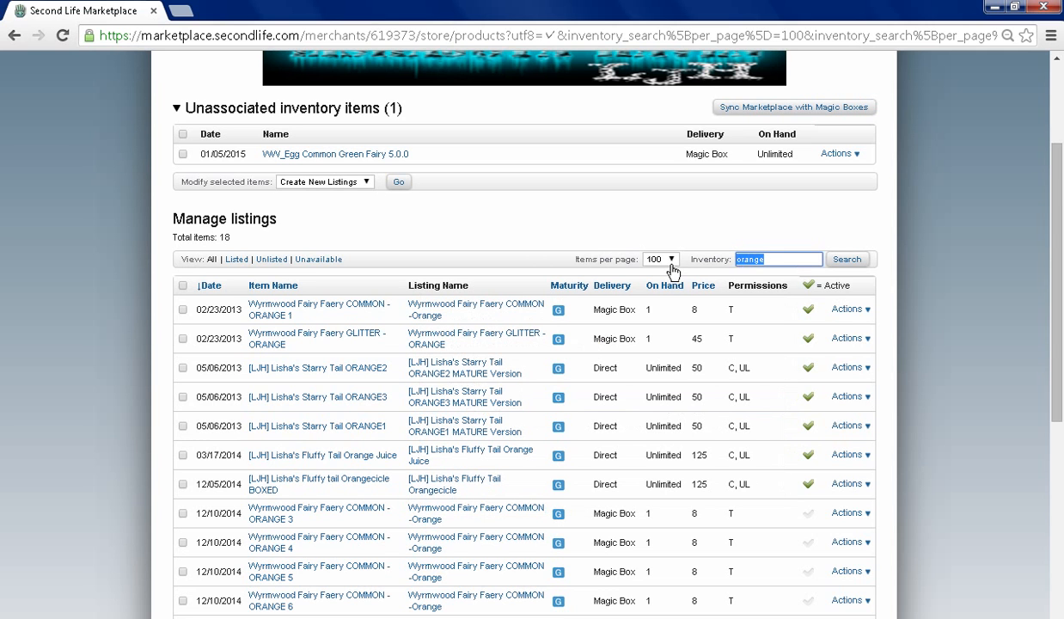
{"action": "right_click", "coordinate": [746, 269]}
{"action": "left_click", "coordinate": [763, 359]}
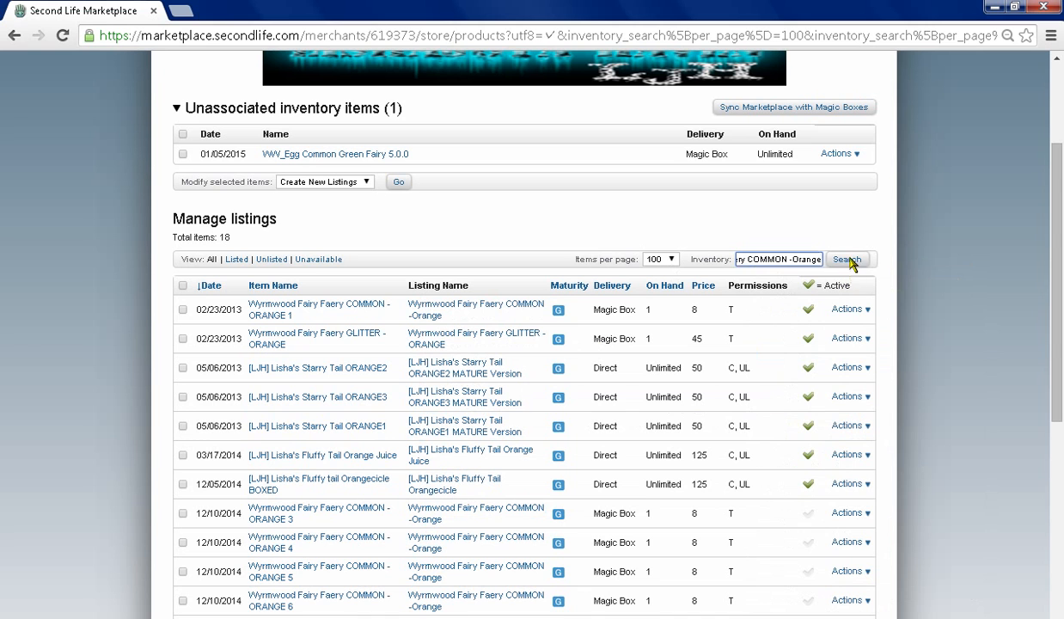
{"action": "left_click", "coordinate": [846, 260]}
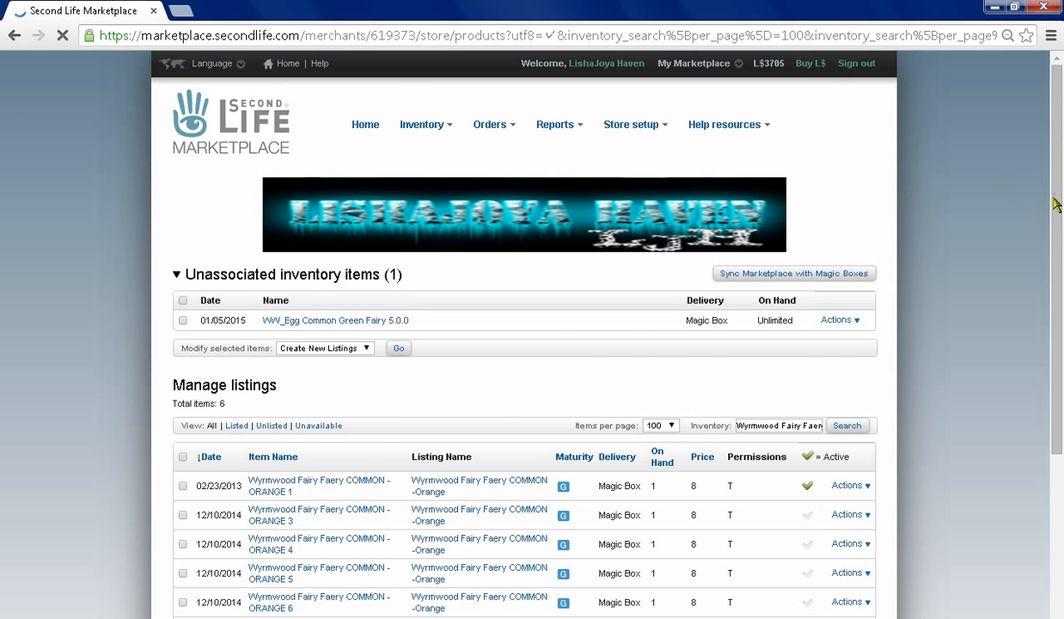
Open the active Wyrmwood Fairy Faery COMMON -ORANGE 1 listing for editing and select its available quantity value
{"action": "left_click_drag", "start_coordinate": [1059, 170], "coordinate": [1061, 266]}
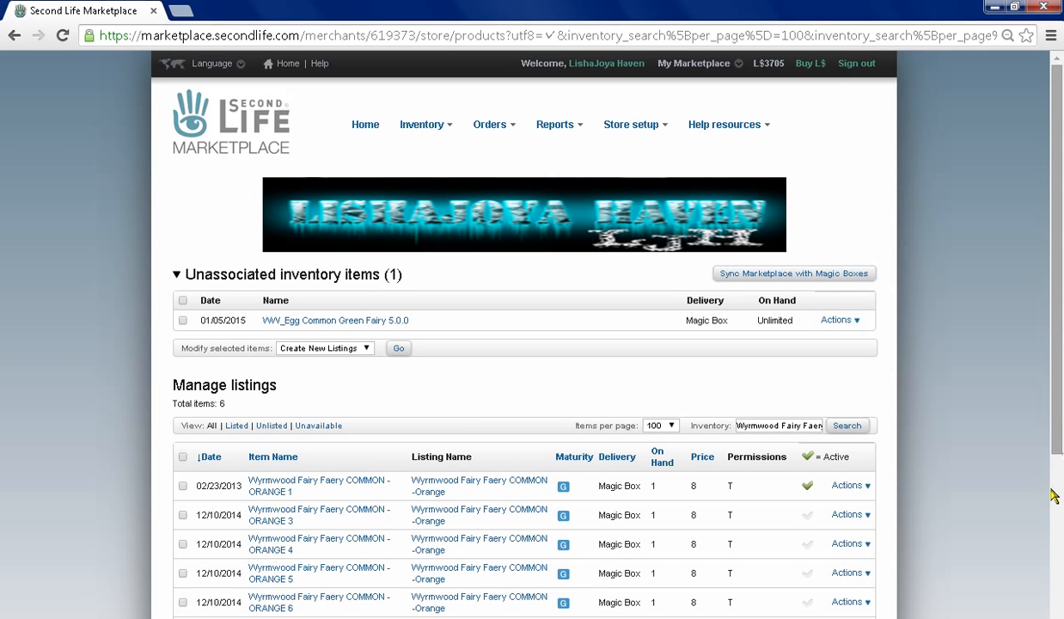
{"action": "scroll", "coordinate": [1054, 496], "scroll_direction": "down", "scroll_amount": 3}
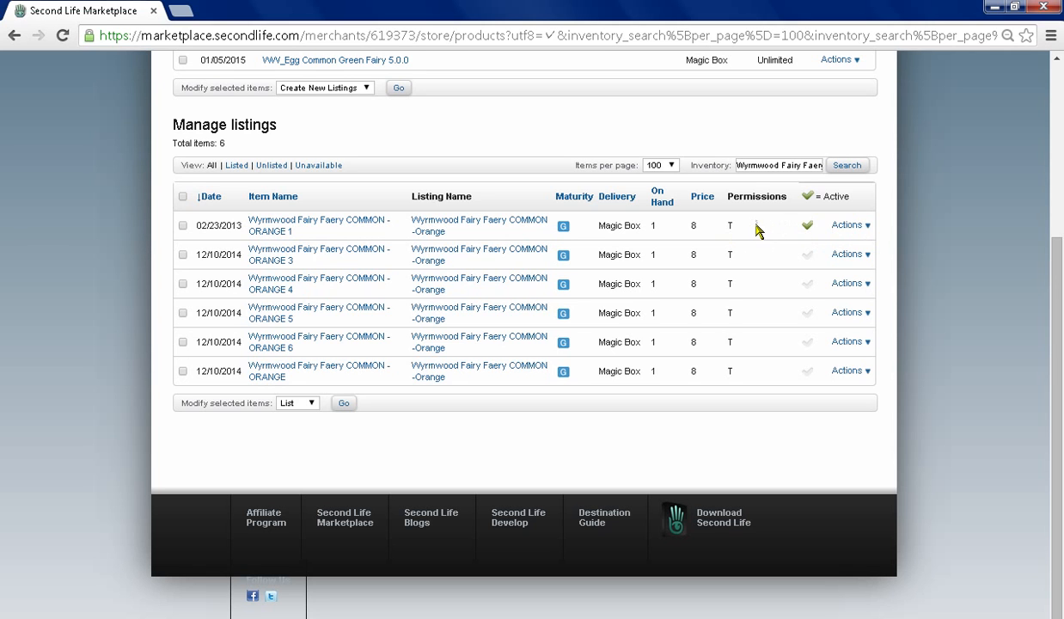
{"action": "left_click", "coordinate": [832, 225]}
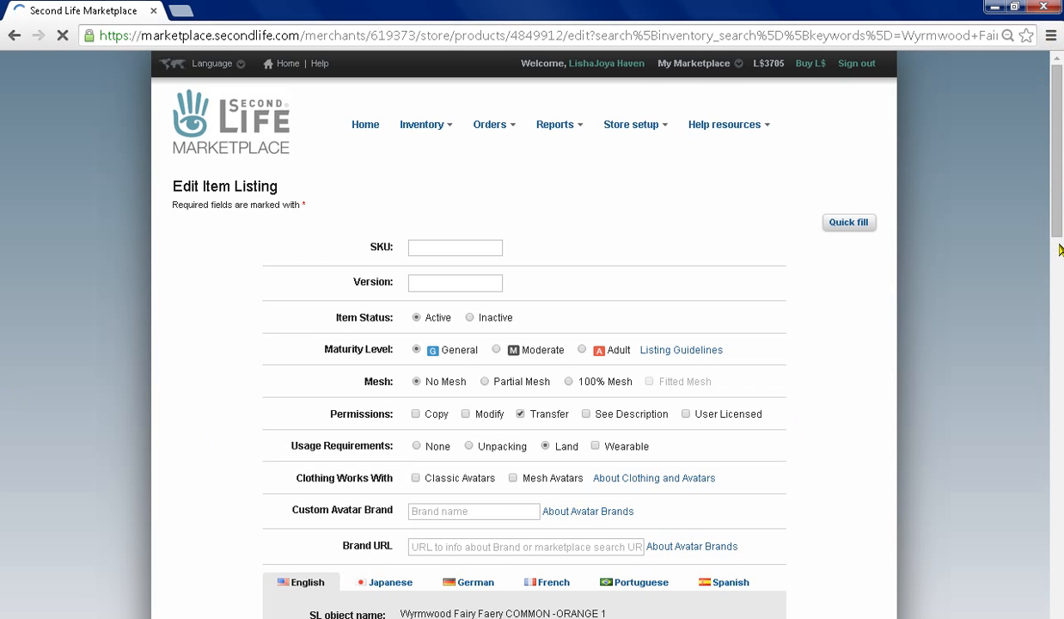
{"action": "scroll", "coordinate": [1059, 258], "scroll_direction": "down", "scroll_amount": 5}
{"action": "scroll", "coordinate": [1060, 287], "scroll_direction": "down", "scroll_amount": 3}
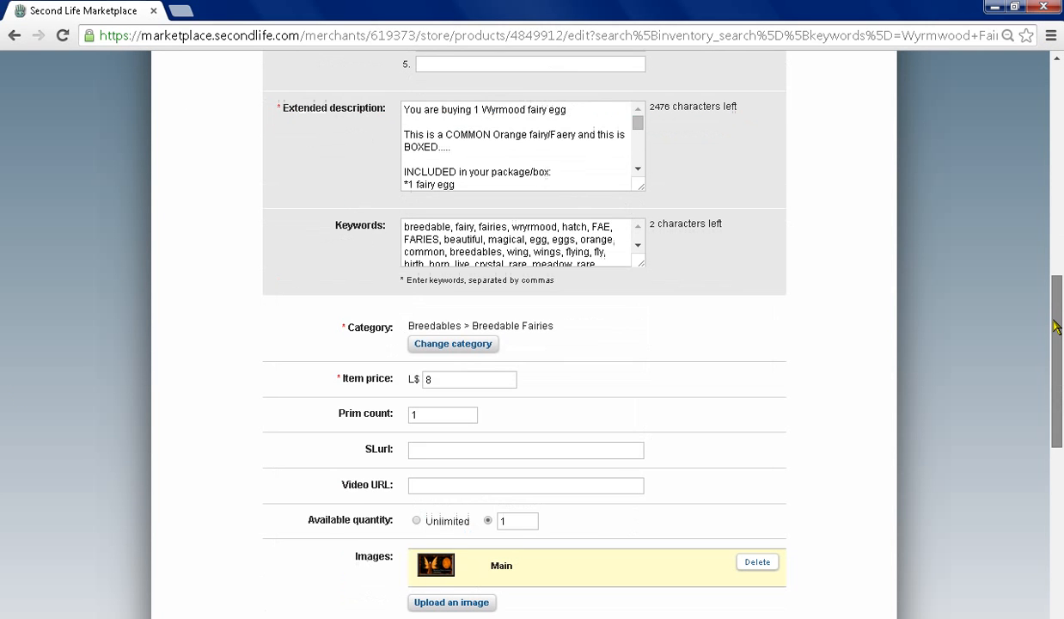
{"action": "left_click_drag", "start_coordinate": [513, 519], "coordinate": [417, 517]}
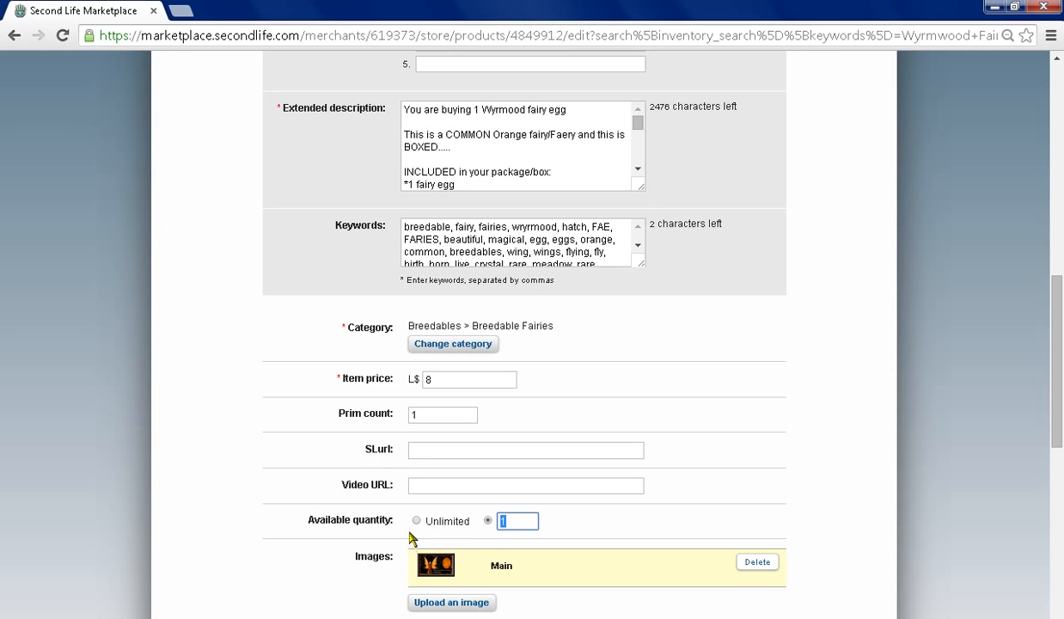
Set the available quantity of the orange fairy listing to 6
{"action": "left_click", "coordinate": [611, 521]}
{"action": "left_click_drag", "start_coordinate": [391, 521], "coordinate": [596, 522]}
{"action": "left_click", "coordinate": [597, 521]}
{"action": "left_click_drag", "start_coordinate": [509, 523], "coordinate": [416, 519]}
Search the categories for "breedable" and change the listing's category to Breedables
{"action": "left_click", "coordinate": [444, 347]}
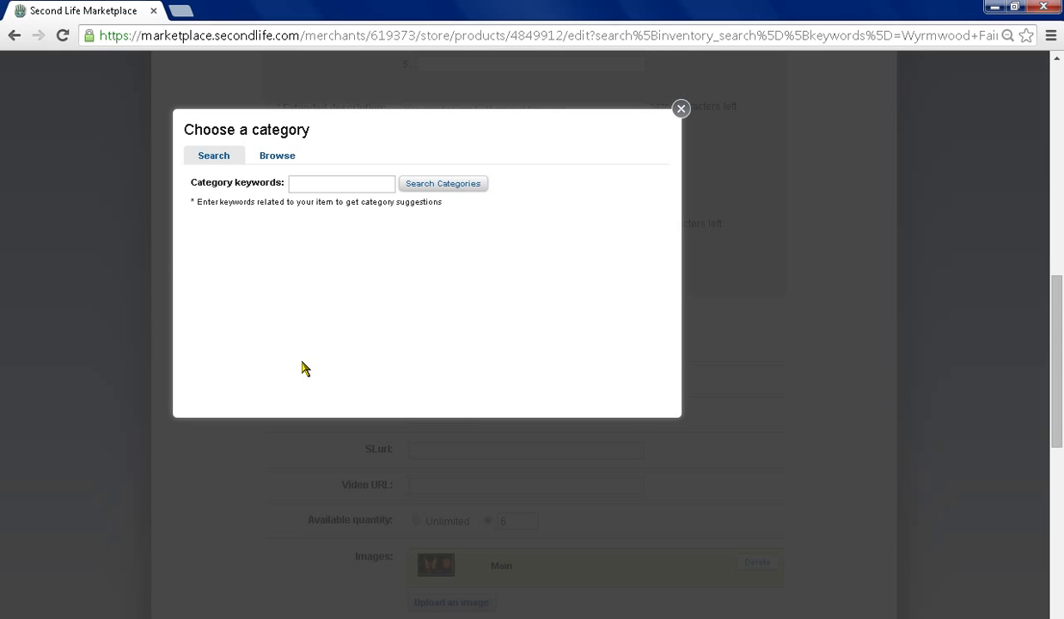
{"action": "left_click", "coordinate": [344, 181]}
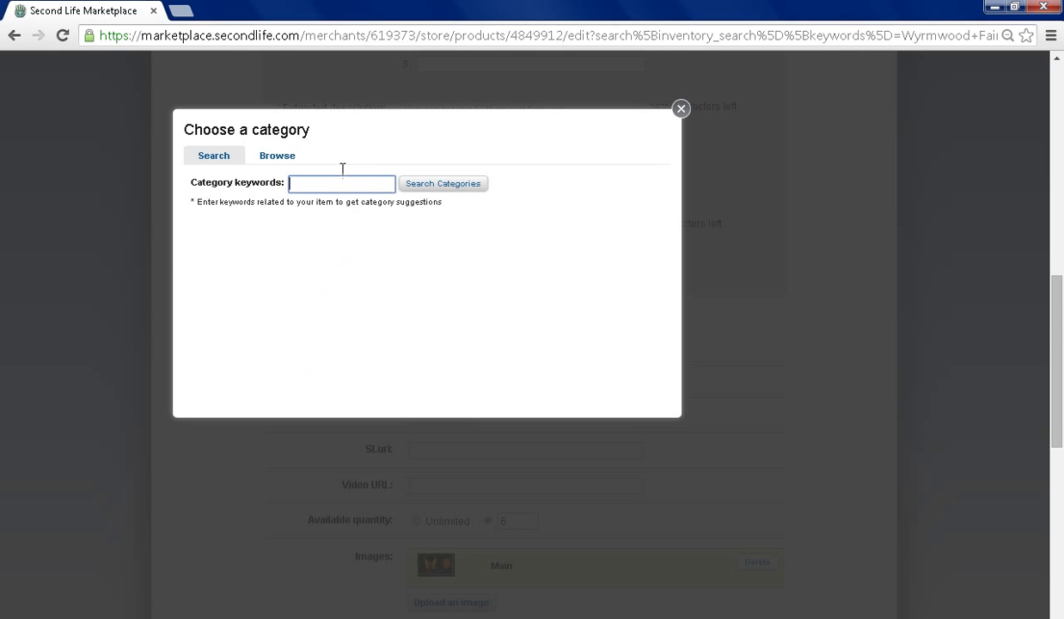
{"action": "type", "text": "breedable"}
{"action": "key", "text": "Return"}
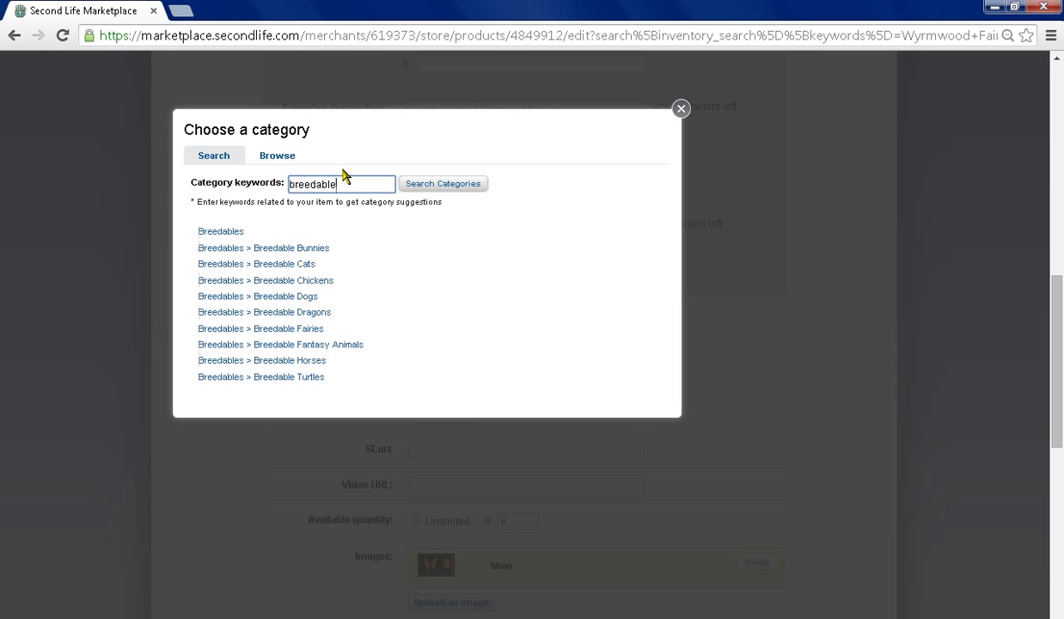
{"action": "left_click", "coordinate": [204, 239]}
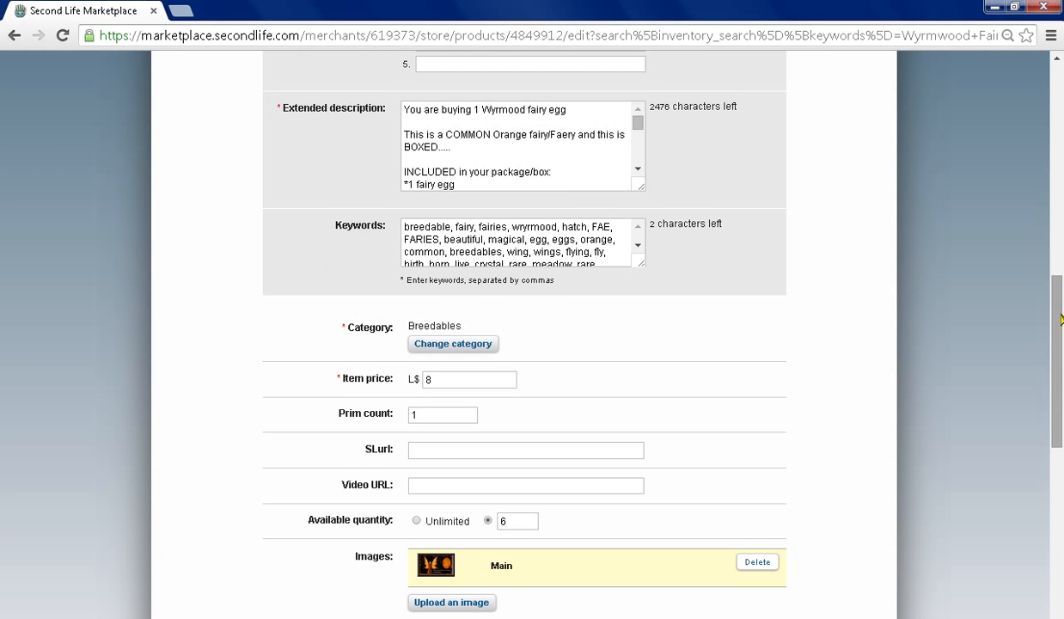
Save the changes to the Wyrmwood Fairy Faery COMMON -Orange listing
{"action": "left_click_drag", "start_coordinate": [1060, 320], "coordinate": [1055, 427]}
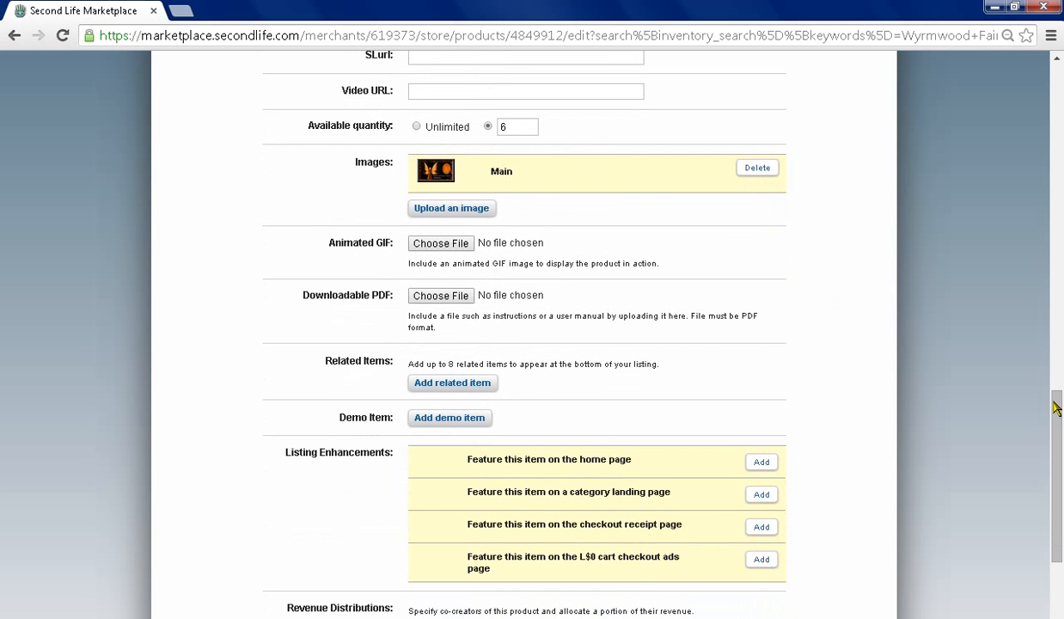
{"action": "scroll", "coordinate": [1057, 408], "scroll_direction": "down", "scroll_amount": 3}
{"action": "left_click", "coordinate": [438, 458]}
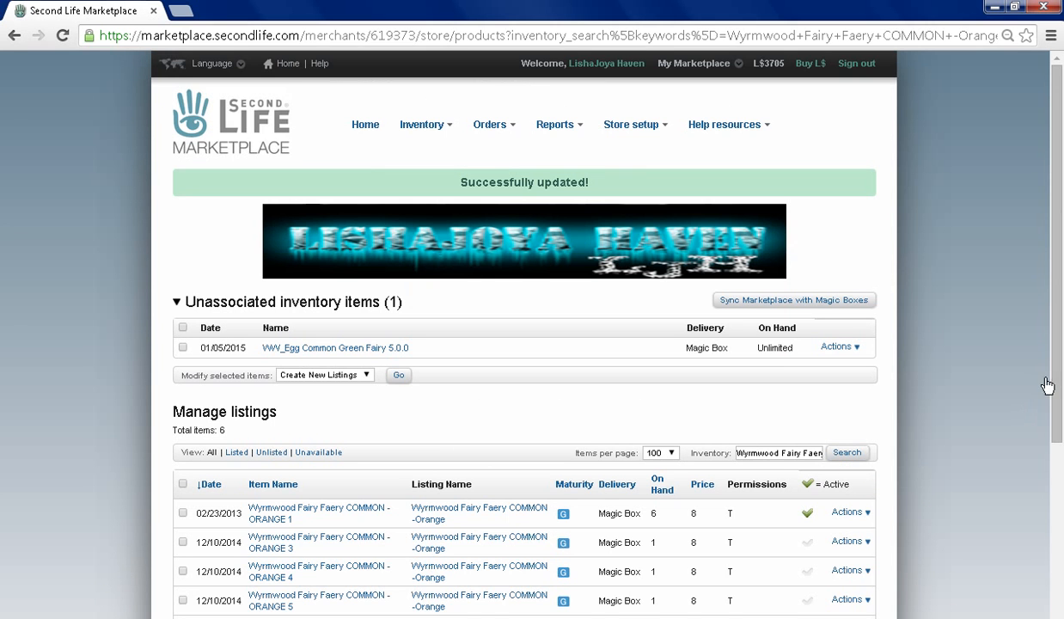
Open the preview of the active Wyrmwood Fairy Faery COMMON -ORANGE 1 listing
{"action": "left_click_drag", "start_coordinate": [1059, 404], "coordinate": [1058, 590]}
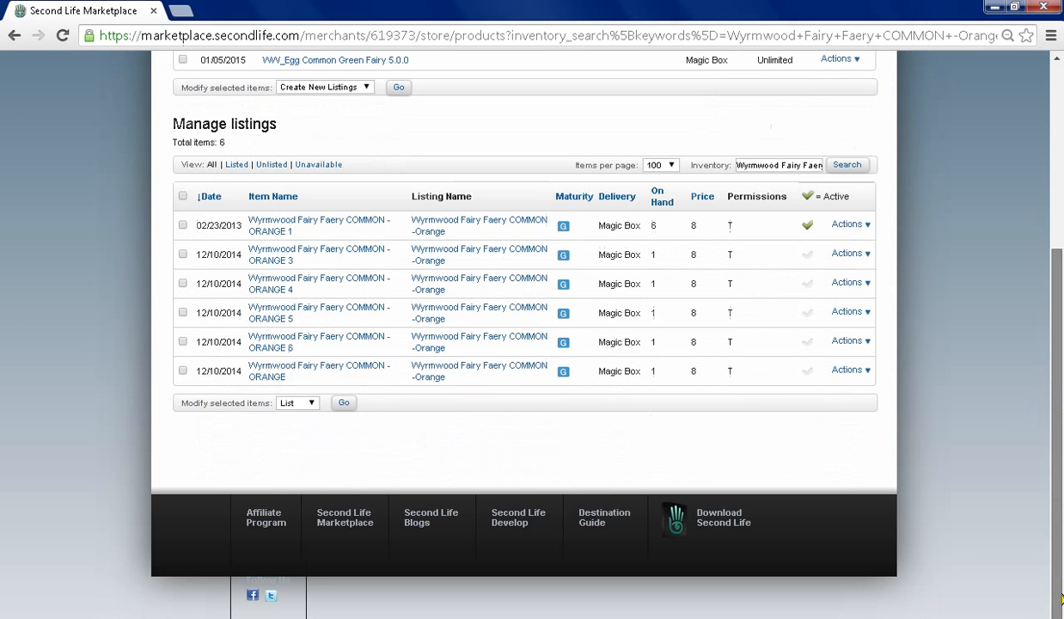
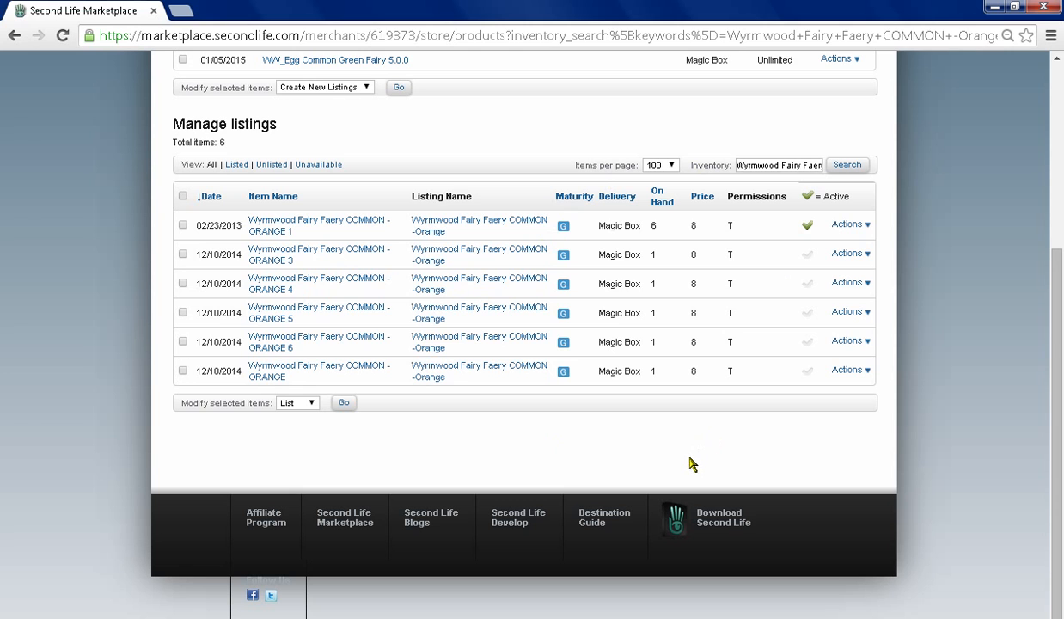
{"action": "left_click", "coordinate": [852, 229]}
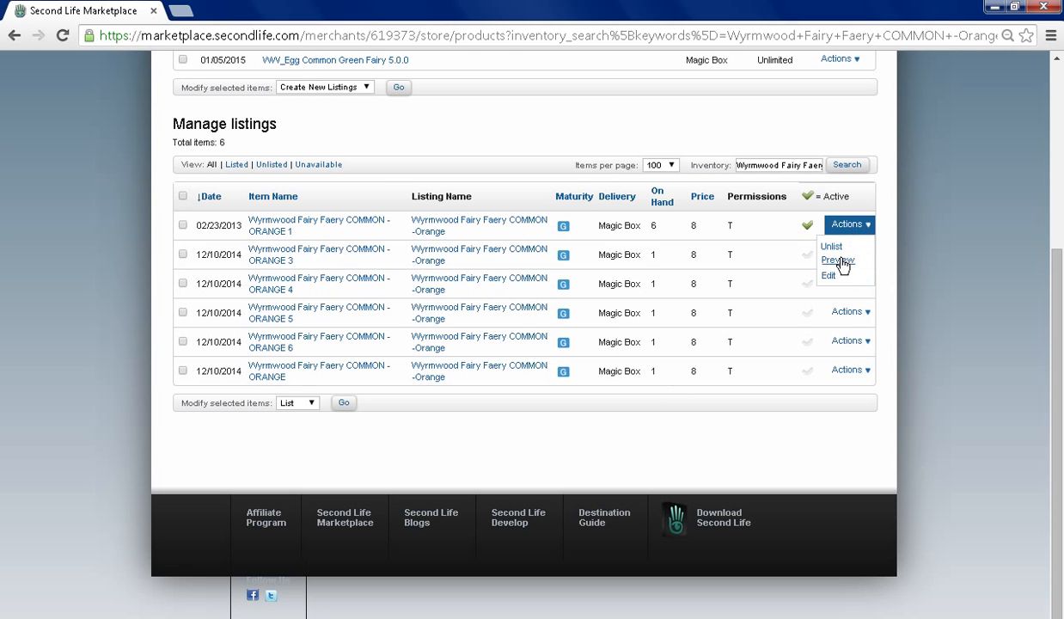
{"action": "left_click", "coordinate": [841, 261]}
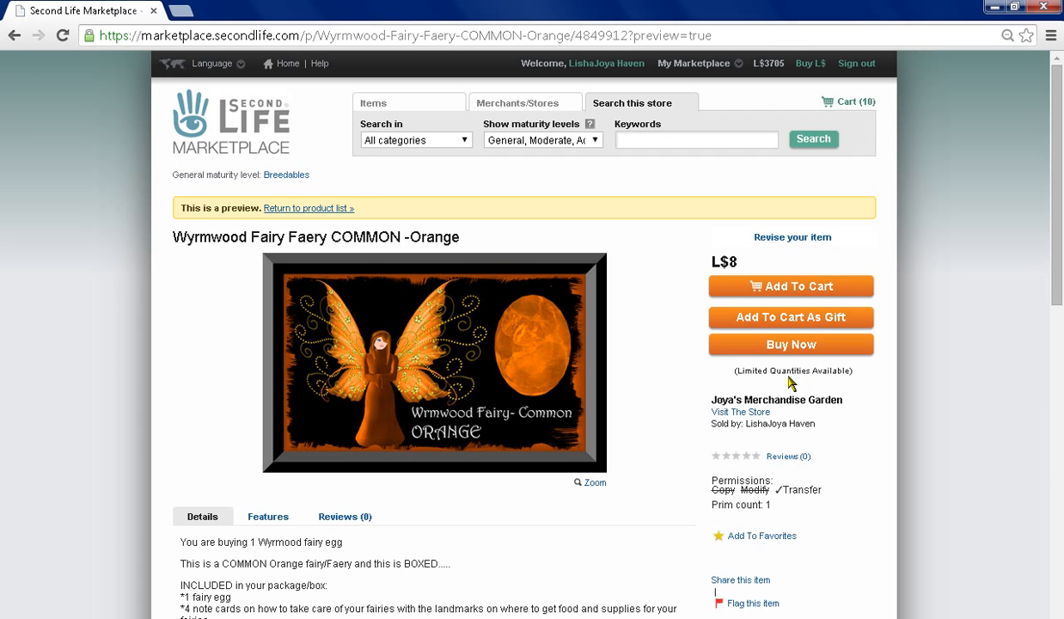
Examine the previewed orange fairy listing, including its description details and features
{"action": "left_click", "coordinate": [726, 411]}
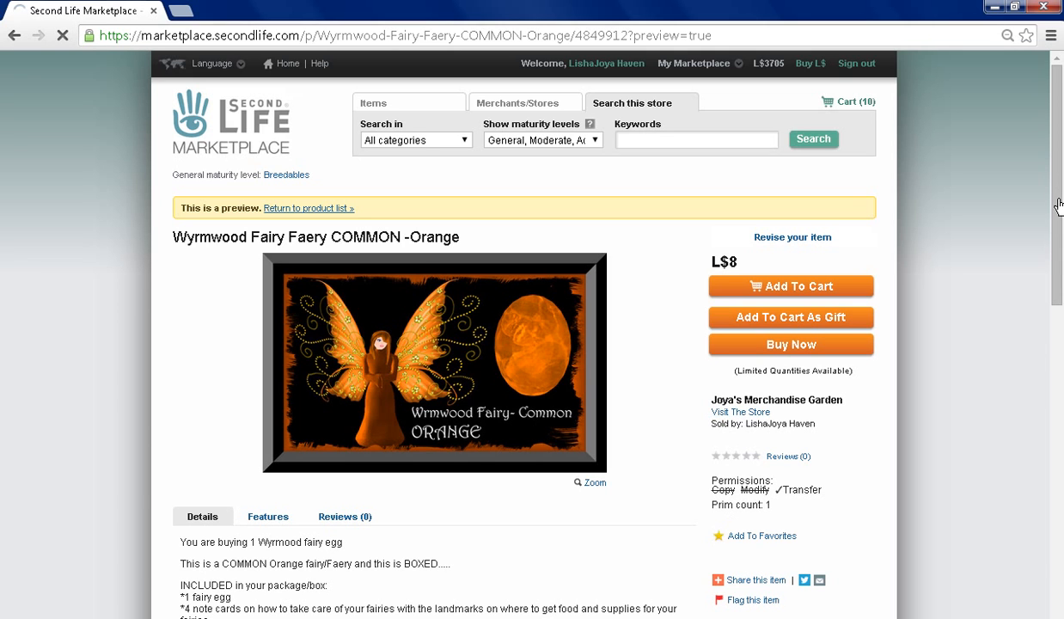
{"action": "scroll", "coordinate": [1059, 353], "scroll_direction": "down", "scroll_amount": 1}
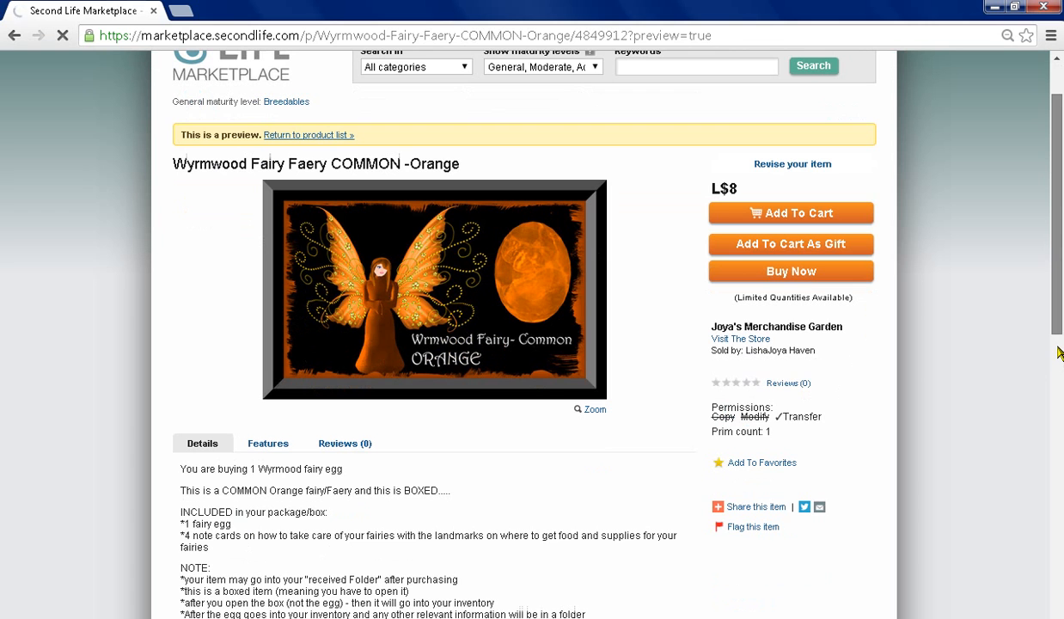
{"action": "scroll", "coordinate": [1059, 361], "scroll_direction": "down", "scroll_amount": 5}
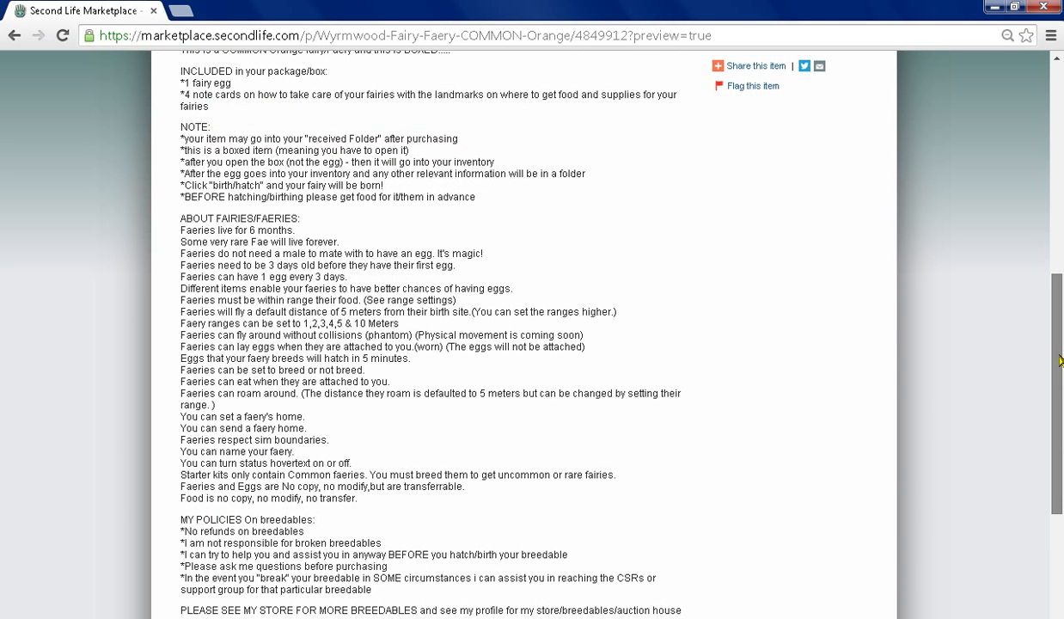
{"action": "scroll", "coordinate": [1059, 300], "scroll_direction": "up", "scroll_amount": 1}
{"action": "scroll", "coordinate": [1057, 230], "scroll_direction": "up", "scroll_amount": 1}
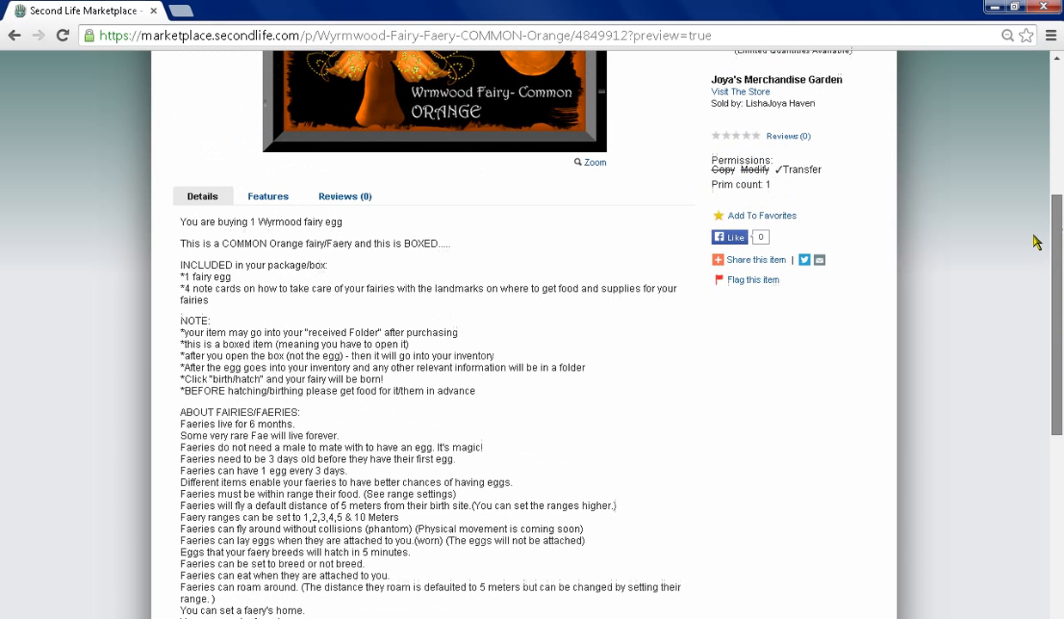
{"action": "left_click", "coordinate": [258, 196]}
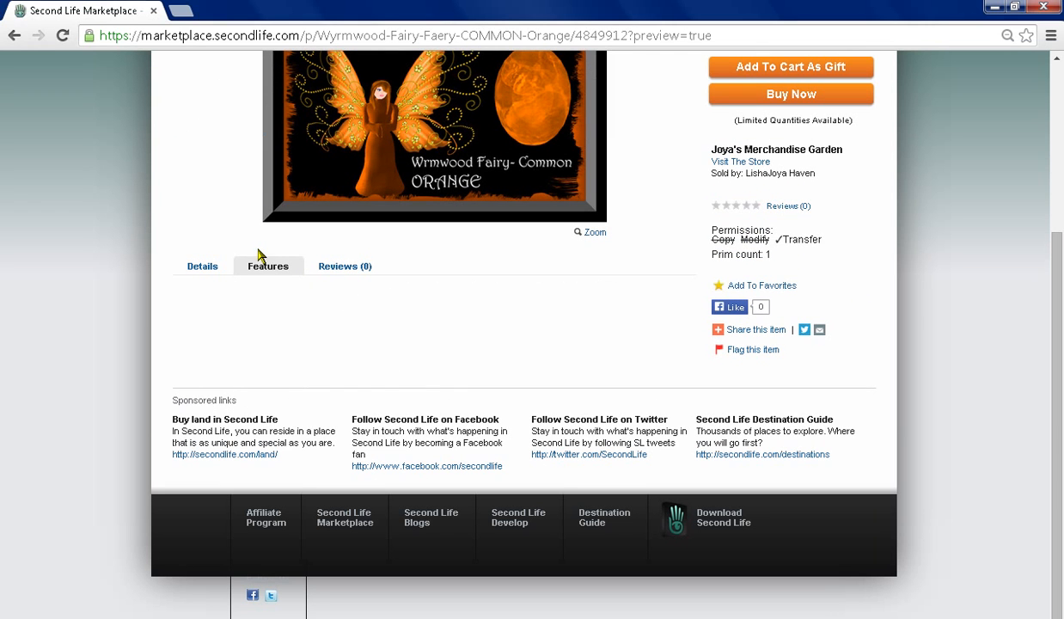
{"action": "left_click", "coordinate": [197, 268]}
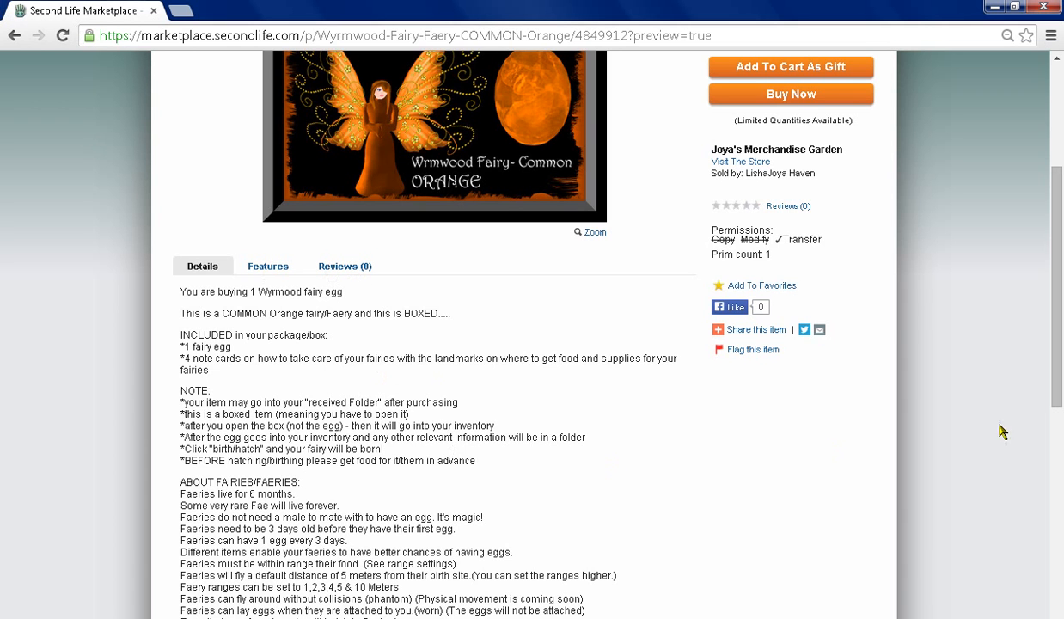
{"action": "scroll", "coordinate": [980, 437], "scroll_direction": "up", "scroll_amount": 3}
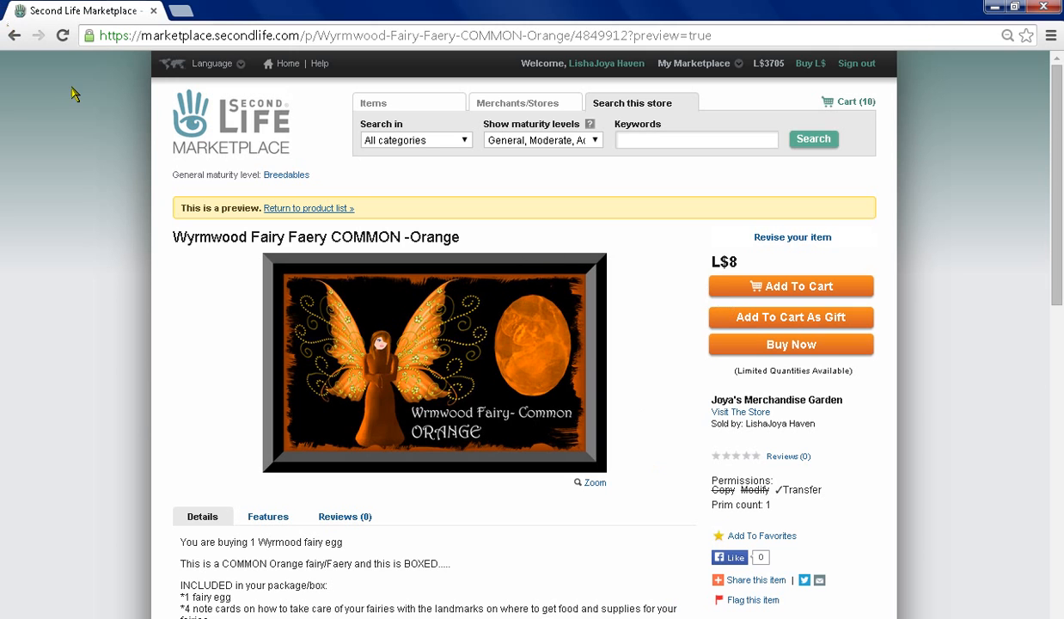
Return to the full inventory listings, sync the Marketplace with the magic boxes and refresh the page
{"action": "mouse_move", "coordinate": [599, 618]}
{"action": "mouse_move", "coordinate": [696, 69]}
{"action": "left_click", "coordinate": [681, 103]}
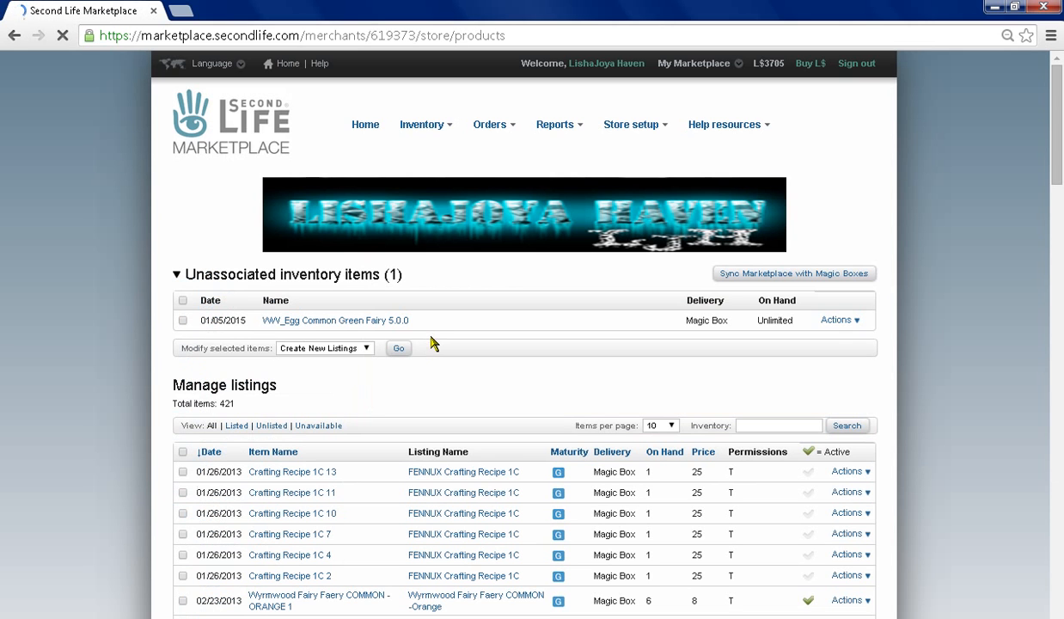
{"action": "left_click", "coordinate": [813, 275]}
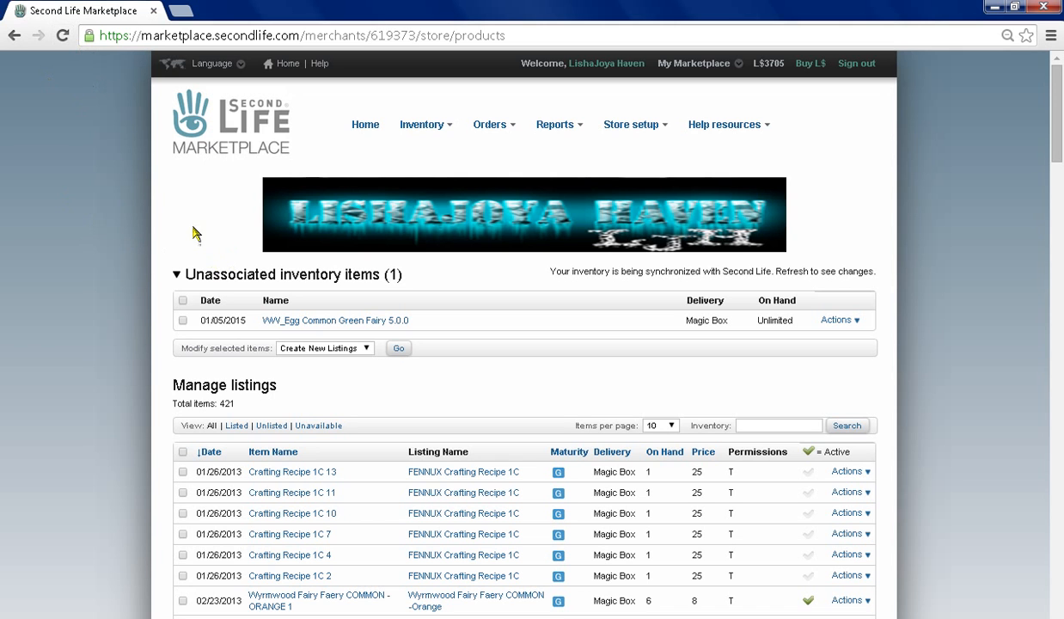
{"action": "left_click", "coordinate": [62, 36]}
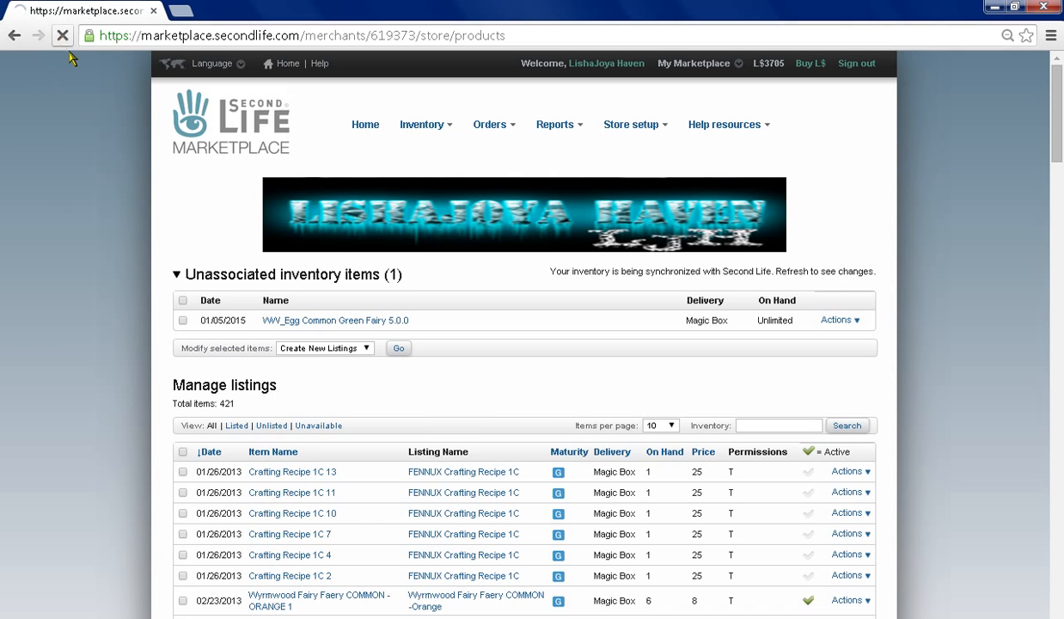
Switch to the Phoenix Firestorm viewer and bring the camera up close to the front of the avatar
{"action": "mouse_move", "coordinate": [599, 618]}
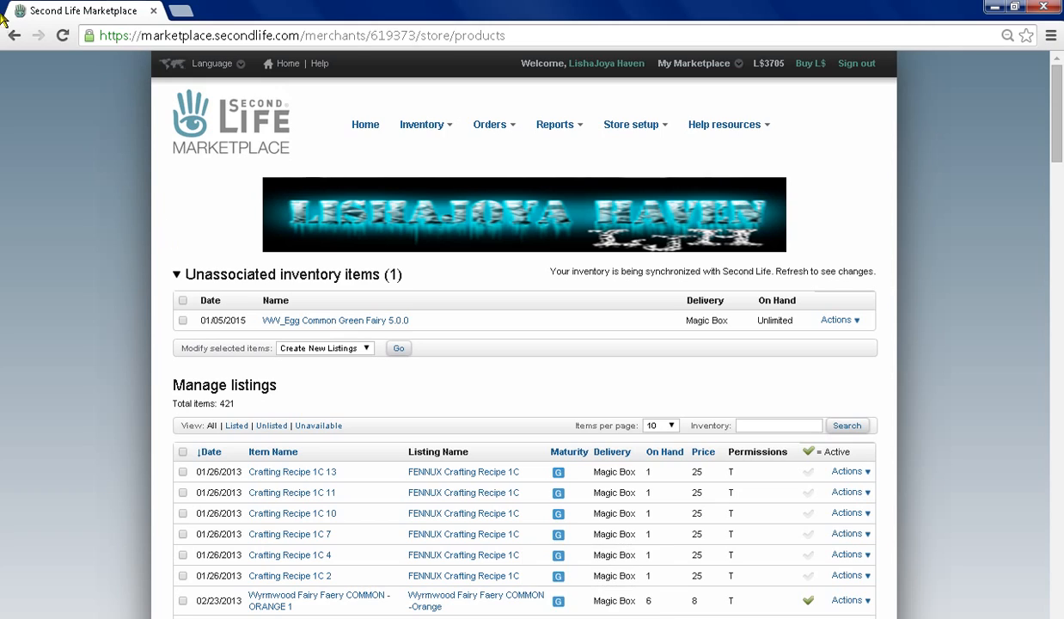
{"action": "left_click", "coordinate": [644, 556]}
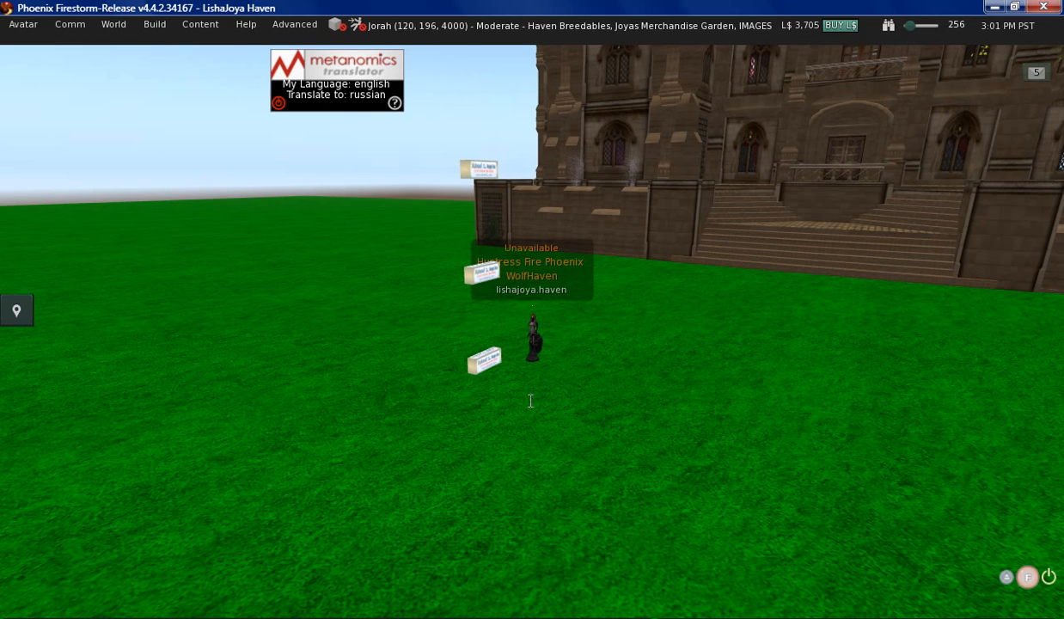
{"action": "scroll", "coordinate": [530, 378], "scroll_direction": "up", "scroll_amount": 5}
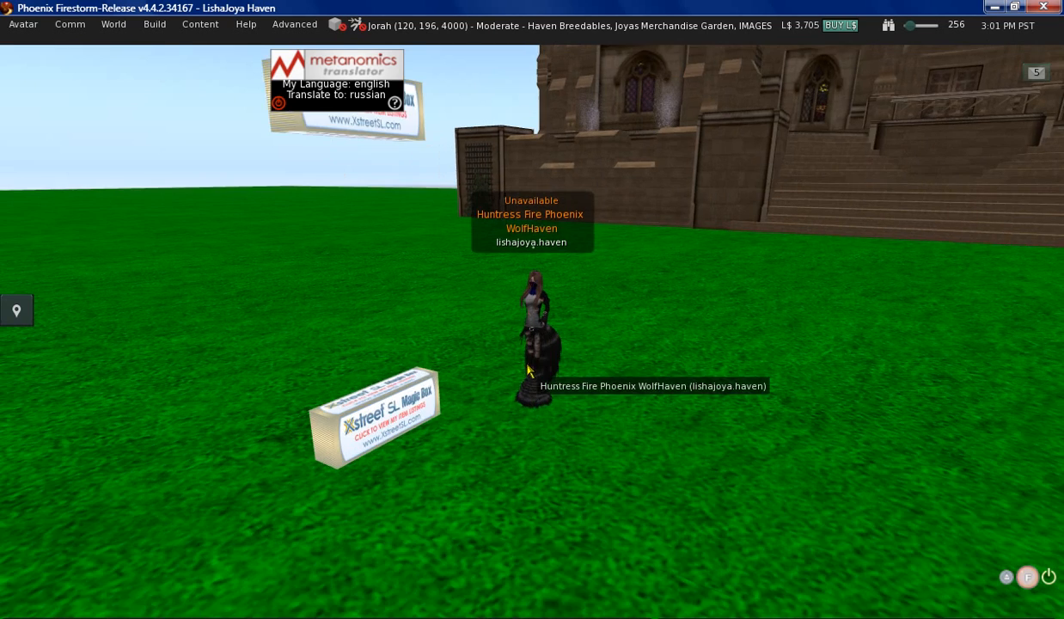
{"action": "scroll", "coordinate": [528, 370], "scroll_direction": "up", "scroll_amount": 2}
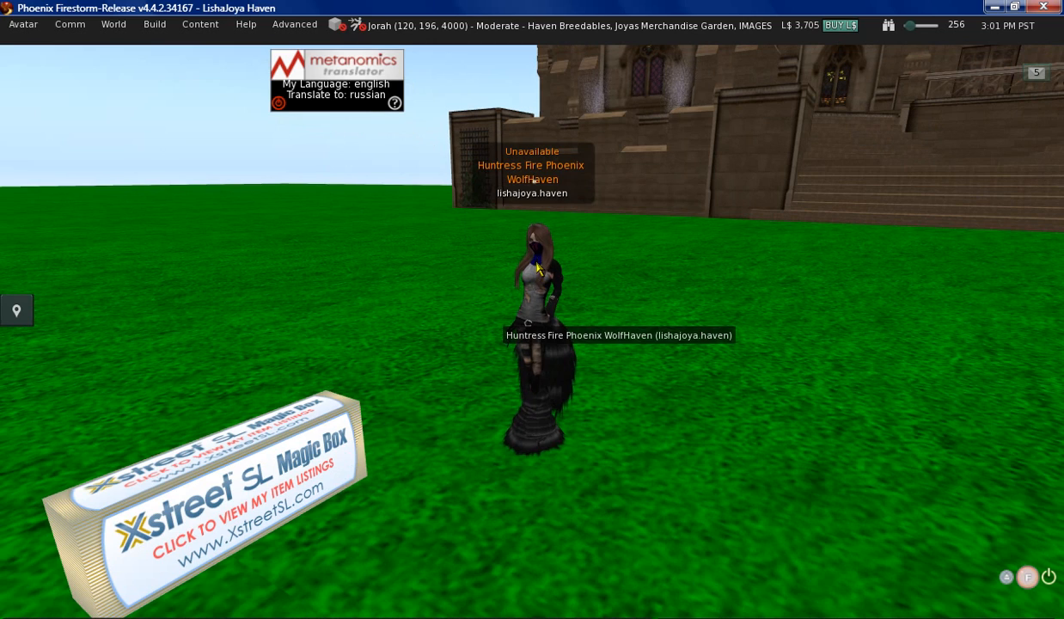
{"action": "left_click_drag", "start_coordinate": [537, 268], "coordinate": [531, 336]}
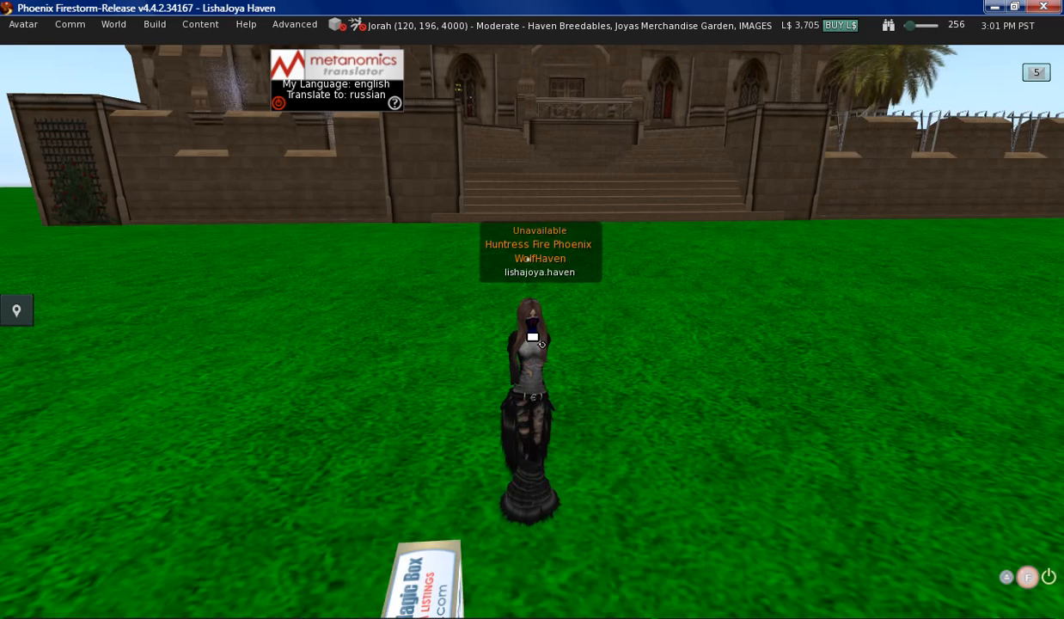
{"action": "scroll", "coordinate": [533, 336], "scroll_direction": "up", "scroll_amount": 4}
{"action": "scroll", "coordinate": [532, 336], "scroll_direction": "up", "scroll_amount": 1}
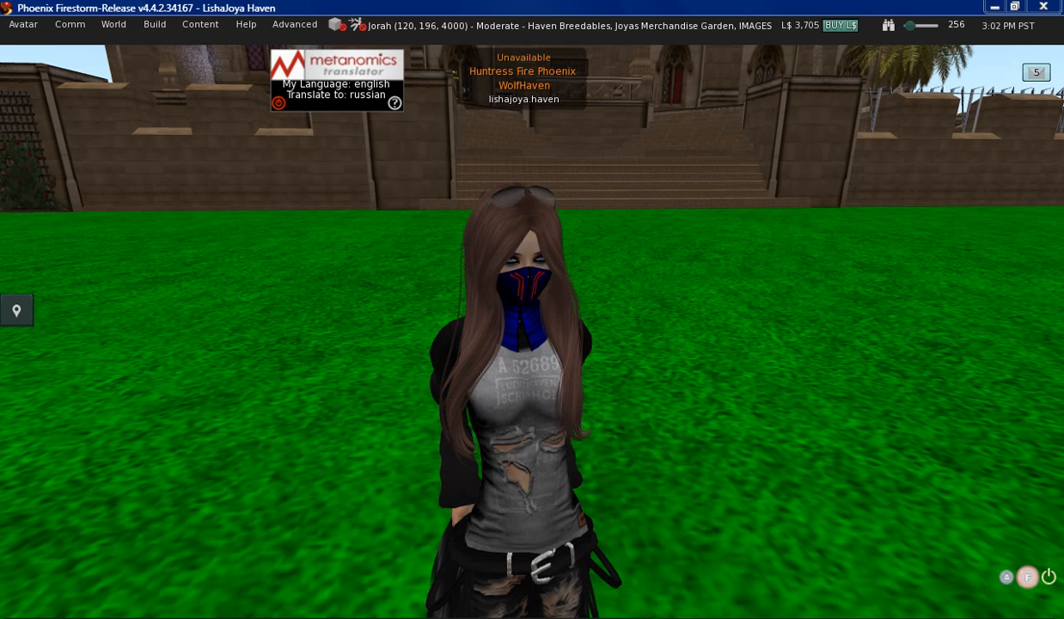
{"action": "left_click", "coordinate": [537, 617]}
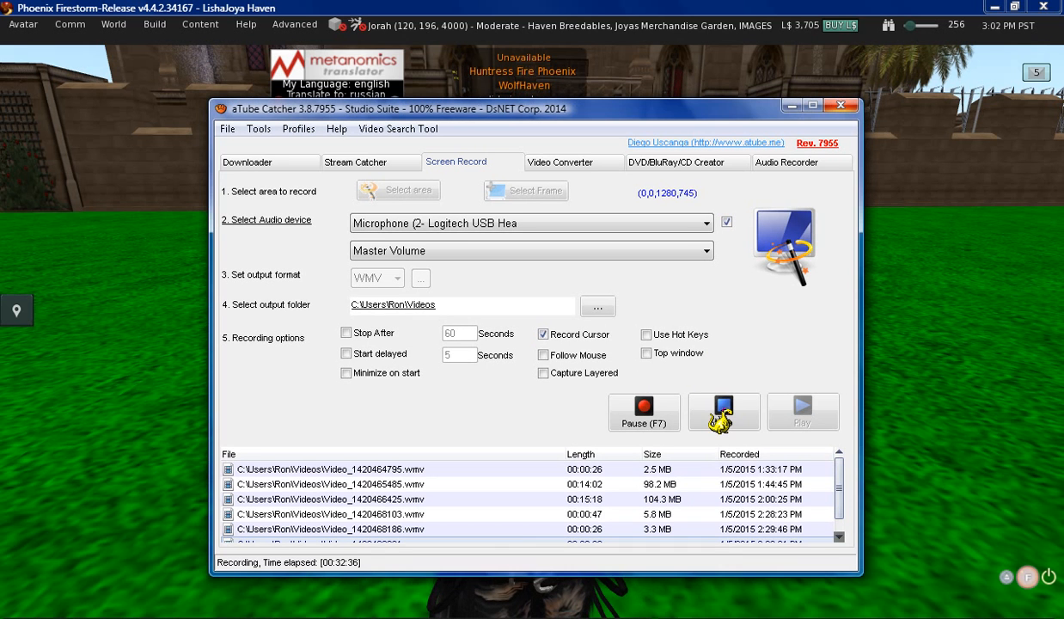
{"action": "left_click", "coordinate": [720, 414]}
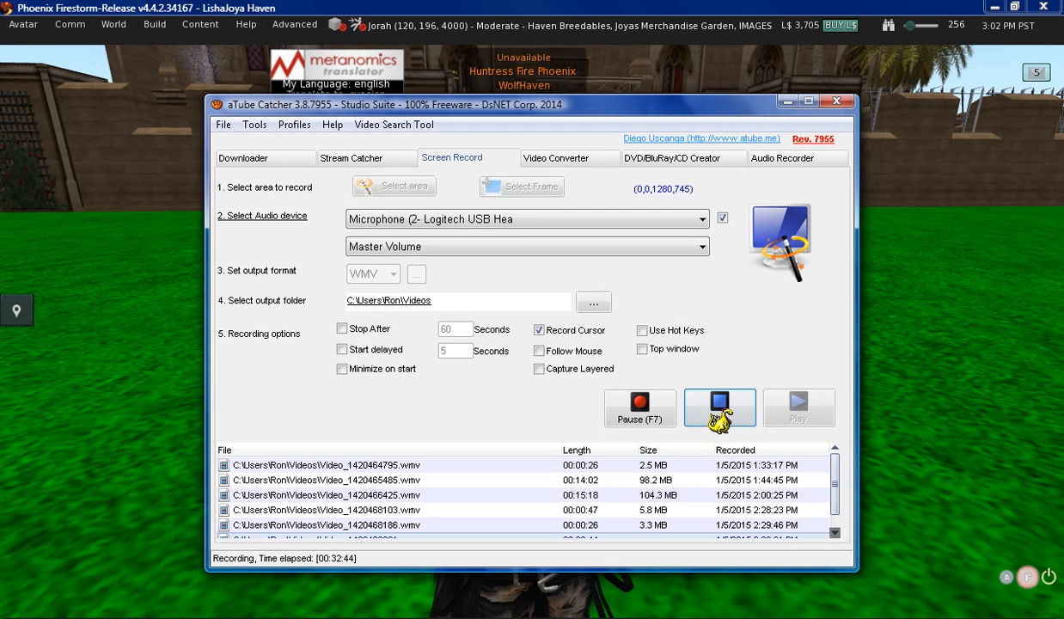